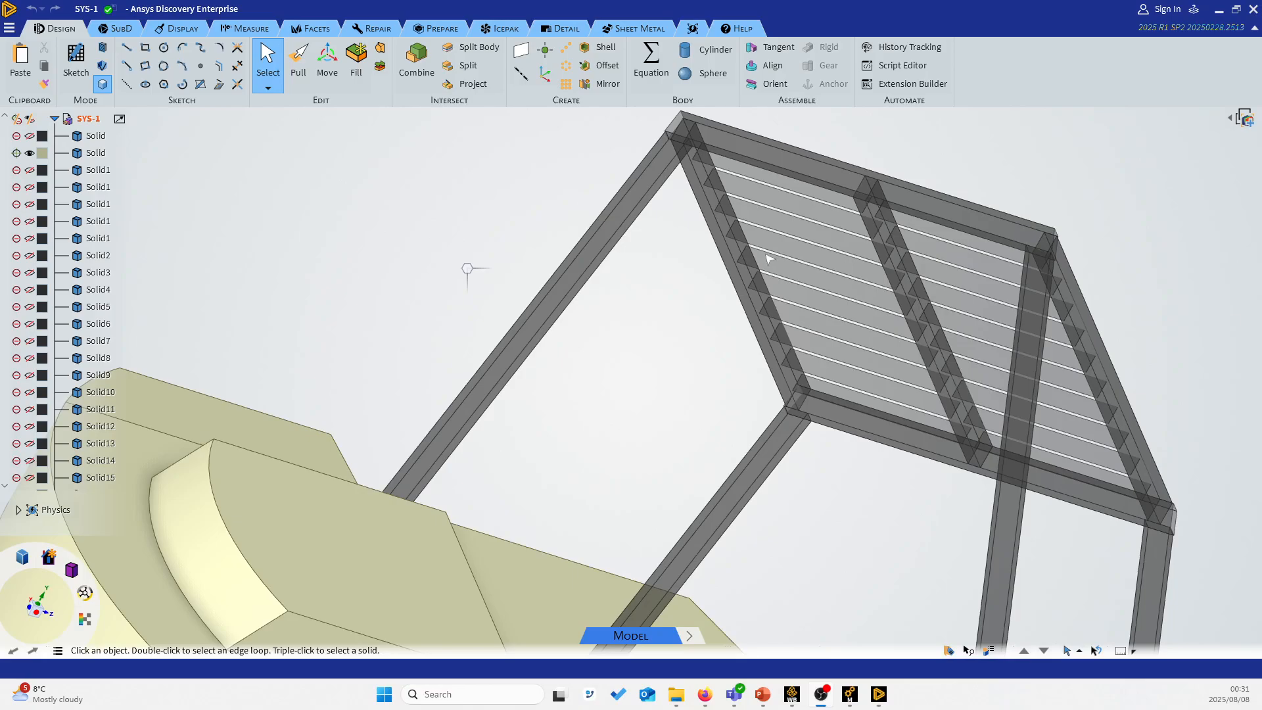
Step: Show all bodies of the model, including the suppressed solid members of the roof frame
{"action": "scroll", "coordinate": [744, 304], "scroll_direction": "up", "scroll_amount": 3}
{"action": "scroll", "coordinate": [744, 303], "scroll_direction": "down", "scroll_amount": 5}
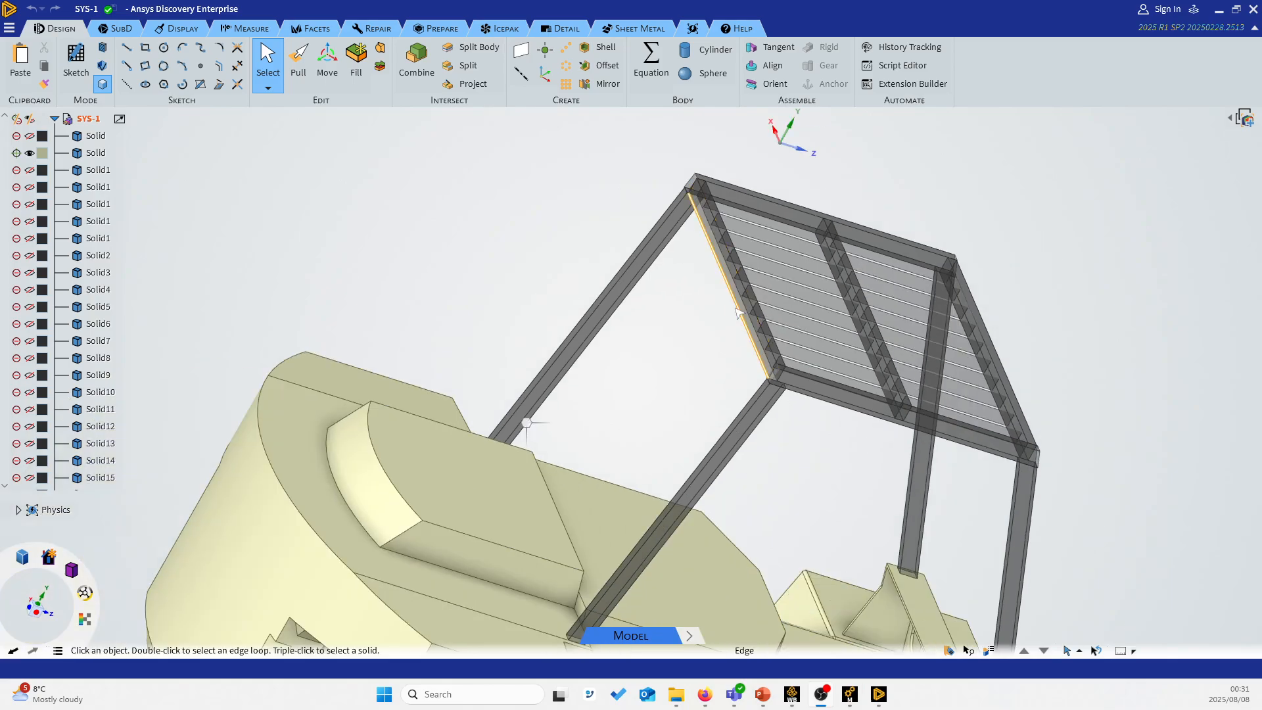
{"action": "middle_click_drag", "start_coordinate": [744, 303], "coordinate": [535, 270]}
{"action": "right_click", "coordinate": [453, 230]}
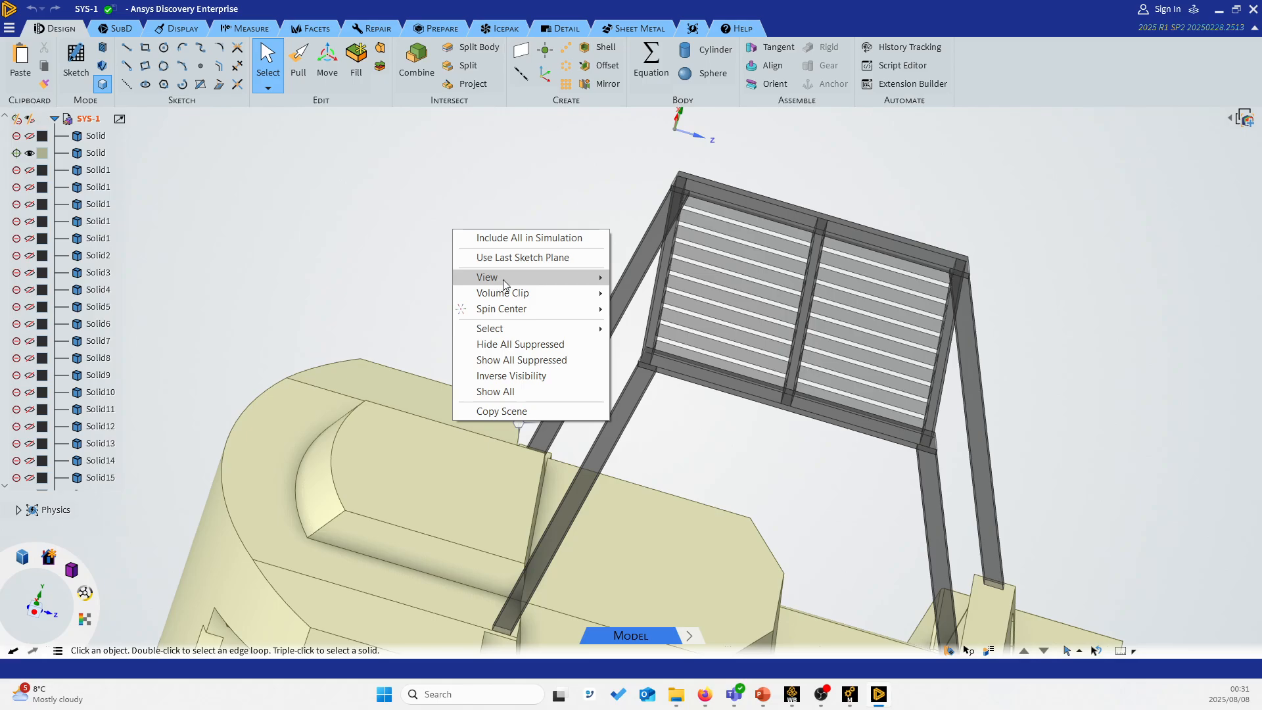
{"action": "left_click", "coordinate": [772, 165]}
{"action": "middle_click_drag", "start_coordinate": [679, 170], "coordinate": [467, 188]}
{"action": "scroll", "coordinate": [678, 184], "scroll_direction": "up", "scroll_amount": 4}
{"action": "scroll", "coordinate": [678, 185], "scroll_direction": "up", "scroll_amount": 2}
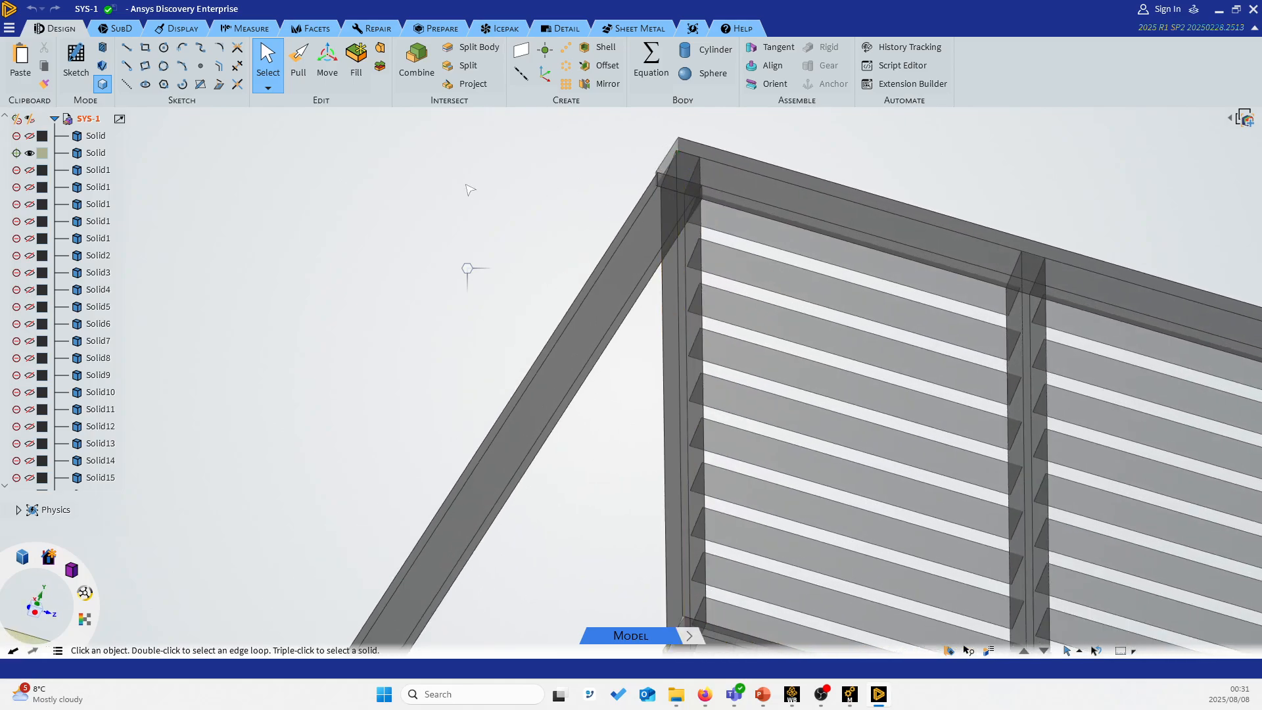
{"action": "right_click", "coordinate": [467, 185]}
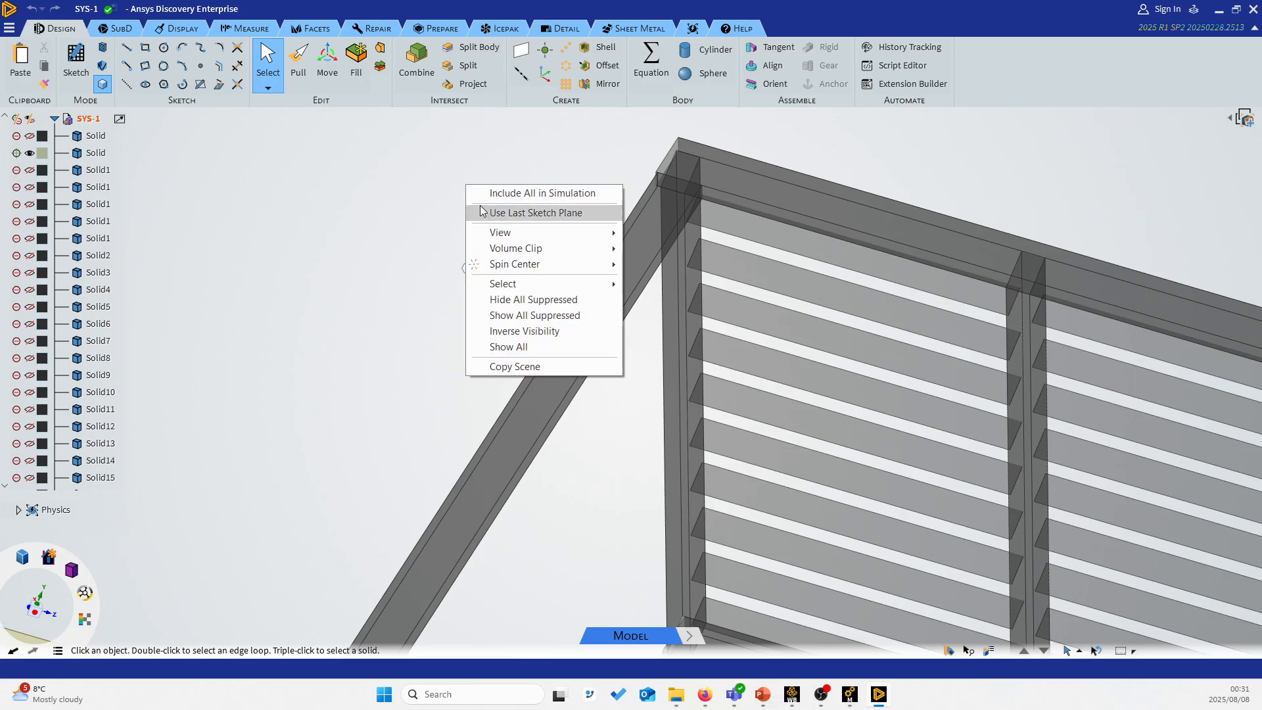
{"action": "left_click", "coordinate": [535, 346]}
Step: Examine the solid tube joint at the roof frame's upper corner, and hide all suppressed bodies
{"action": "middle_click_drag", "start_coordinate": [667, 179], "coordinate": [730, 192]}
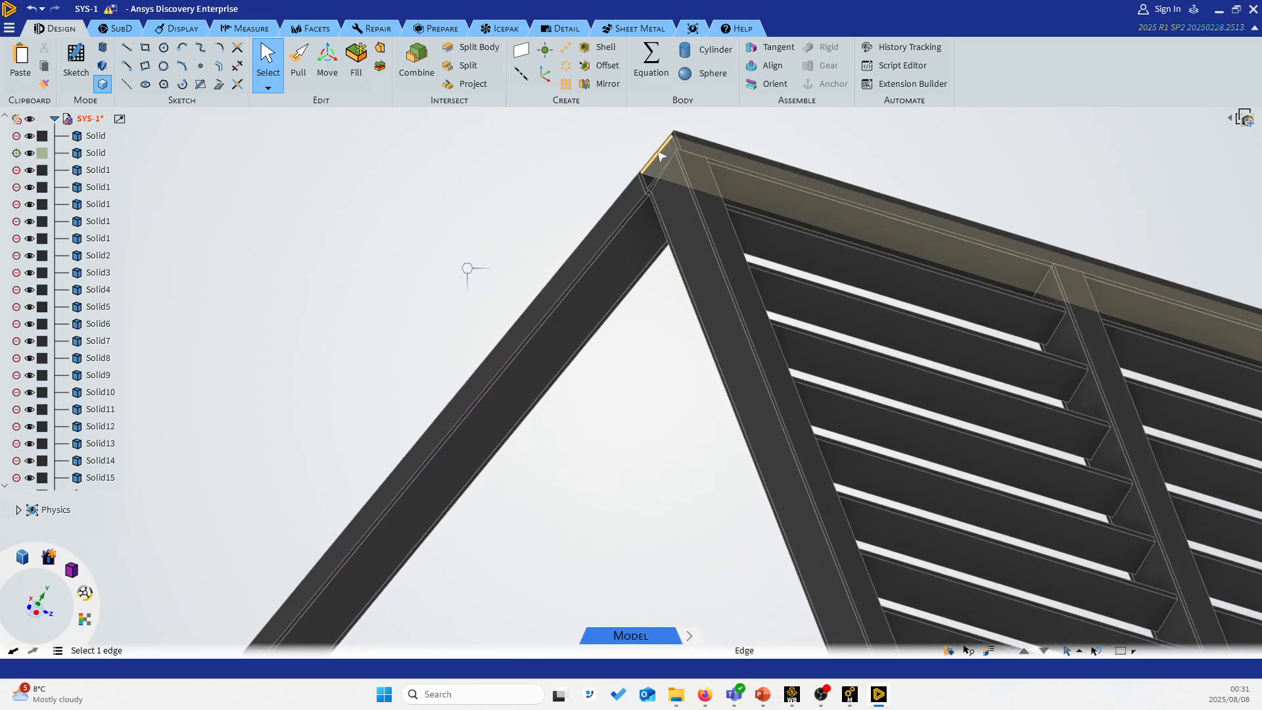
{"action": "scroll", "coordinate": [661, 156], "scroll_direction": "up", "scroll_amount": 5}
{"action": "middle_click_drag", "start_coordinate": [738, 140], "coordinate": [775, 155]}
{"action": "left_click", "coordinate": [774, 156]}
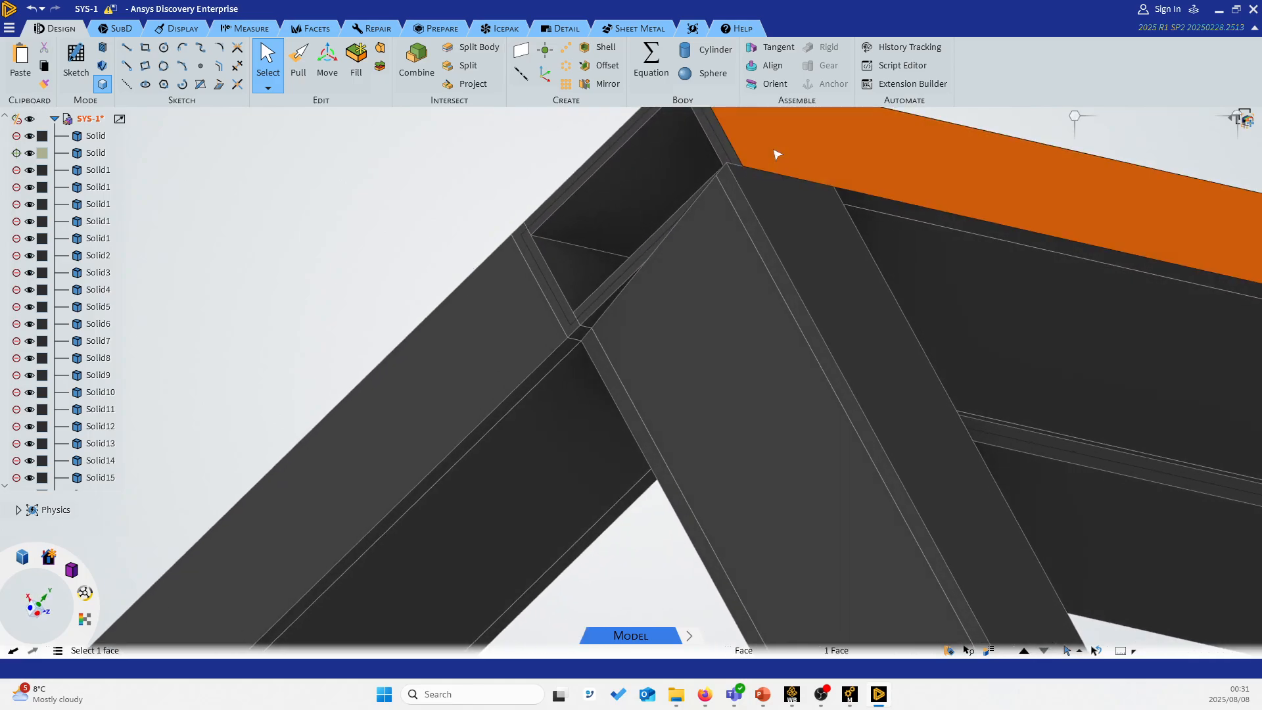
{"action": "scroll", "coordinate": [775, 159], "scroll_direction": "down", "scroll_amount": 5}
{"action": "scroll", "coordinate": [775, 163], "scroll_direction": "down", "scroll_amount": 3}
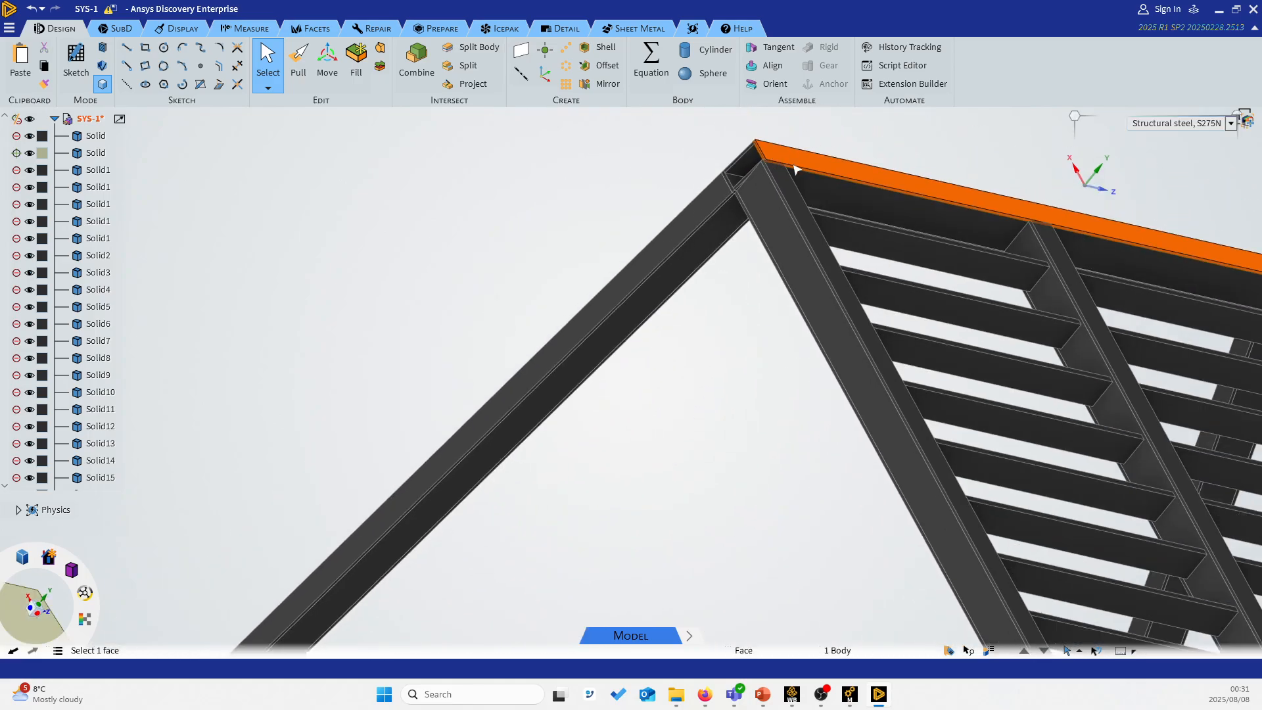
{"action": "left_click", "coordinate": [467, 270]}
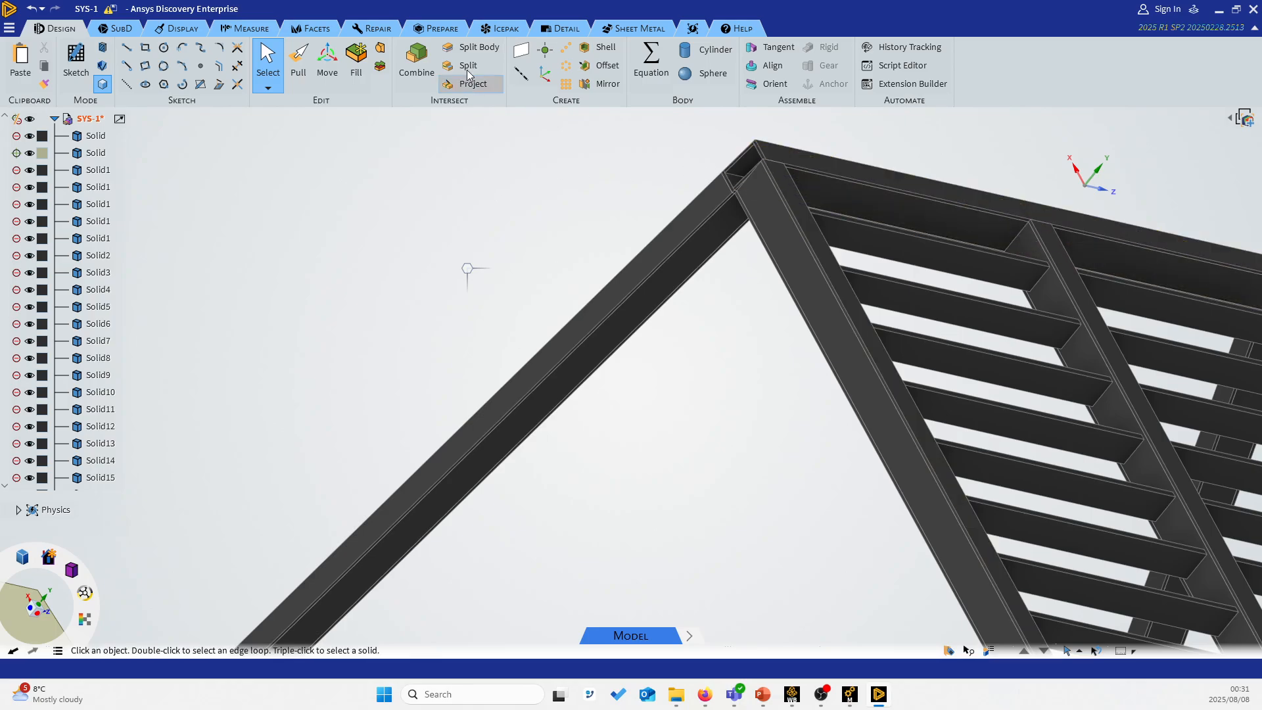
{"action": "right_click", "coordinate": [613, 170]}
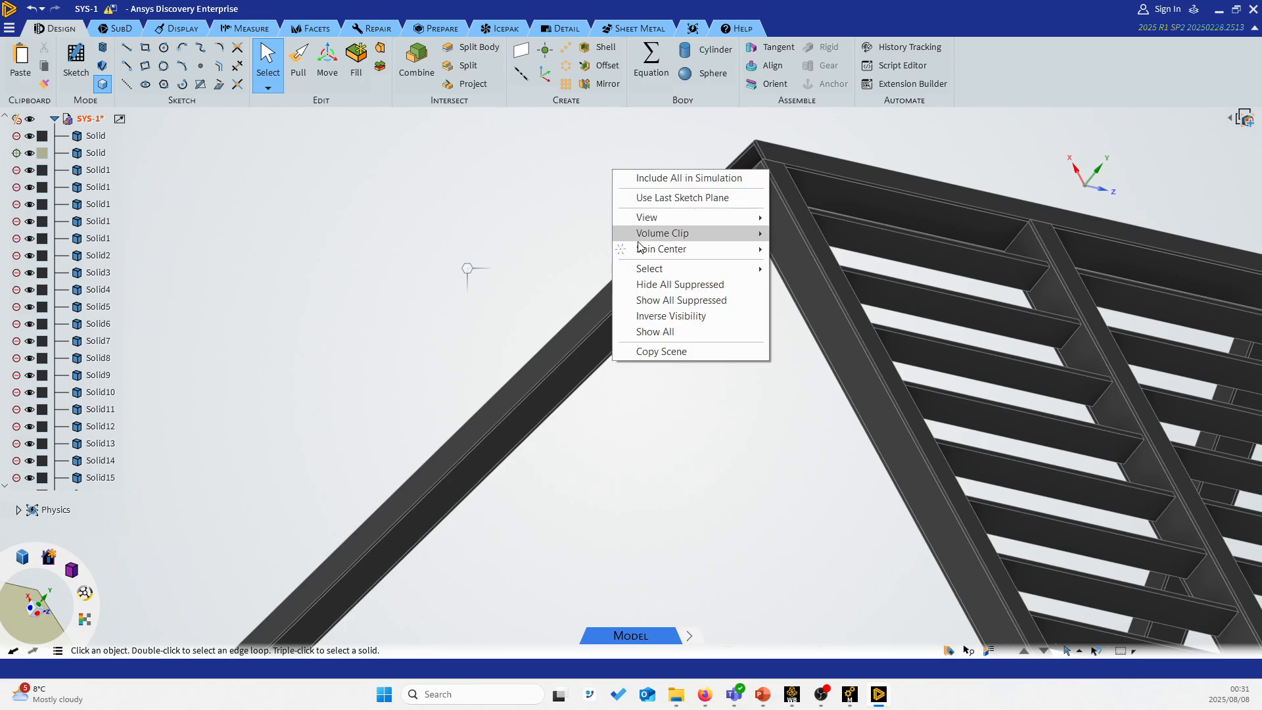
{"action": "left_click", "coordinate": [680, 284]}
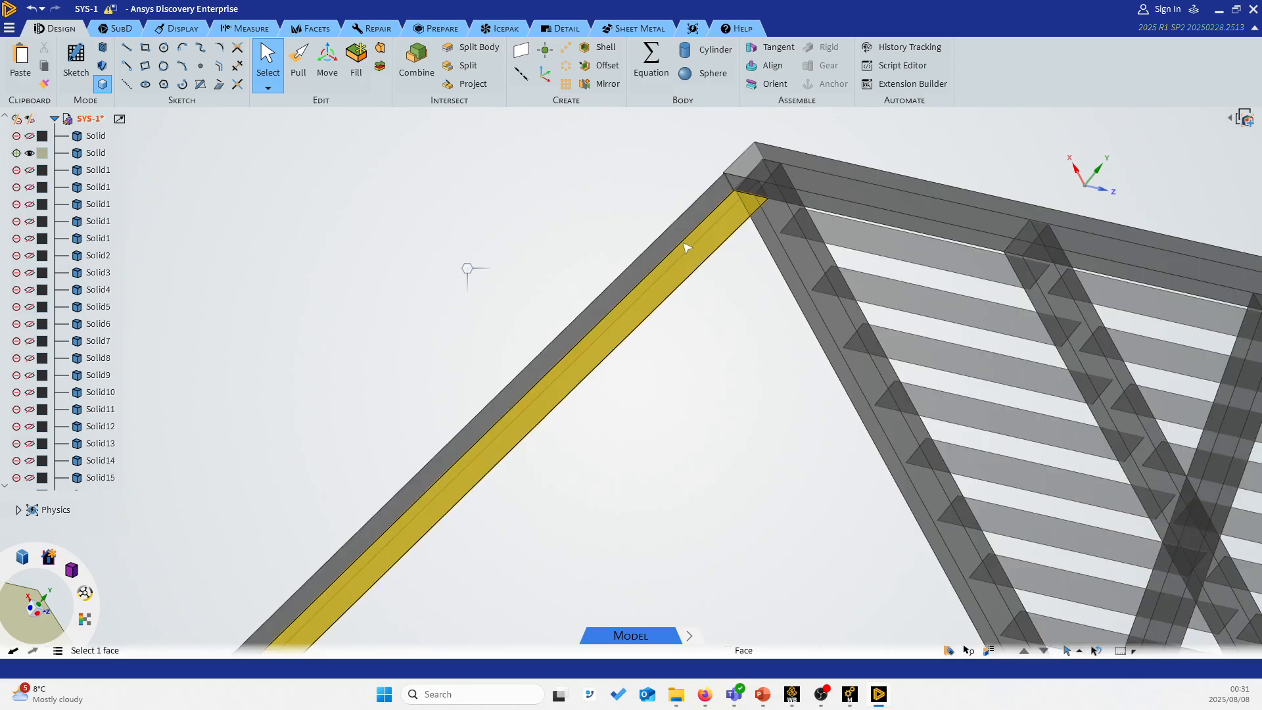
{"action": "left_click", "coordinate": [769, 161]}
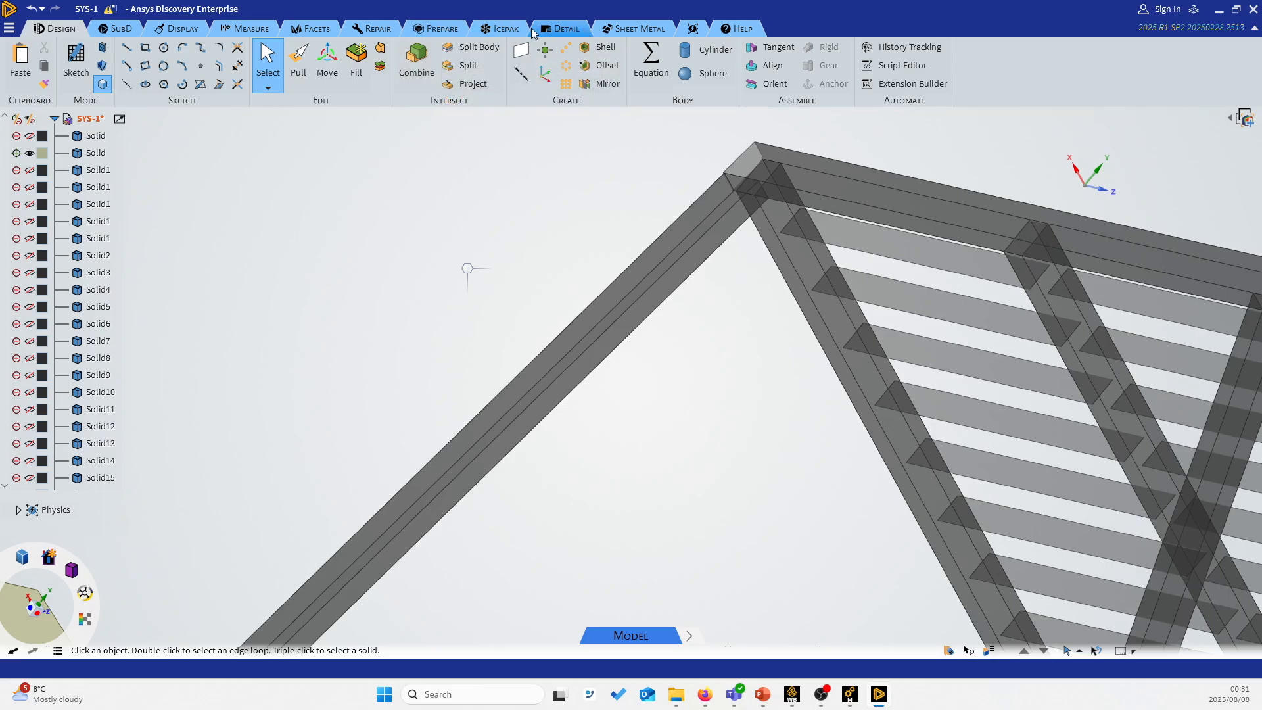
Step: Review the shared topology of the midsurface frame at the roof corner, isolating the upper roof beam's face
{"action": "left_click", "coordinate": [432, 30]}
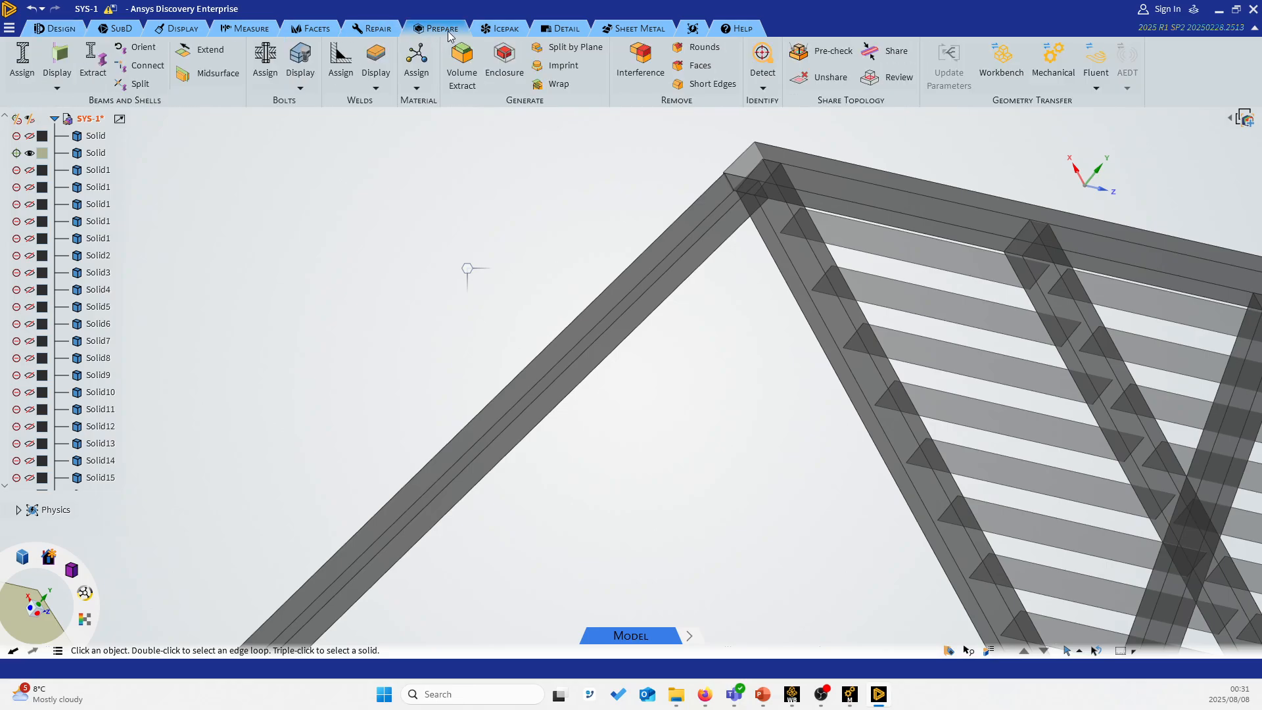
{"action": "left_click", "coordinate": [887, 77]}
{"action": "scroll", "coordinate": [789, 138], "scroll_direction": "up", "scroll_amount": 5}
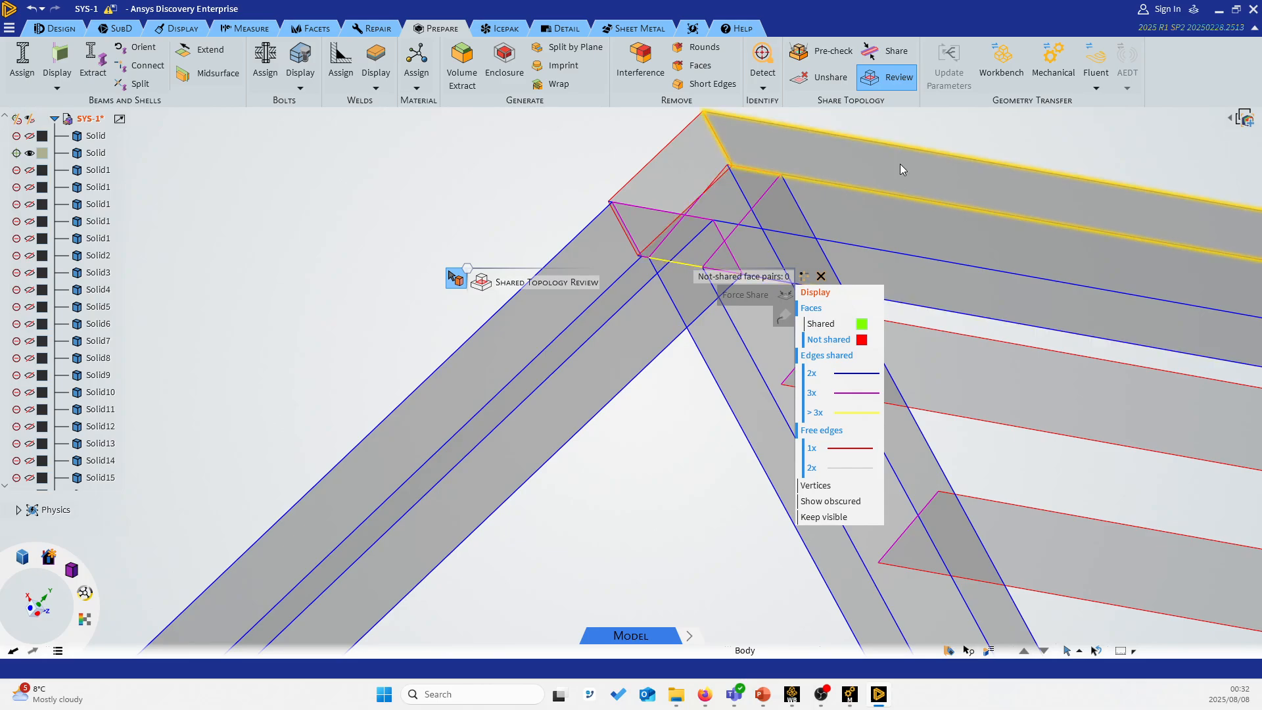
{"action": "left_click", "coordinate": [894, 163]}
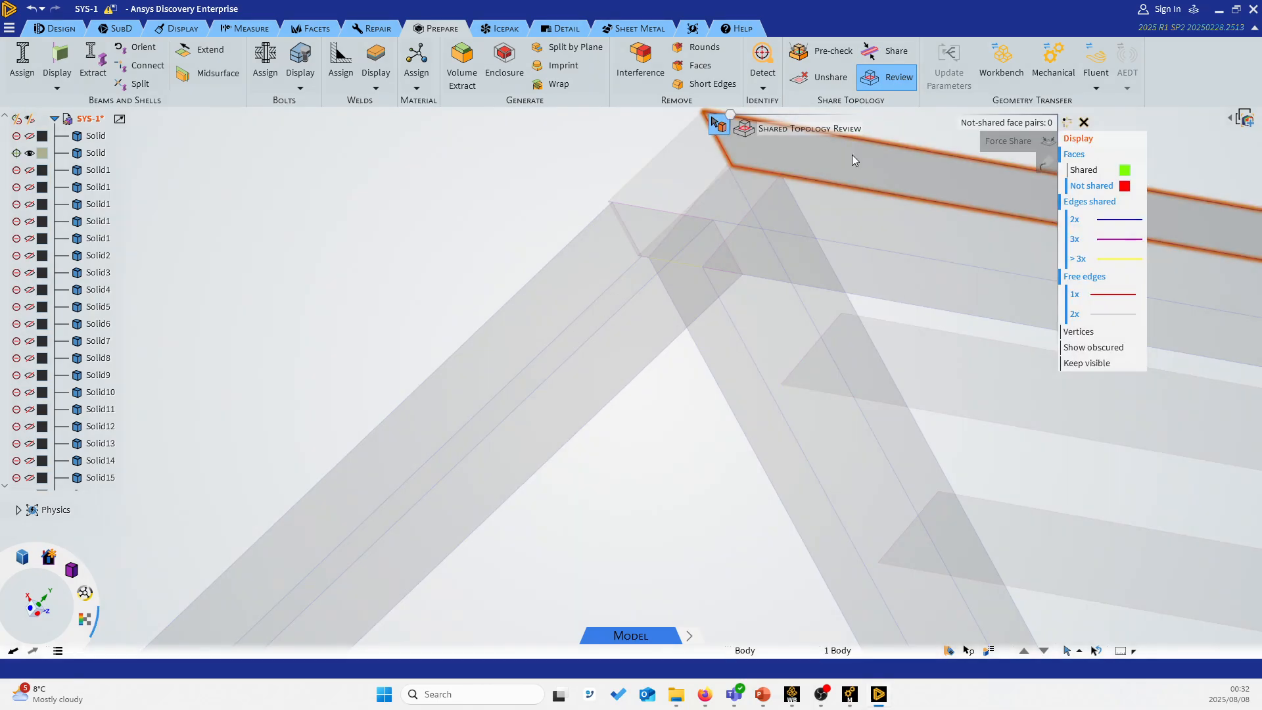
{"action": "key", "text": "Escape"}
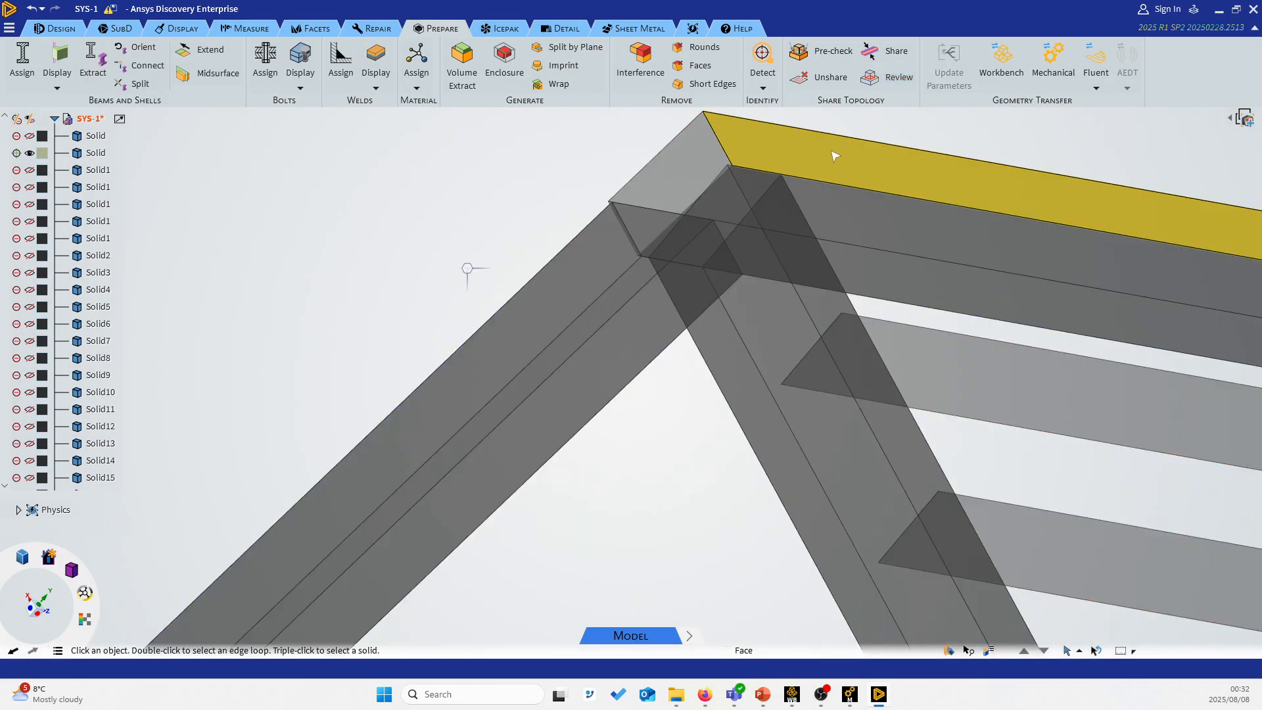
{"action": "scroll", "coordinate": [663, 192], "scroll_direction": "up", "scroll_amount": 3}
{"action": "scroll", "coordinate": [662, 192], "scroll_direction": "down", "scroll_amount": 5}
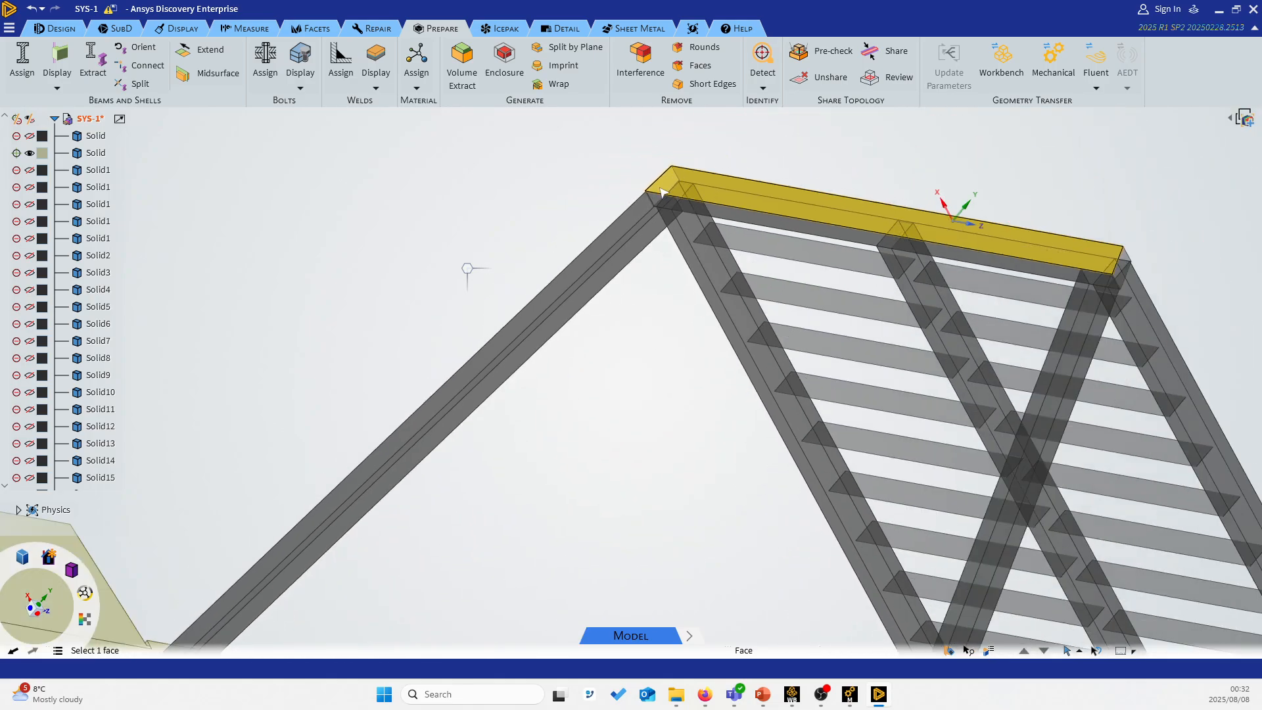
{"action": "middle_click_drag", "start_coordinate": [598, 266], "coordinate": [661, 276]}
{"action": "scroll", "coordinate": [769, 284], "scroll_direction": "up", "scroll_amount": 3}
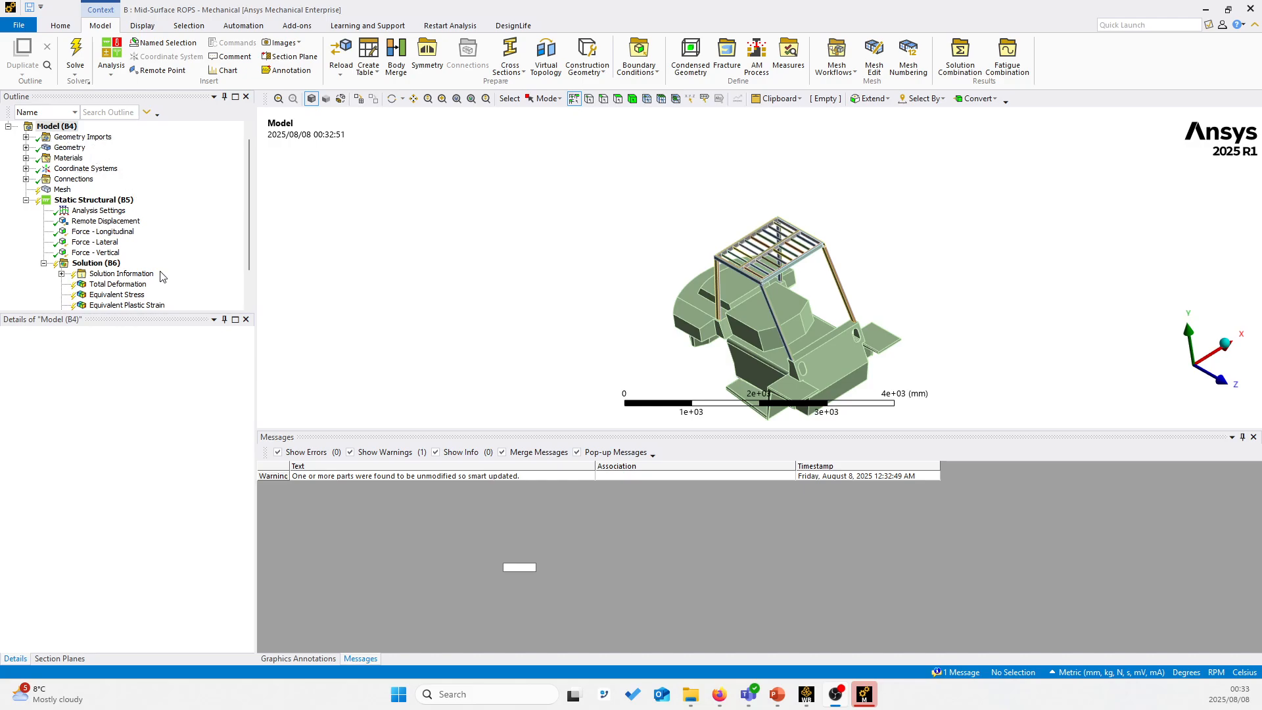
Step: In Ansys Mechanical, examine the stiffness behavior and material assignment of the SYS-1\Solid vehicle body
{"action": "left_click", "coordinate": [25, 147]}
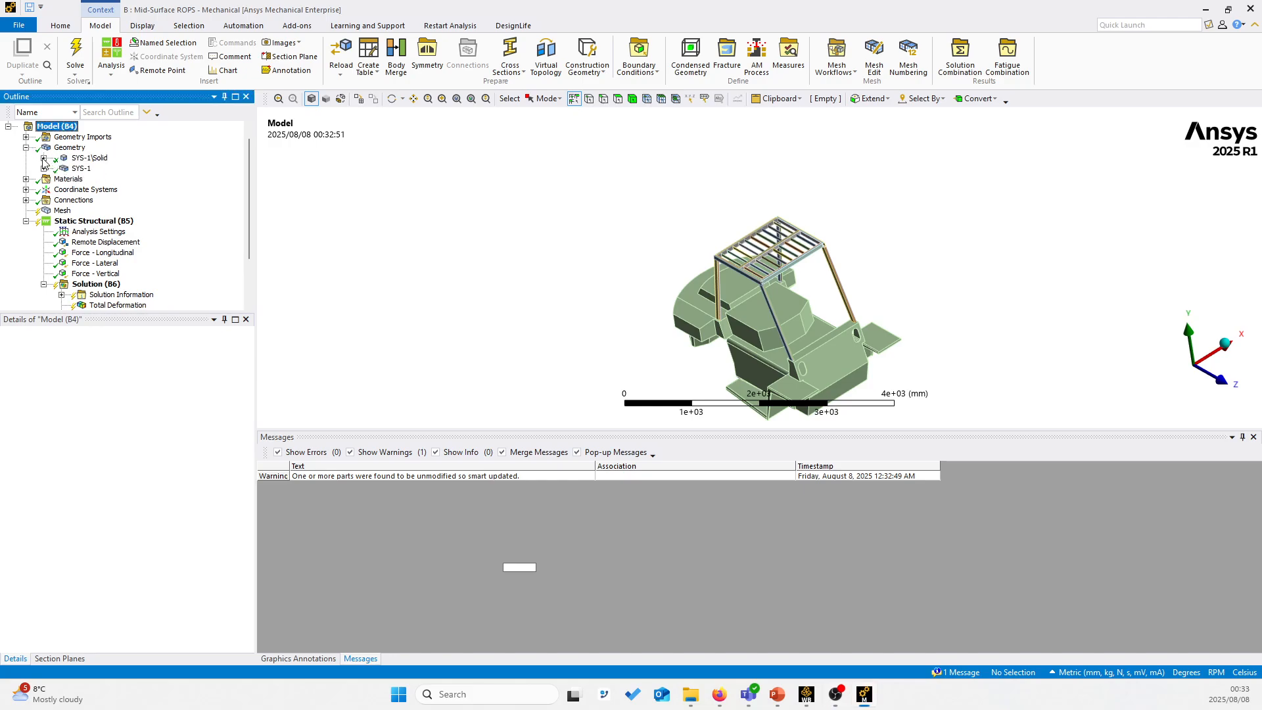
{"action": "left_click", "coordinate": [43, 158]}
{"action": "left_click", "coordinate": [73, 159]}
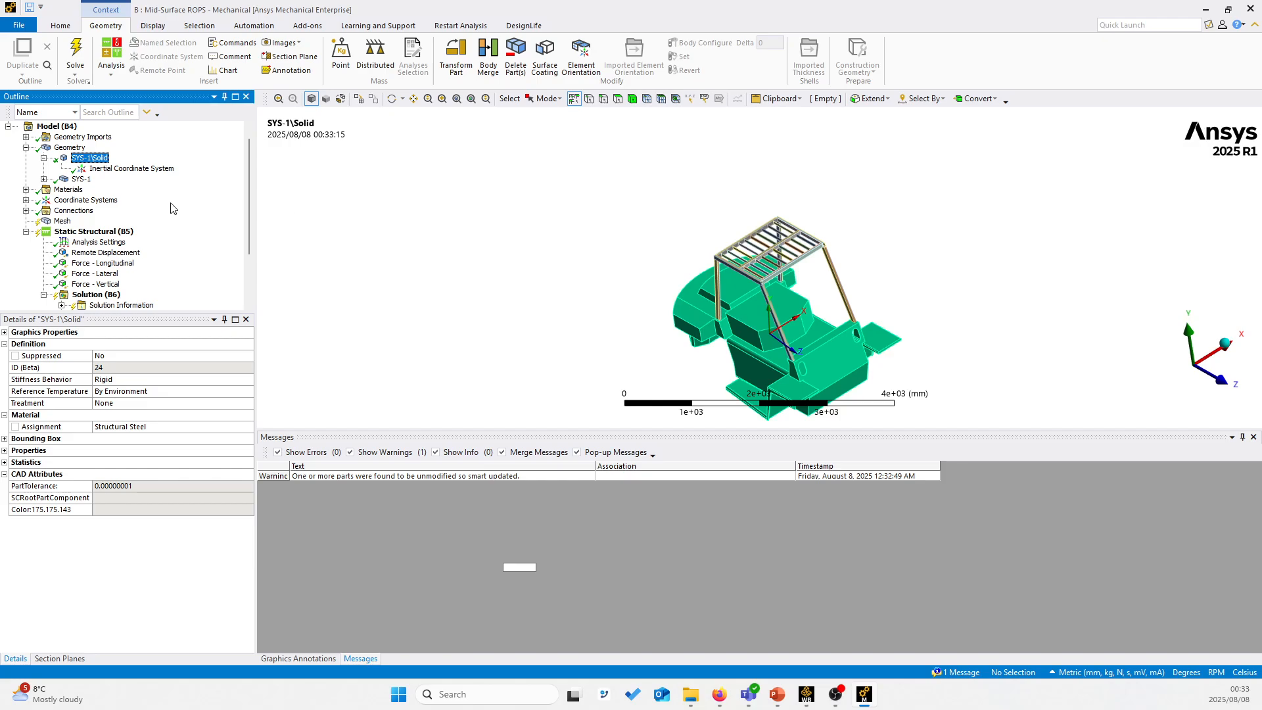
{"action": "middle_click_drag", "start_coordinate": [768, 353], "coordinate": [801, 284]}
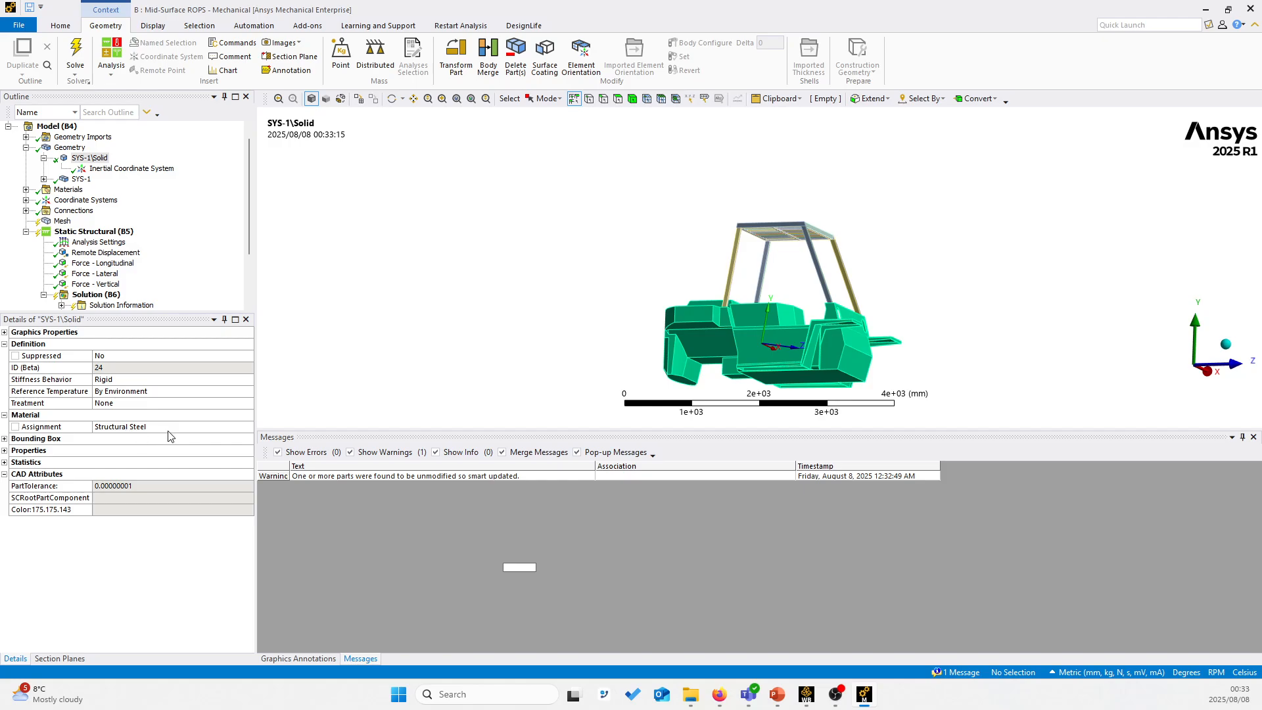
{"action": "left_click", "coordinate": [44, 159]}
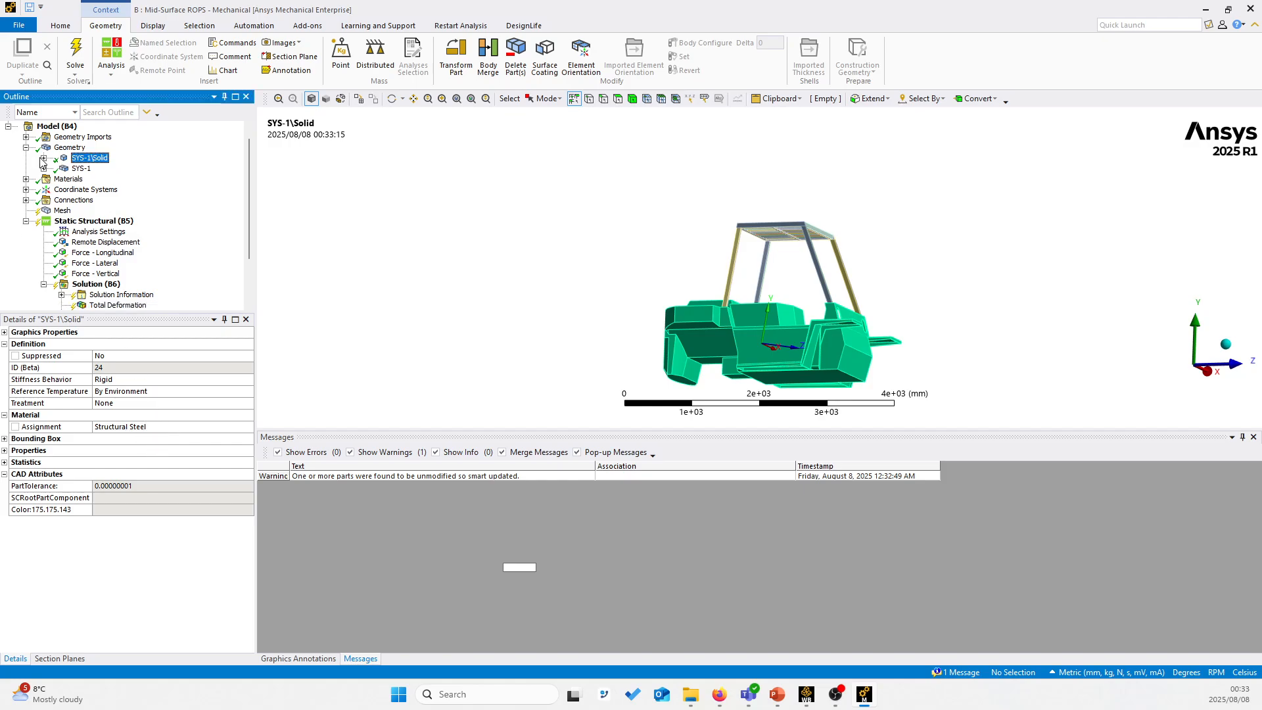
Step: Examine the shell definition, thickness and material of Solid121 - Midsurface1 within the SYS-1 frame part
{"action": "left_click", "coordinate": [44, 169]}
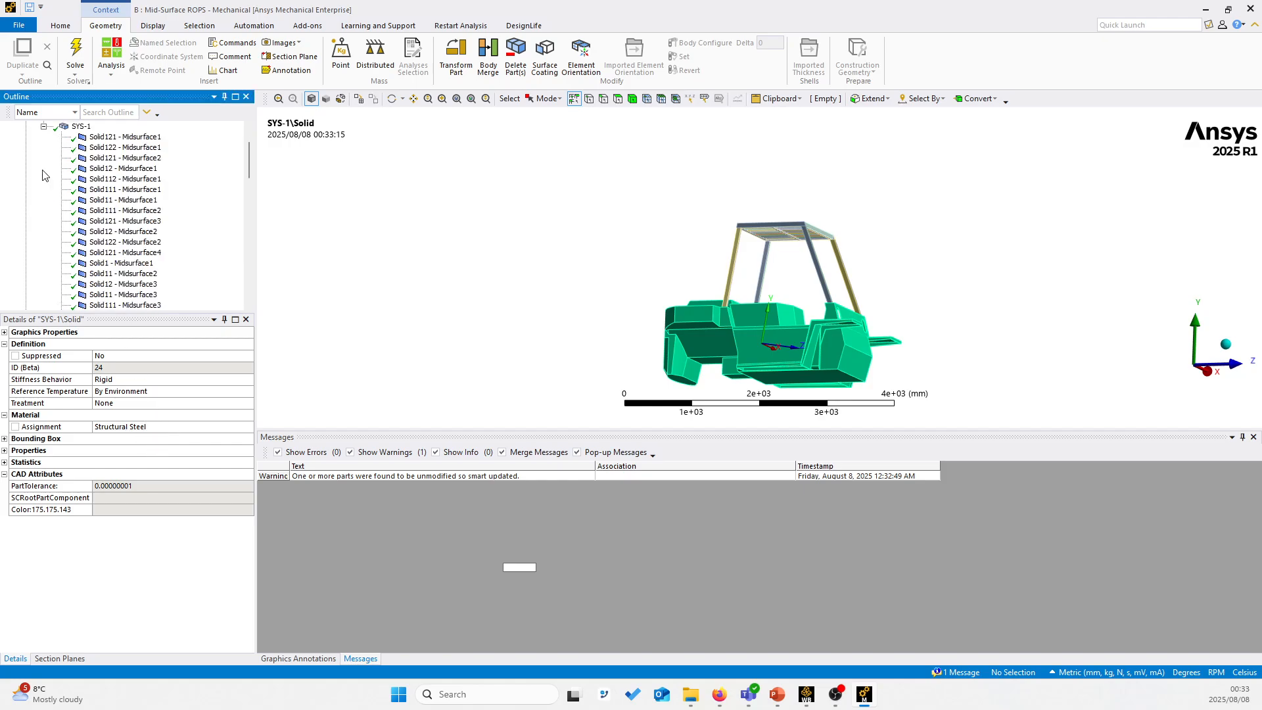
{"action": "left_click", "coordinate": [156, 140]}
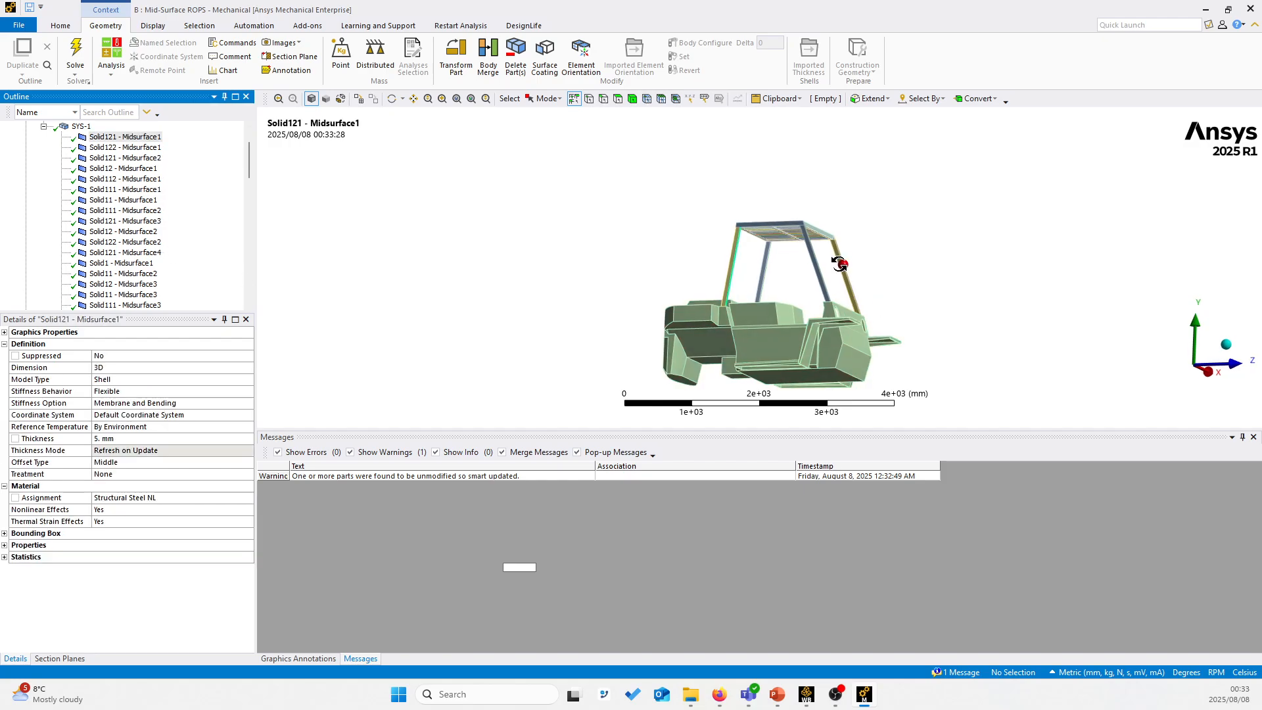
{"action": "scroll", "coordinate": [724, 273], "scroll_direction": "up", "scroll_amount": 5}
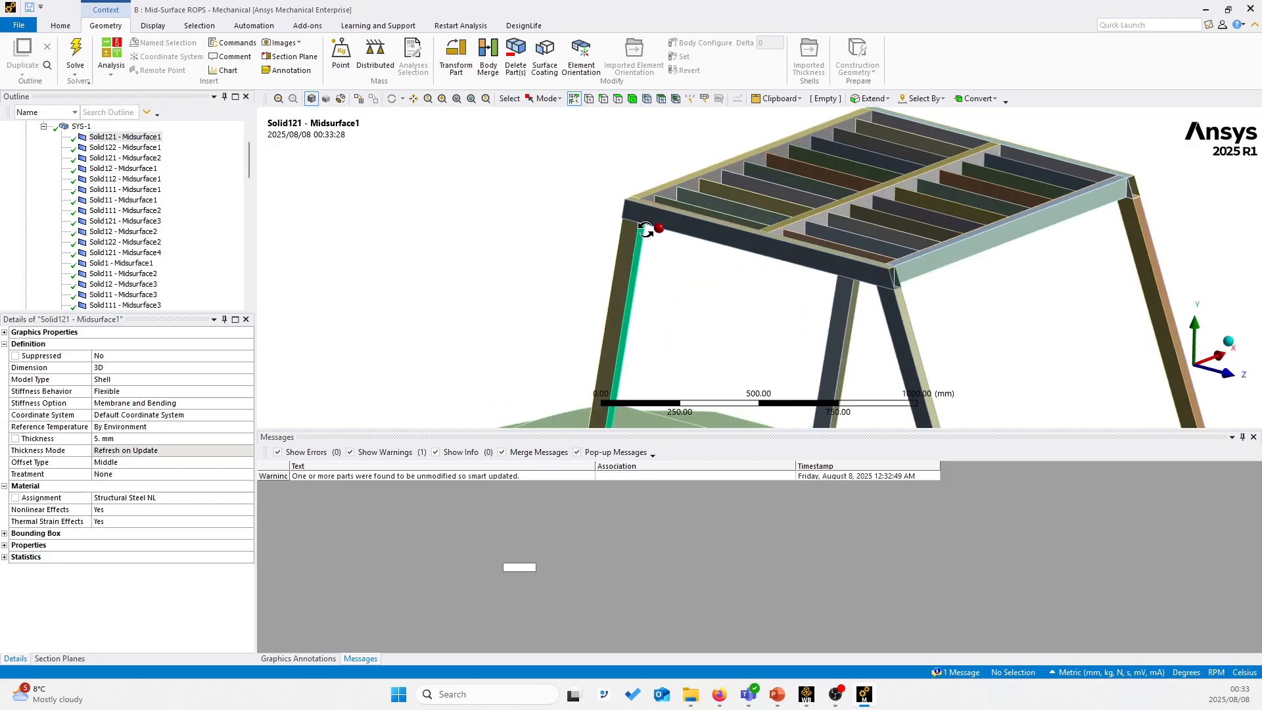
{"action": "middle_click_drag", "start_coordinate": [645, 230], "coordinate": [663, 253]}
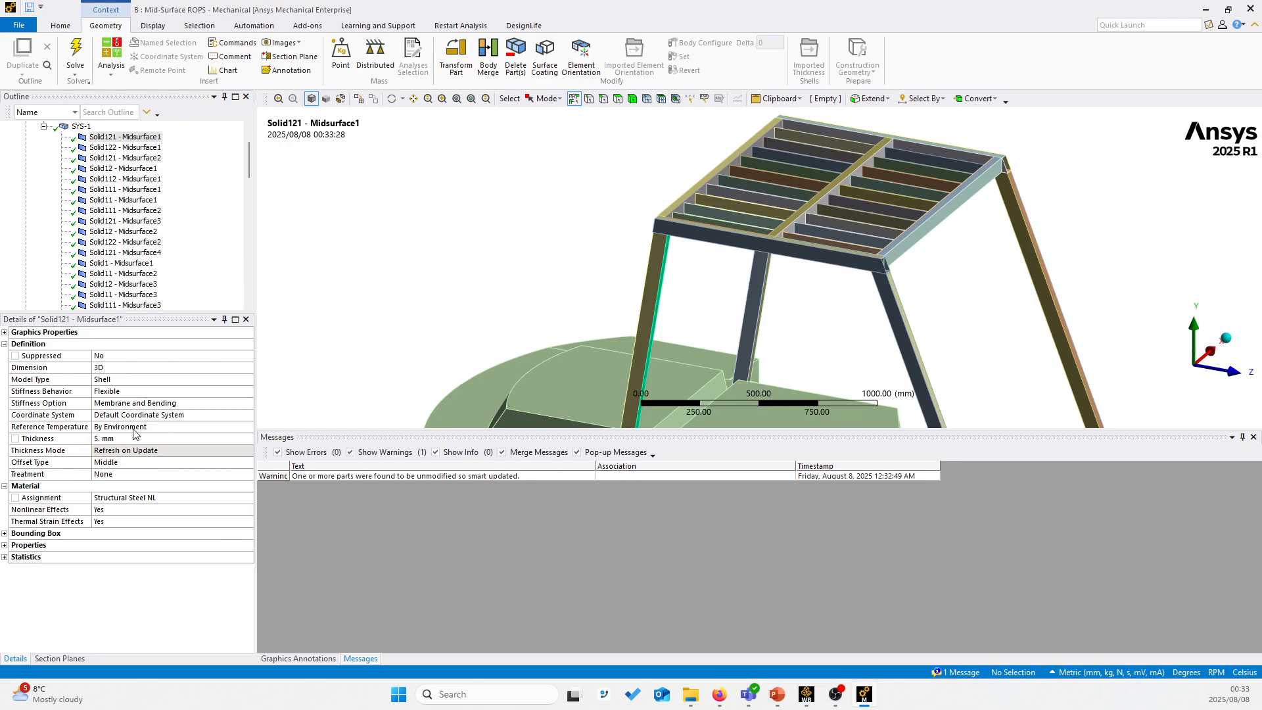
{"action": "left_click", "coordinate": [139, 138]}
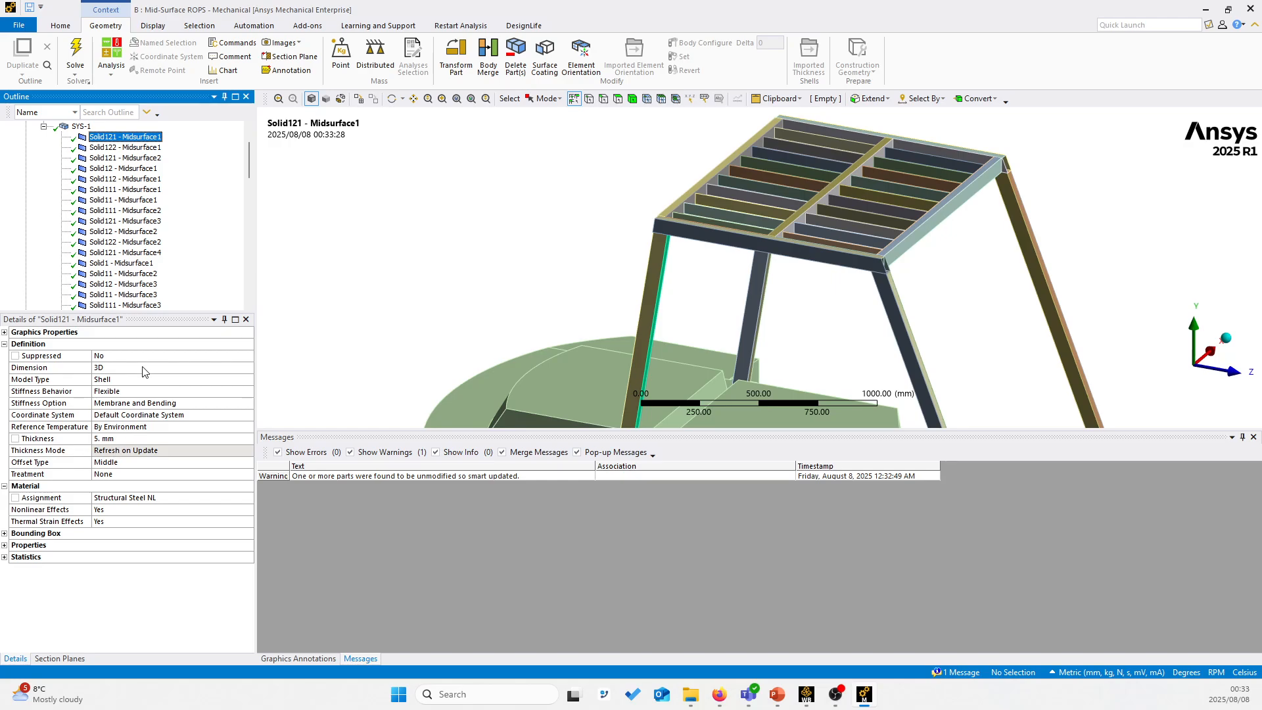
{"action": "left_click", "coordinate": [44, 127]}
{"action": "scroll", "coordinate": [72, 161], "scroll_direction": "up", "scroll_amount": 2}
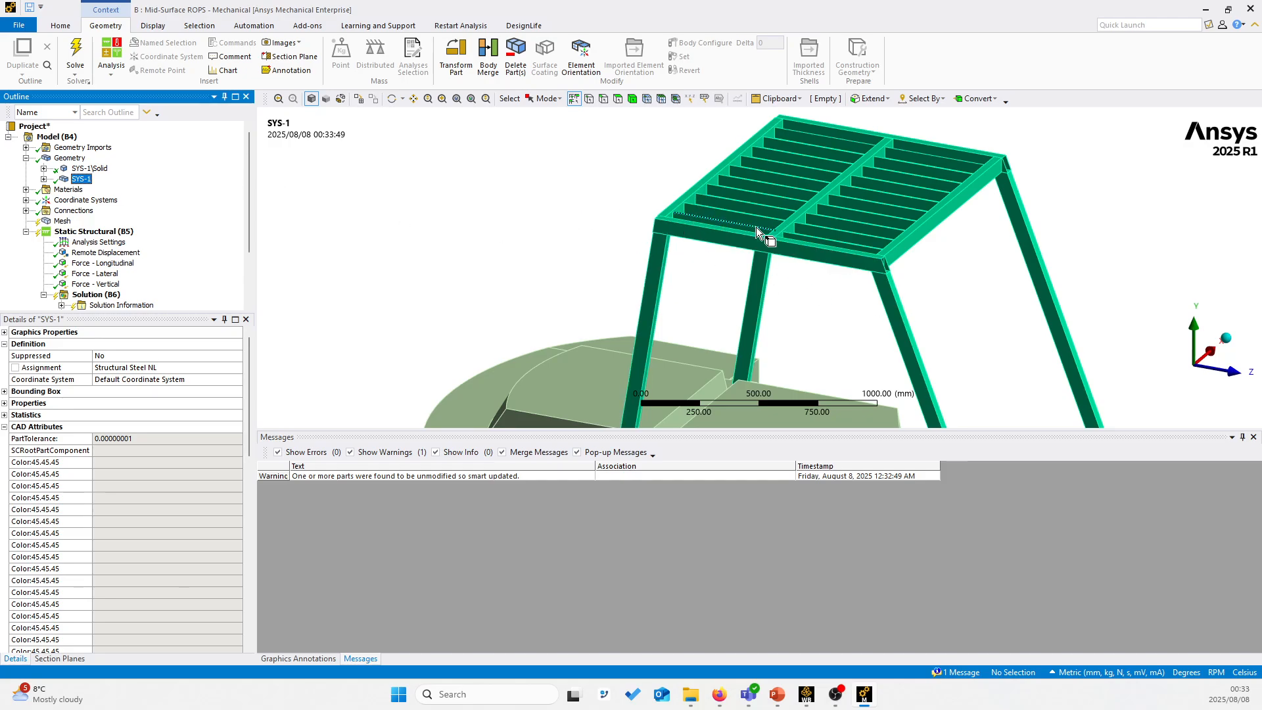
{"action": "left_click", "coordinate": [26, 158]}
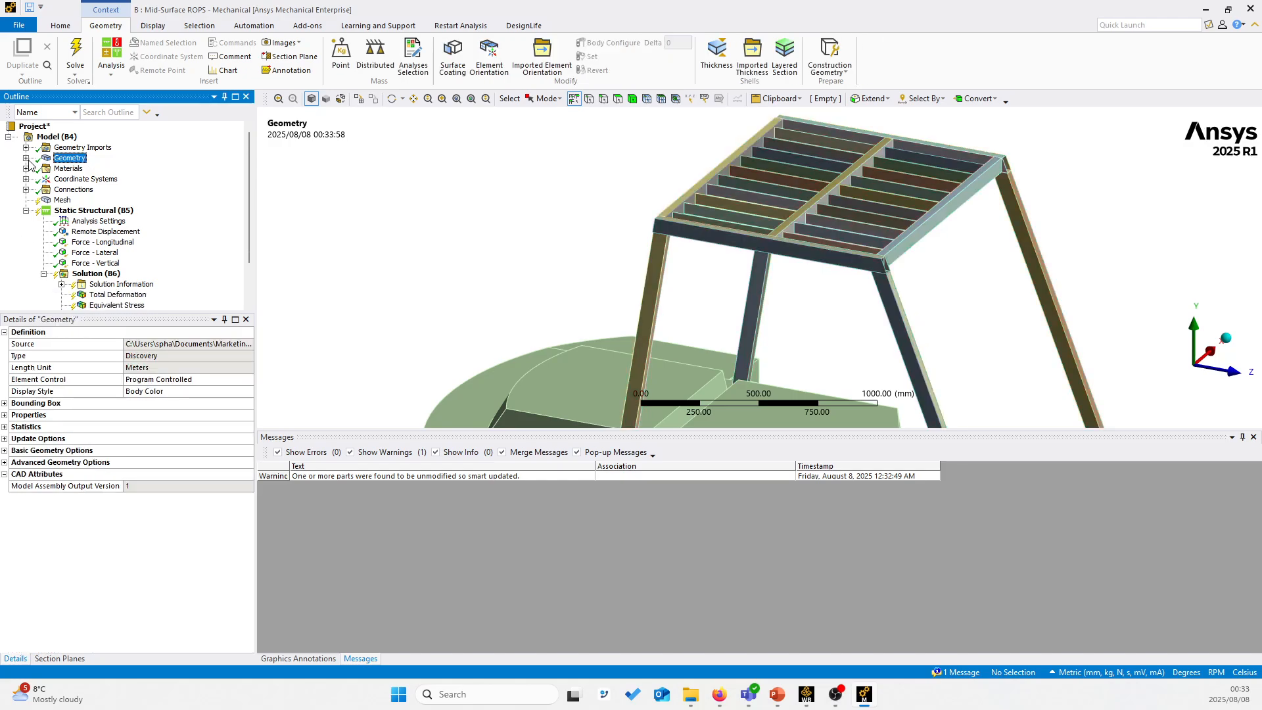
Step: Review the material properties of Structural Steel NL and Structural Steel NL 2
{"action": "left_click", "coordinate": [26, 169]}
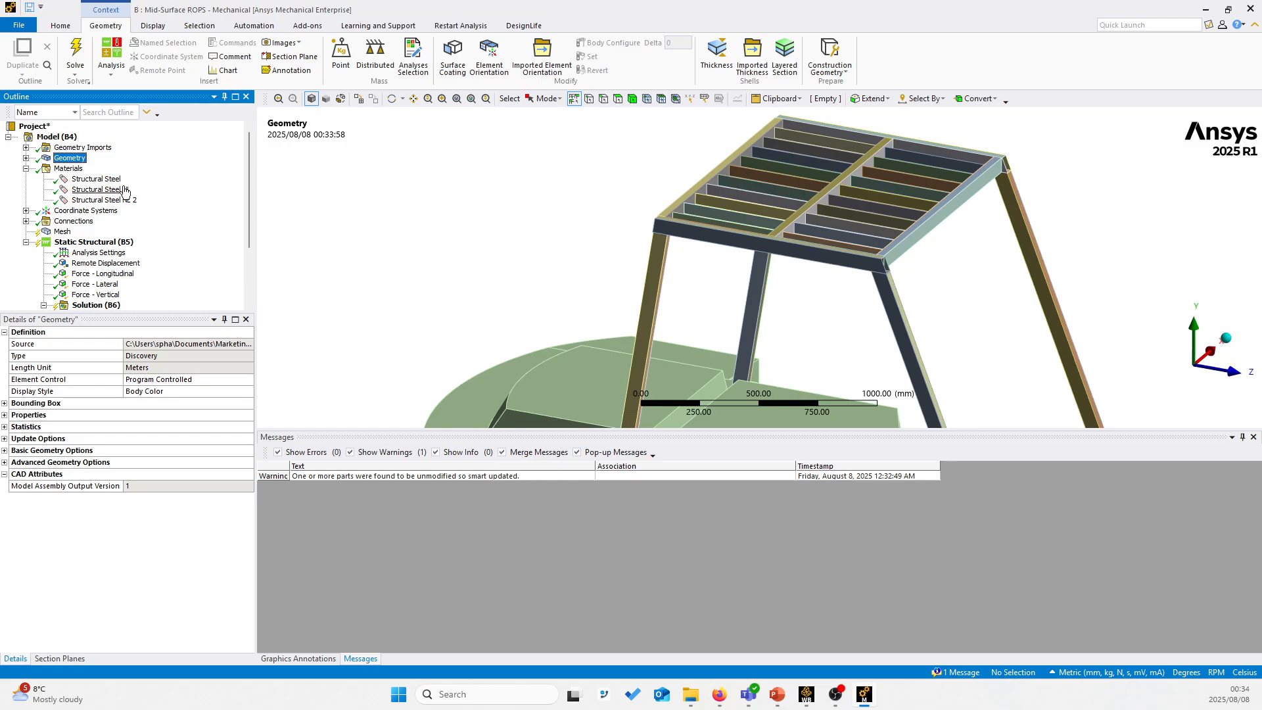
{"action": "left_click", "coordinate": [102, 190]}
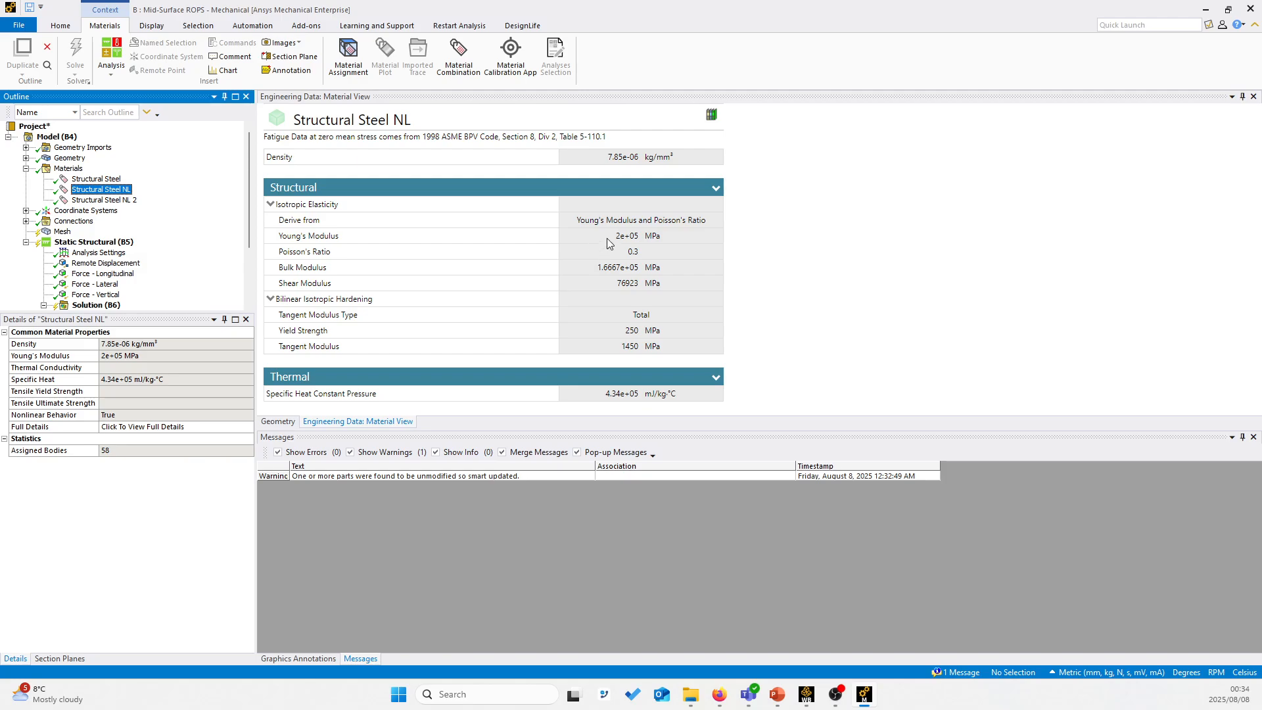
{"action": "left_click", "coordinate": [123, 200]}
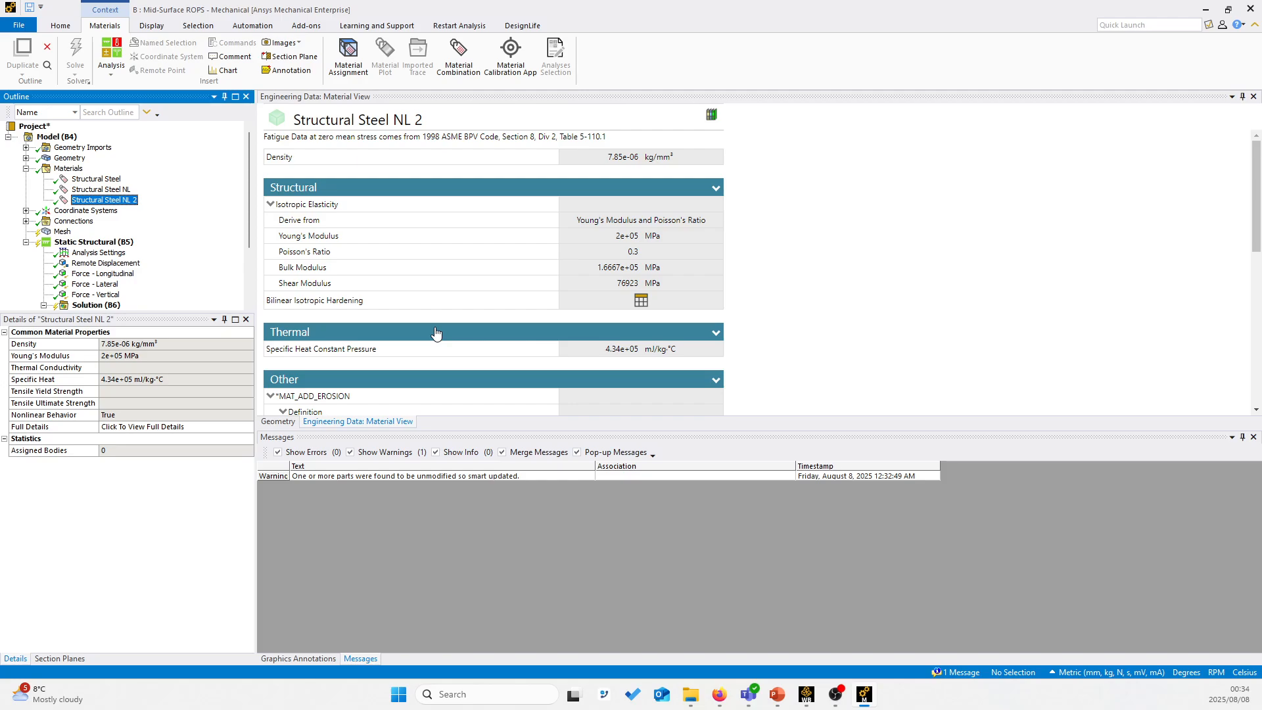
{"action": "left_click", "coordinate": [26, 168]}
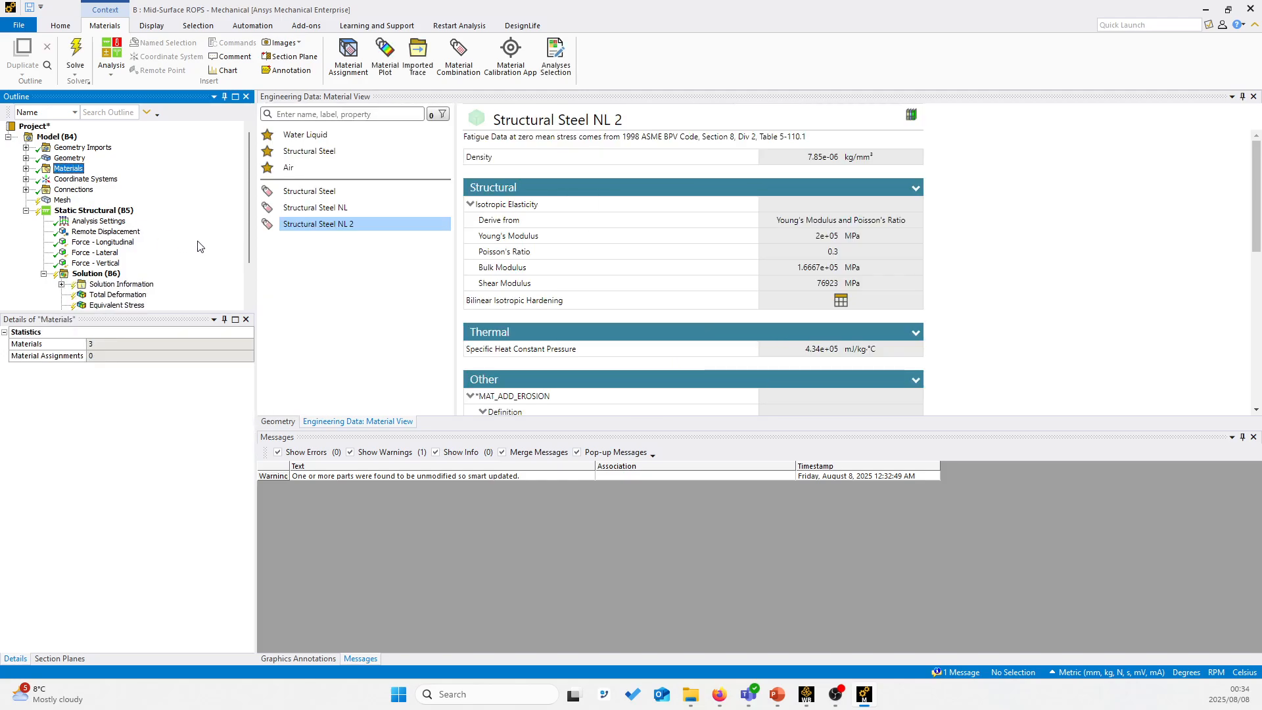
Step: Examine the bonded contact between the frame's leg edges and the SYS-1\Solid vehicle body
{"action": "left_click", "coordinate": [27, 190]}
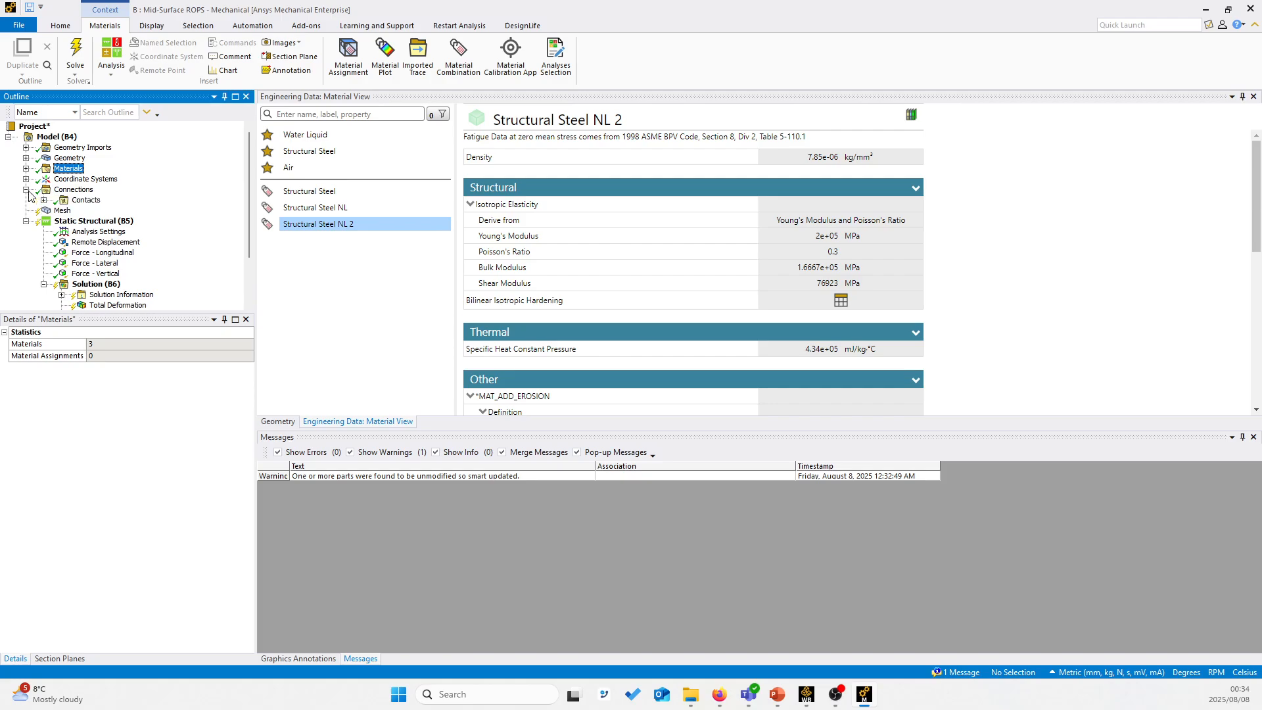
{"action": "left_click", "coordinate": [43, 200]}
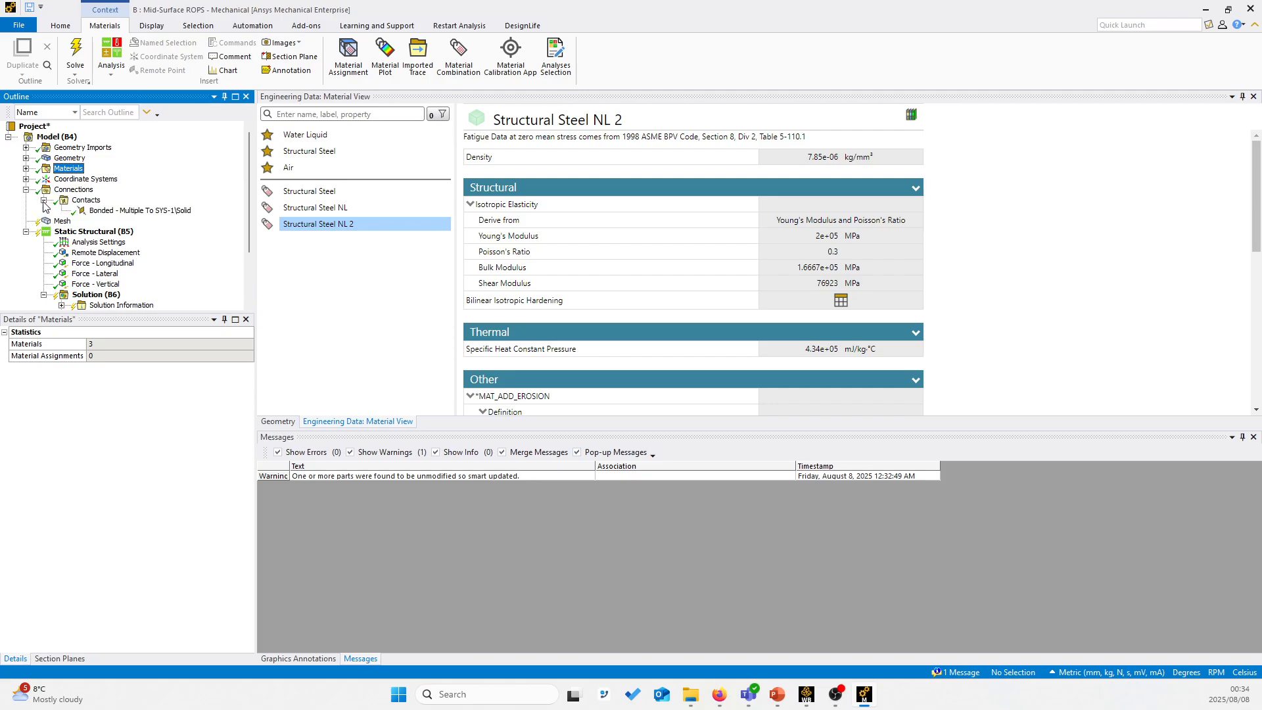
{"action": "left_click", "coordinate": [98, 210]}
{"action": "scroll", "coordinate": [661, 292], "scroll_direction": "down", "scroll_amount": 5}
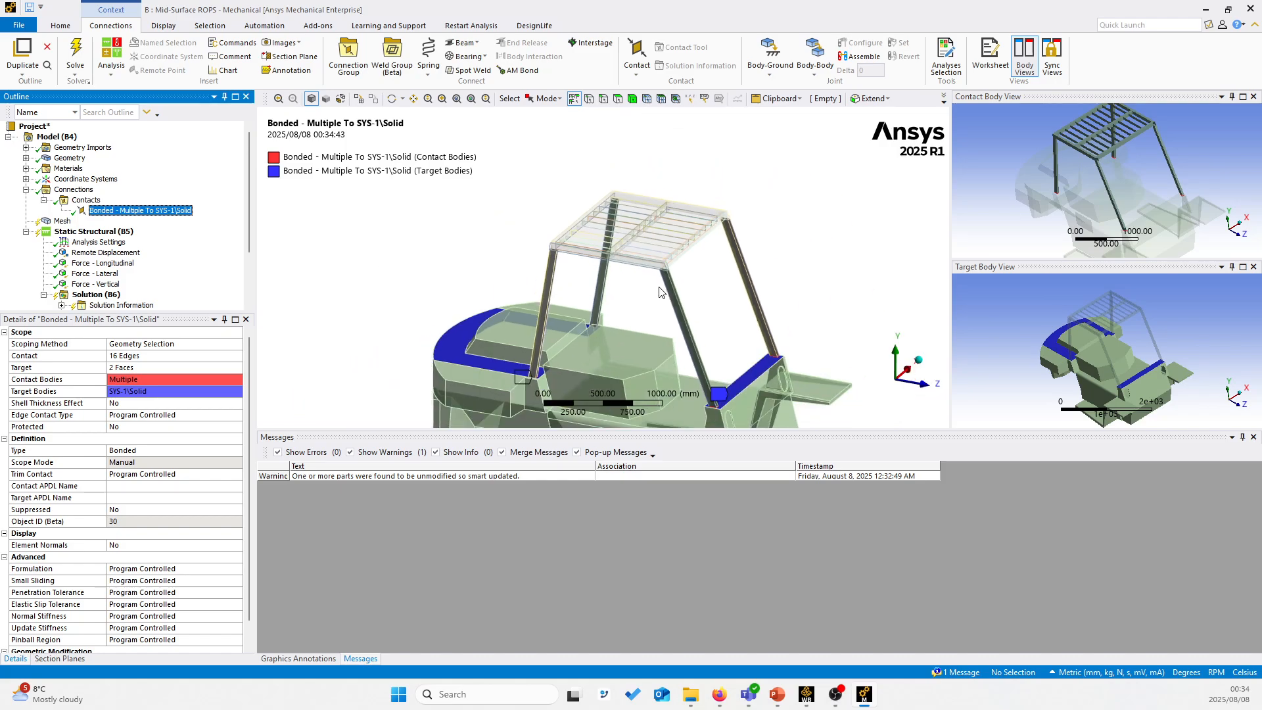
Step: Examine the bonded contact's leg attachments and the corner joints between the legs and the roof frame
{"action": "middle_click_drag", "start_coordinate": [735, 322], "coordinate": [715, 324]}
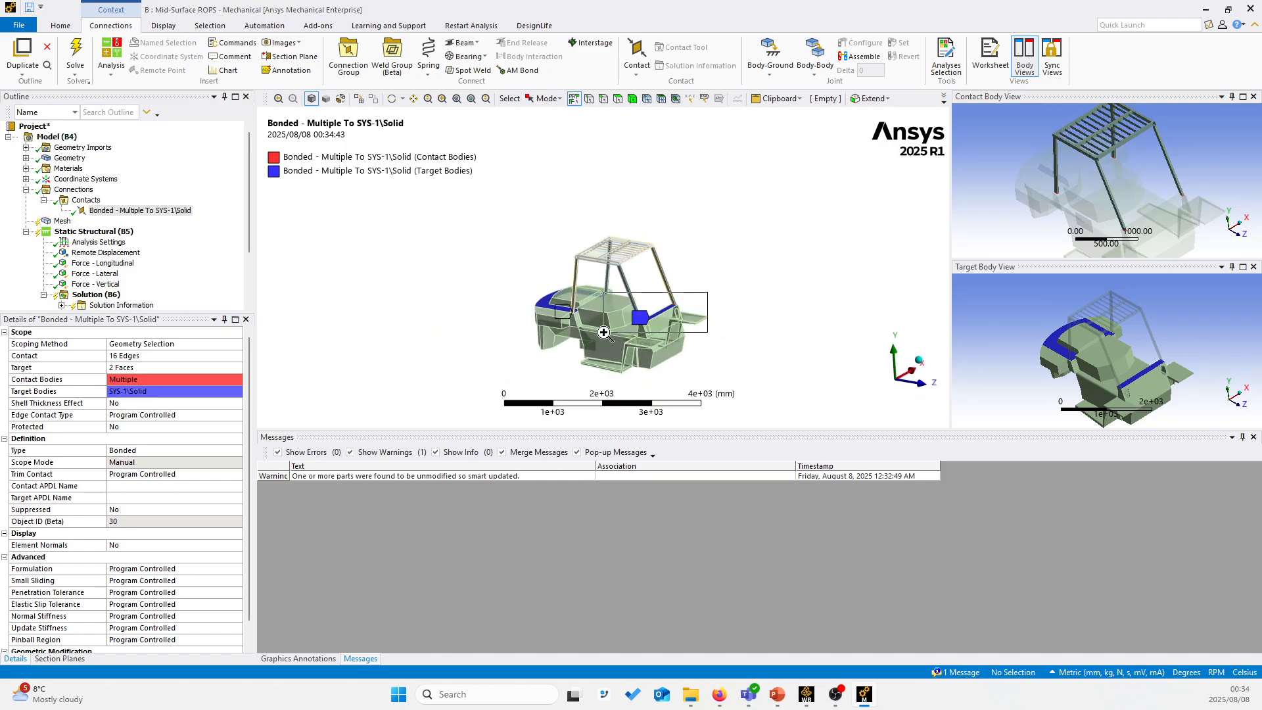
{"action": "scroll", "coordinate": [597, 321], "scroll_direction": "up", "scroll_amount": 6}
{"action": "middle_click_drag", "start_coordinate": [597, 322], "coordinate": [615, 323]}
{"action": "scroll", "coordinate": [650, 259], "scroll_direction": "down", "scroll_amount": 5}
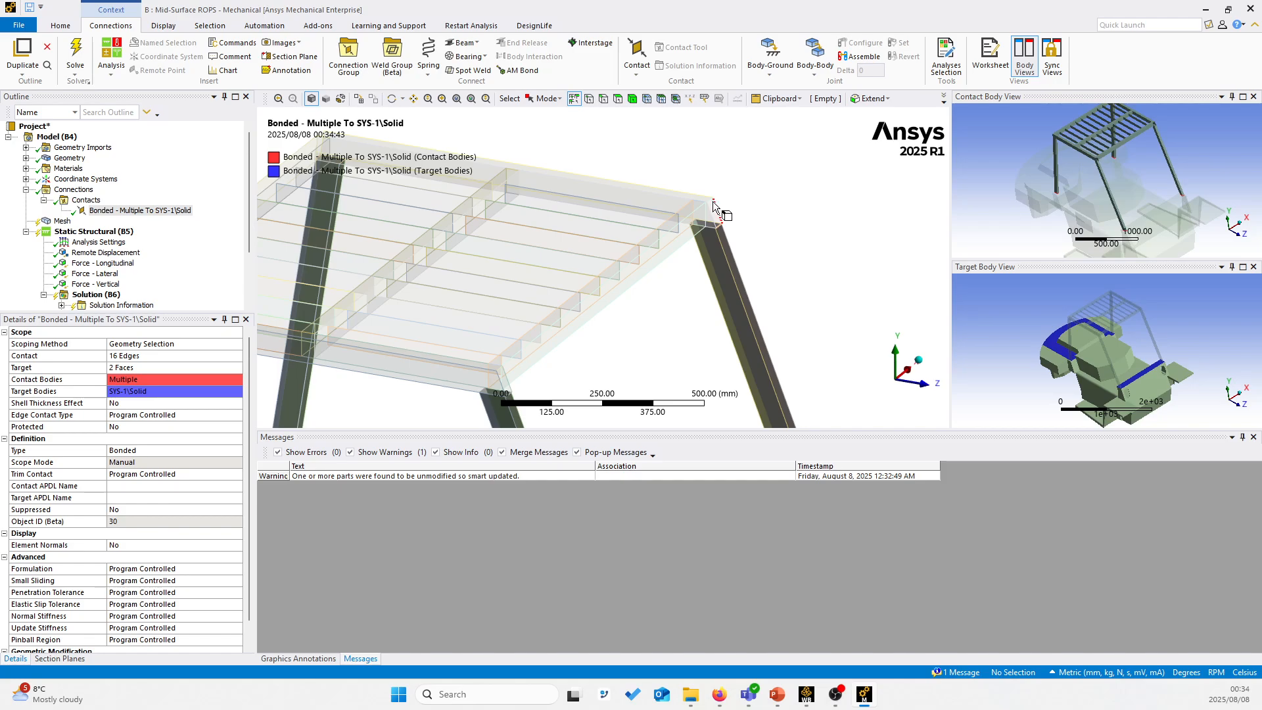
{"action": "middle_click_drag", "start_coordinate": [723, 212], "coordinate": [707, 204]}
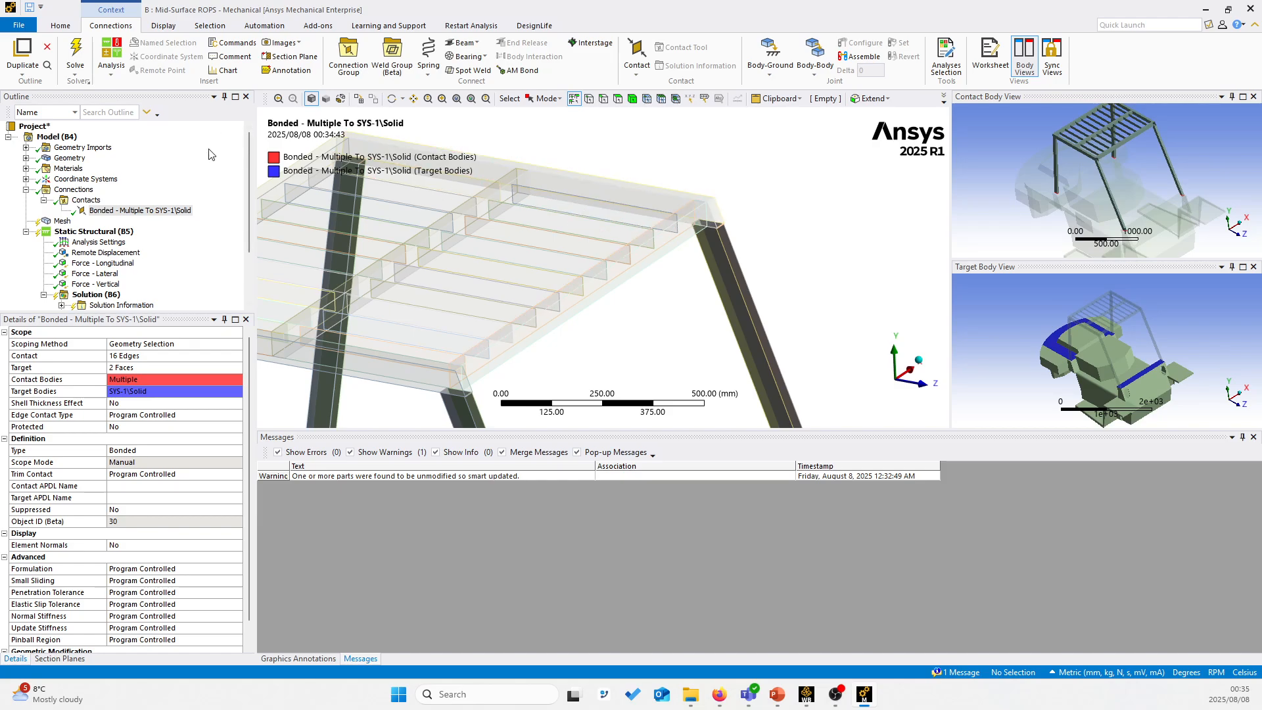
{"action": "scroll", "coordinate": [728, 227], "scroll_direction": "down", "scroll_amount": 2}
{"action": "scroll", "coordinate": [728, 222], "scroll_direction": "down", "scroll_amount": 5}
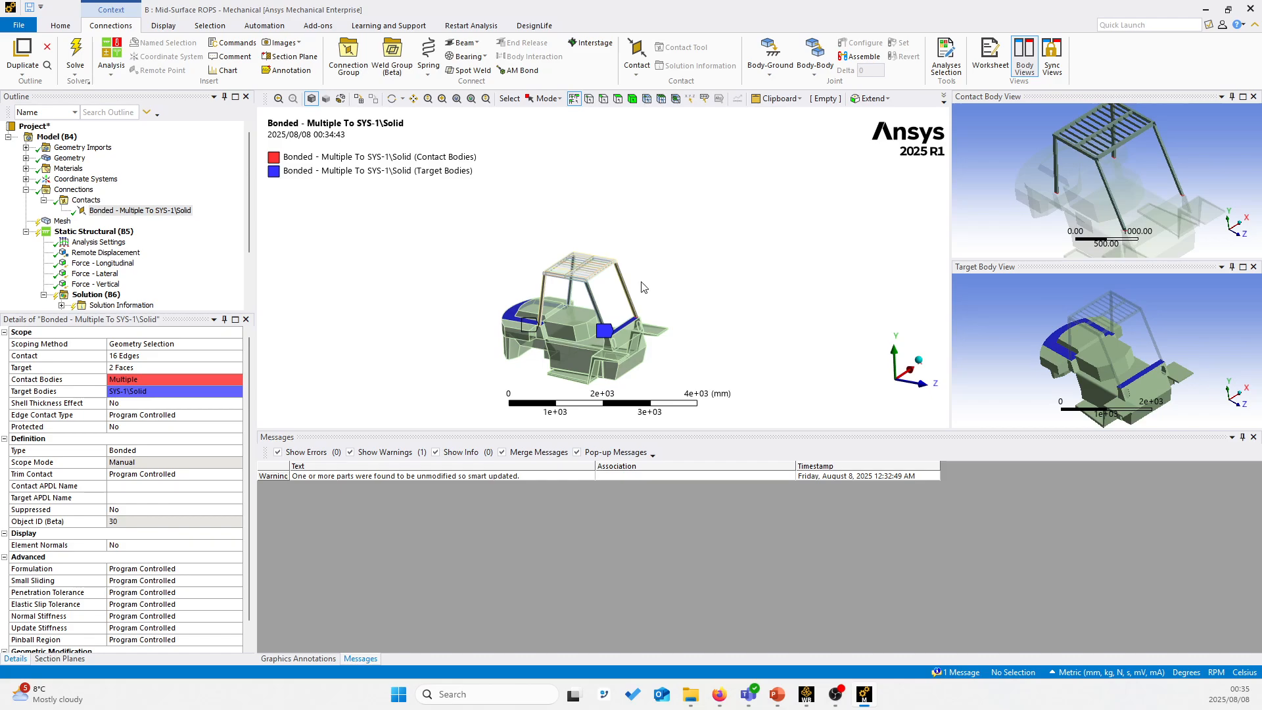
{"action": "left_click_drag", "start_coordinate": [703, 237], "coordinate": [504, 366]}
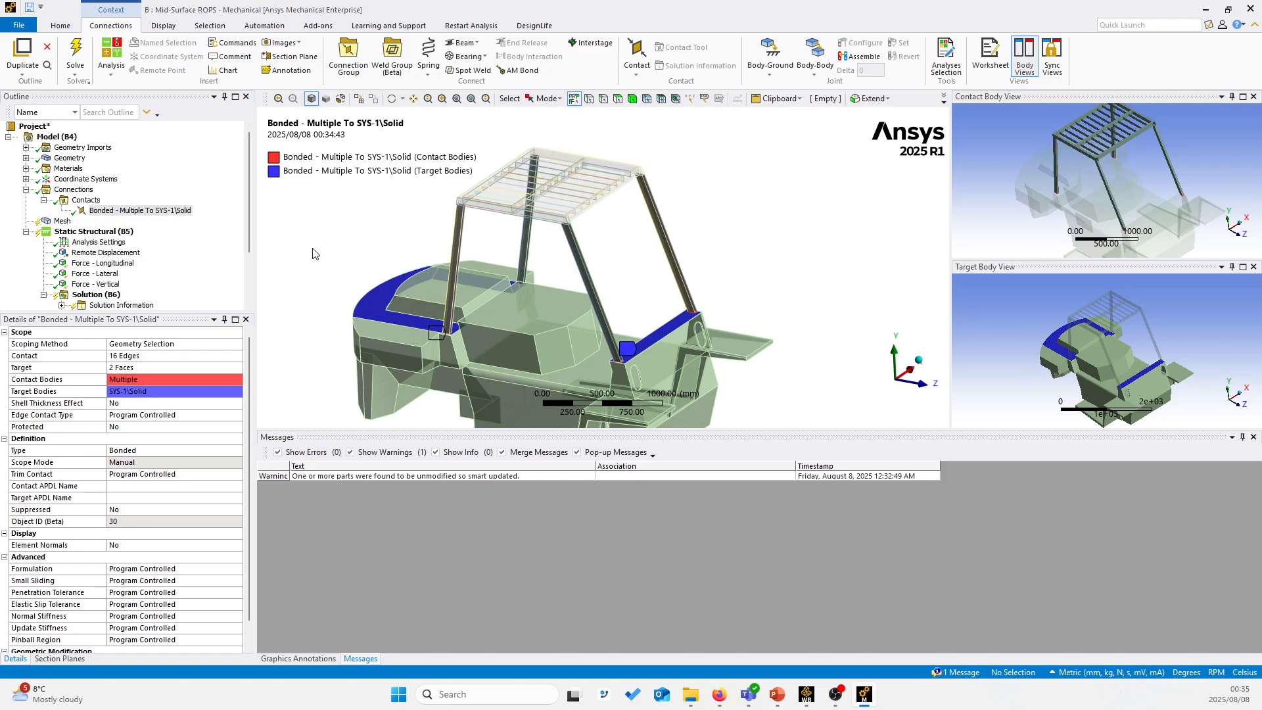
Step: Collapse the contacts and connections branches and generate the mesh for the mid-surface ROPS model
{"action": "left_click", "coordinate": [43, 200]}
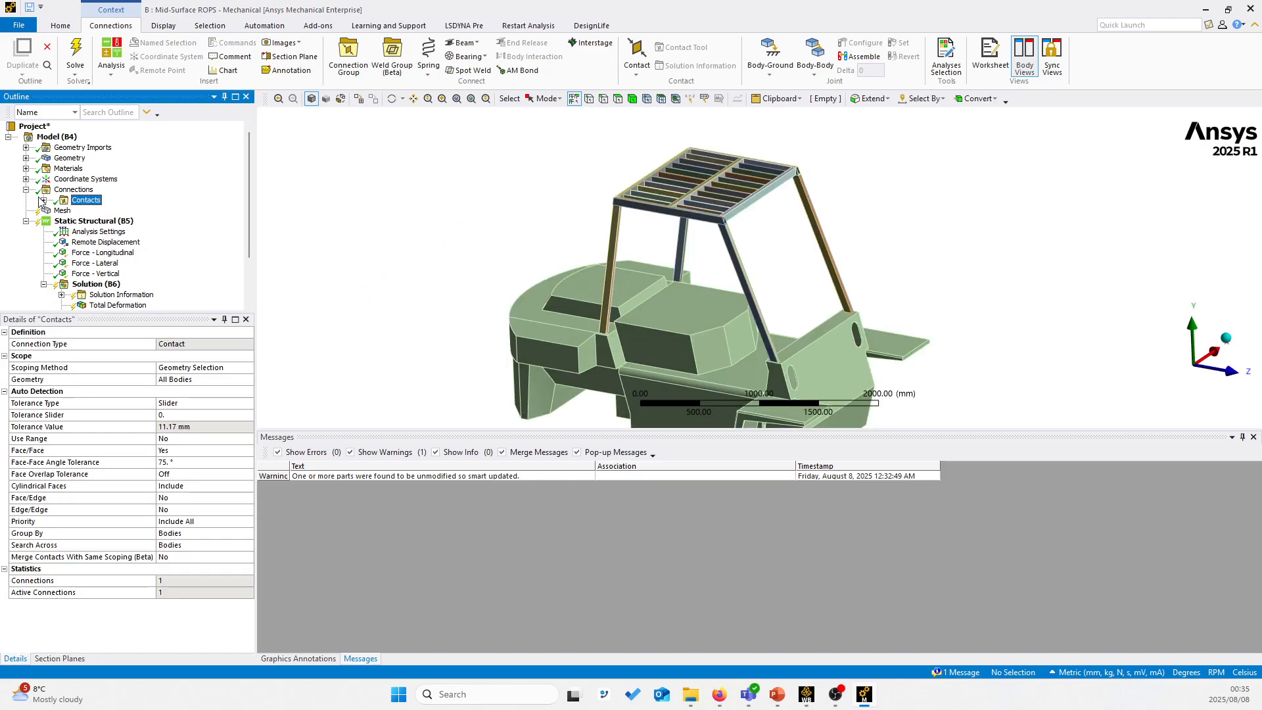
{"action": "left_click", "coordinate": [27, 189]}
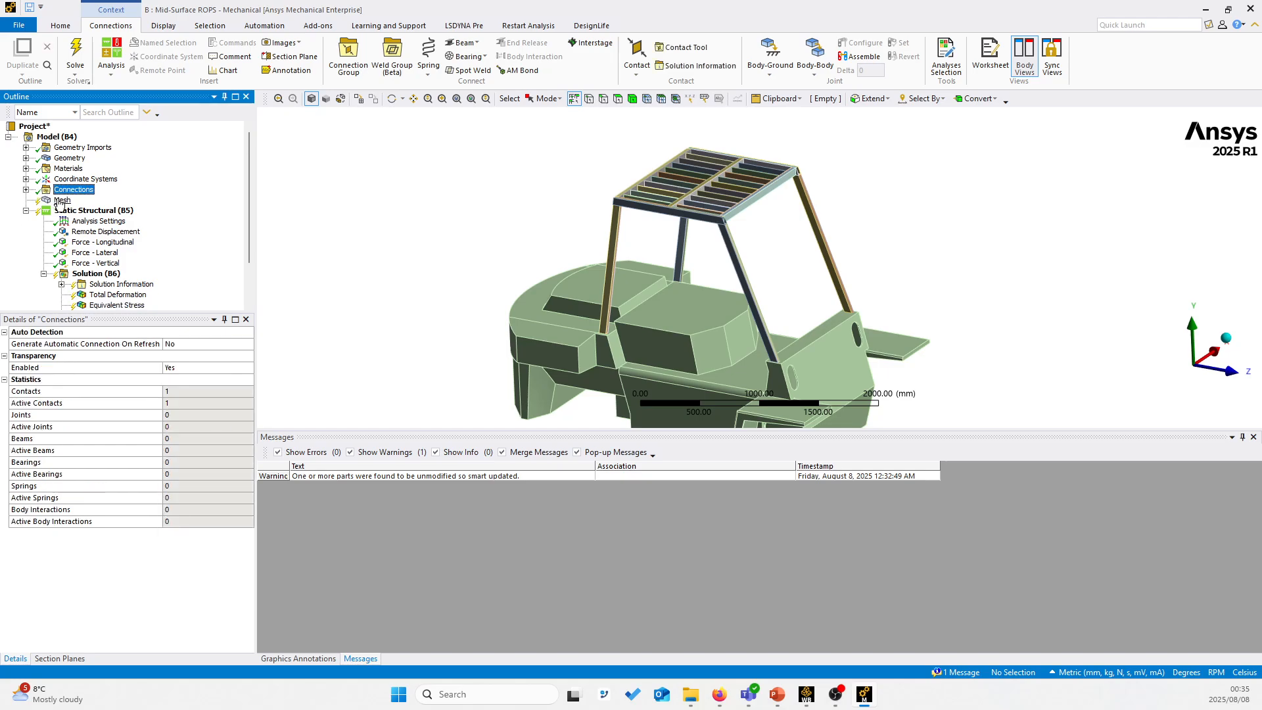
{"action": "left_click", "coordinate": [61, 201]}
{"action": "right_click", "coordinate": [59, 202]}
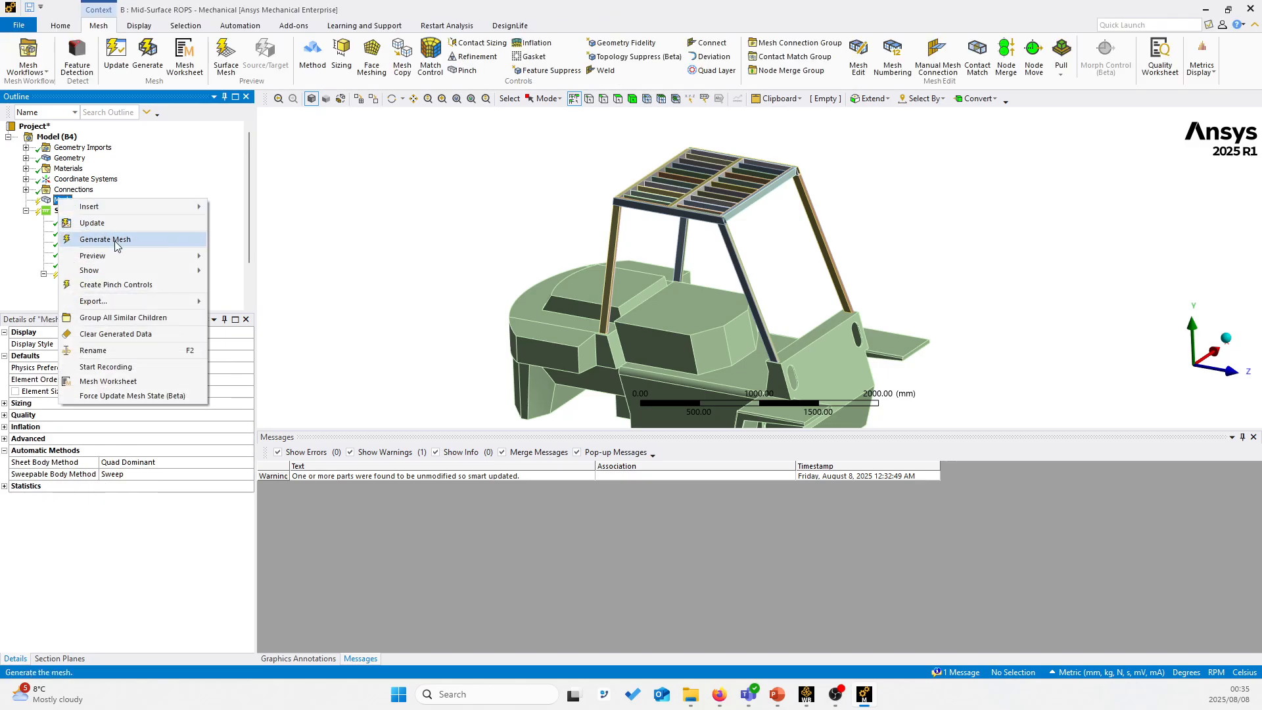
{"action": "left_click", "coordinate": [106, 241]}
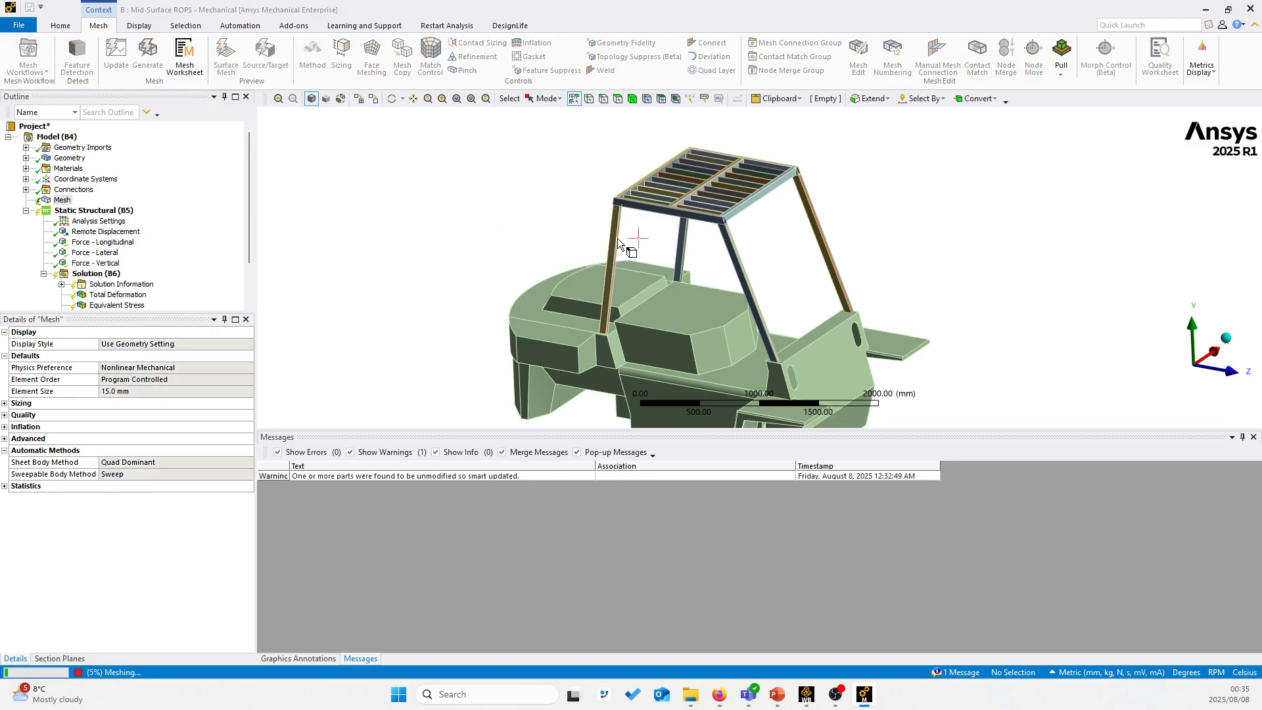
Step: Show the mesh on the model and examine the elements across the frame's roof, leg joints and vehicle contact faces
{"action": "mouse_move", "coordinate": [622, 233]}
{"action": "middle_mouse_down"}
{"action": "mouse_move", "coordinate": [627, 263]}
{"action": "mouse_move", "coordinate": [636, 214]}
{"action": "middle_mouse_up"}
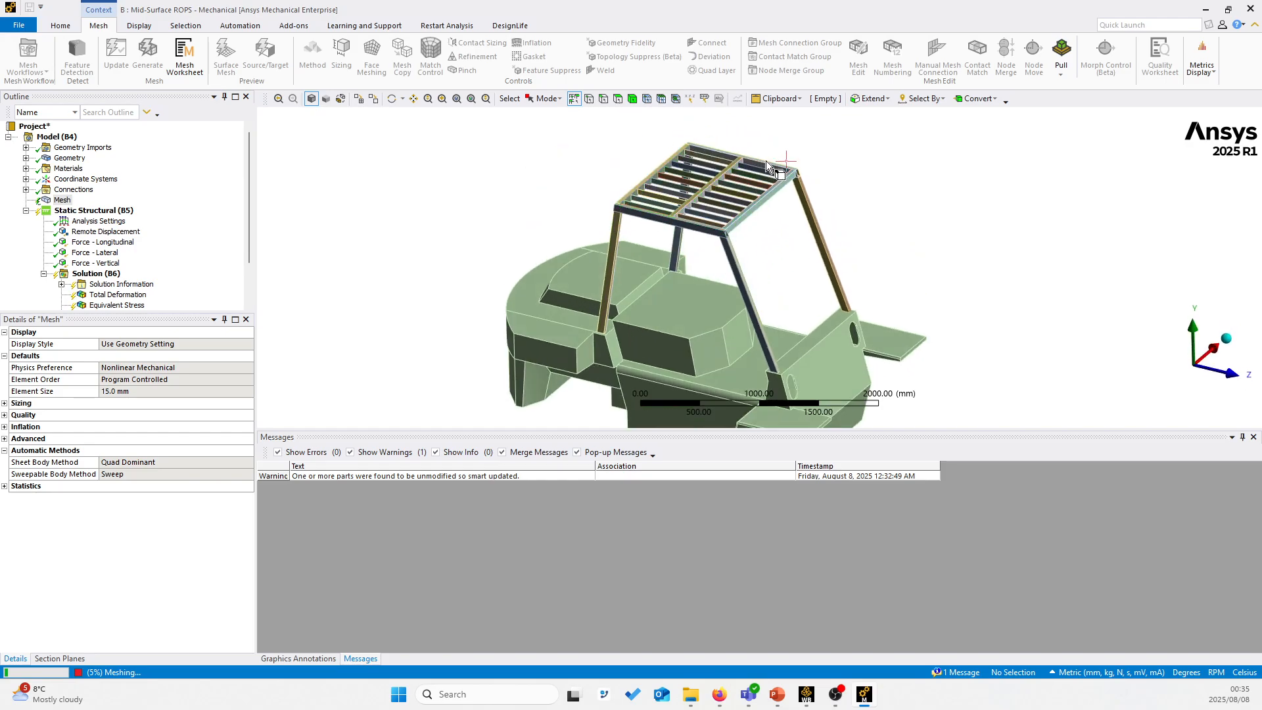
{"action": "left_click_drag", "start_coordinate": [817, 167], "coordinate": [752, 215]}
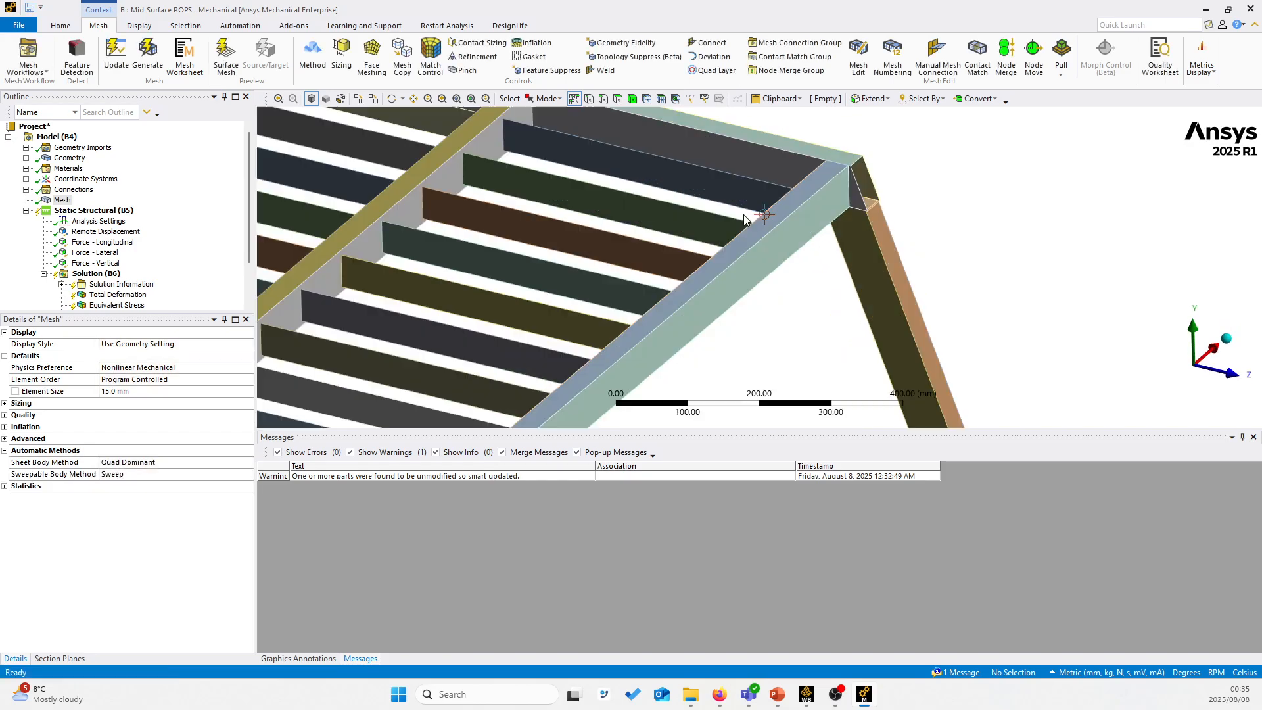
{"action": "scroll", "coordinate": [751, 214], "scroll_direction": "down", "scroll_amount": 8}
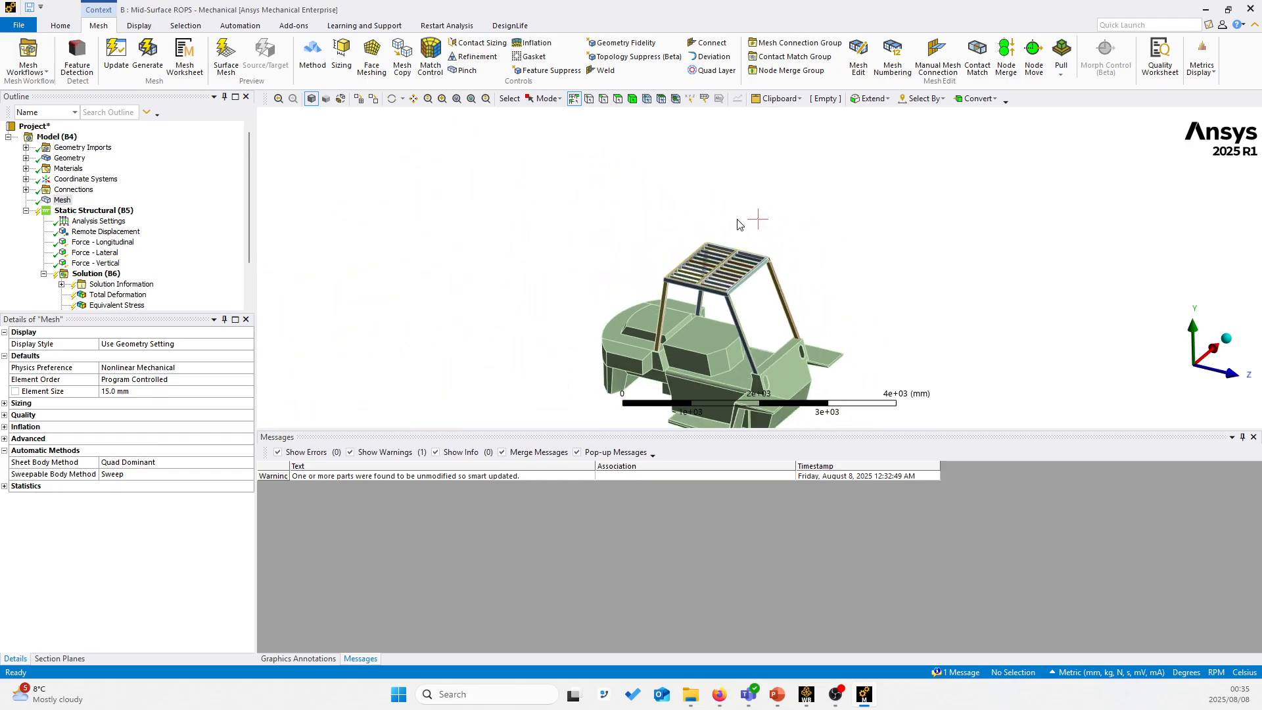
{"action": "right_click_drag", "start_coordinate": [674, 325], "coordinate": [645, 368]}
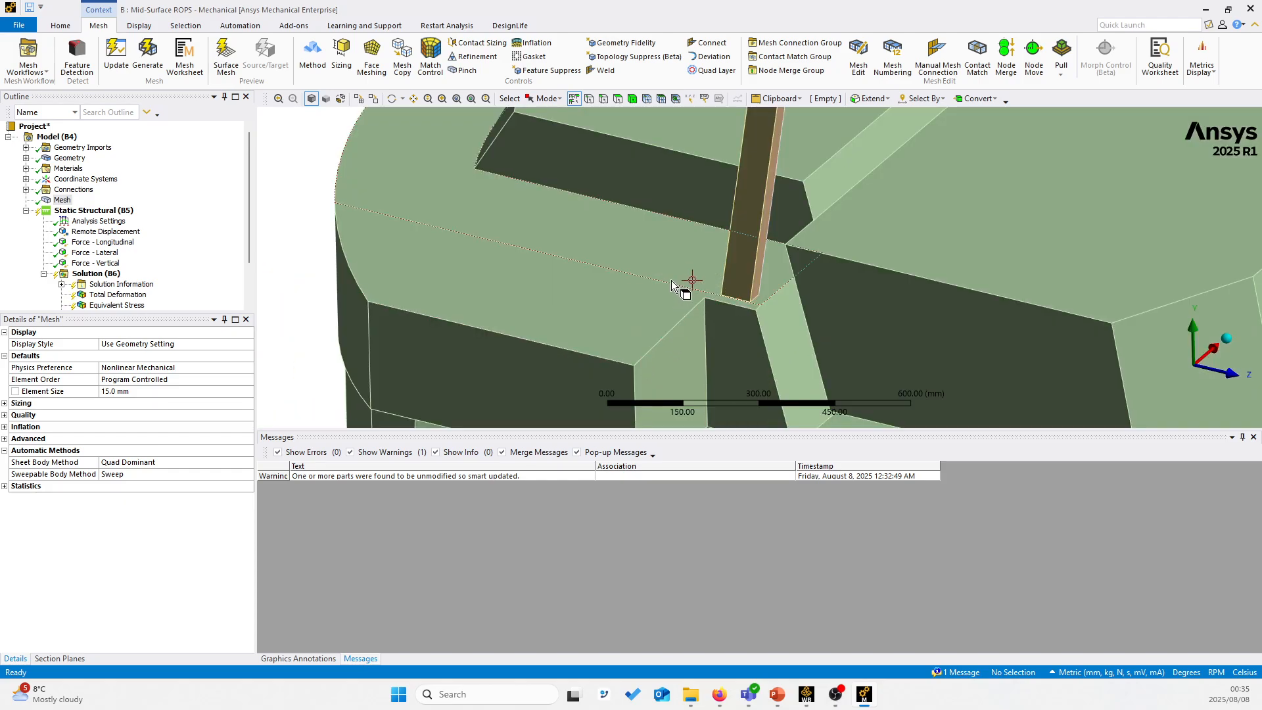
{"action": "scroll", "coordinate": [683, 270], "scroll_direction": "down", "scroll_amount": 8}
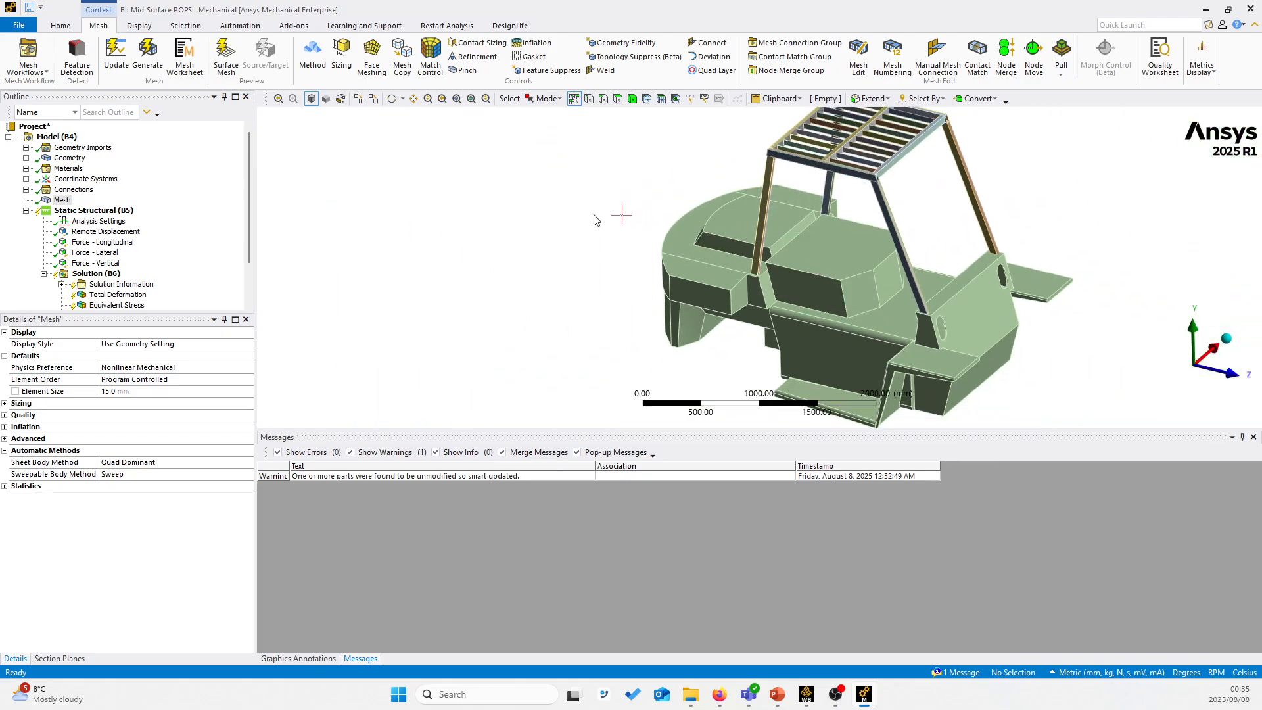
{"action": "left_click", "coordinate": [359, 99]}
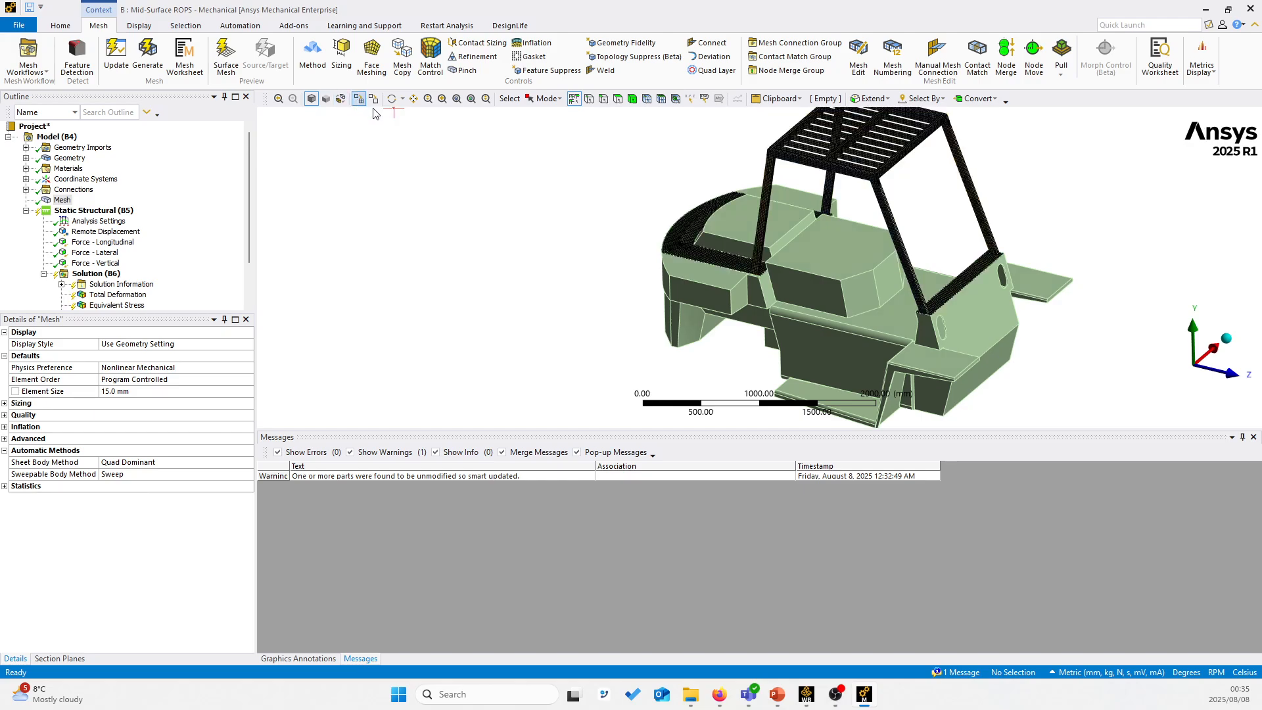
{"action": "scroll", "coordinate": [881, 166], "scroll_direction": "up", "scroll_amount": 6}
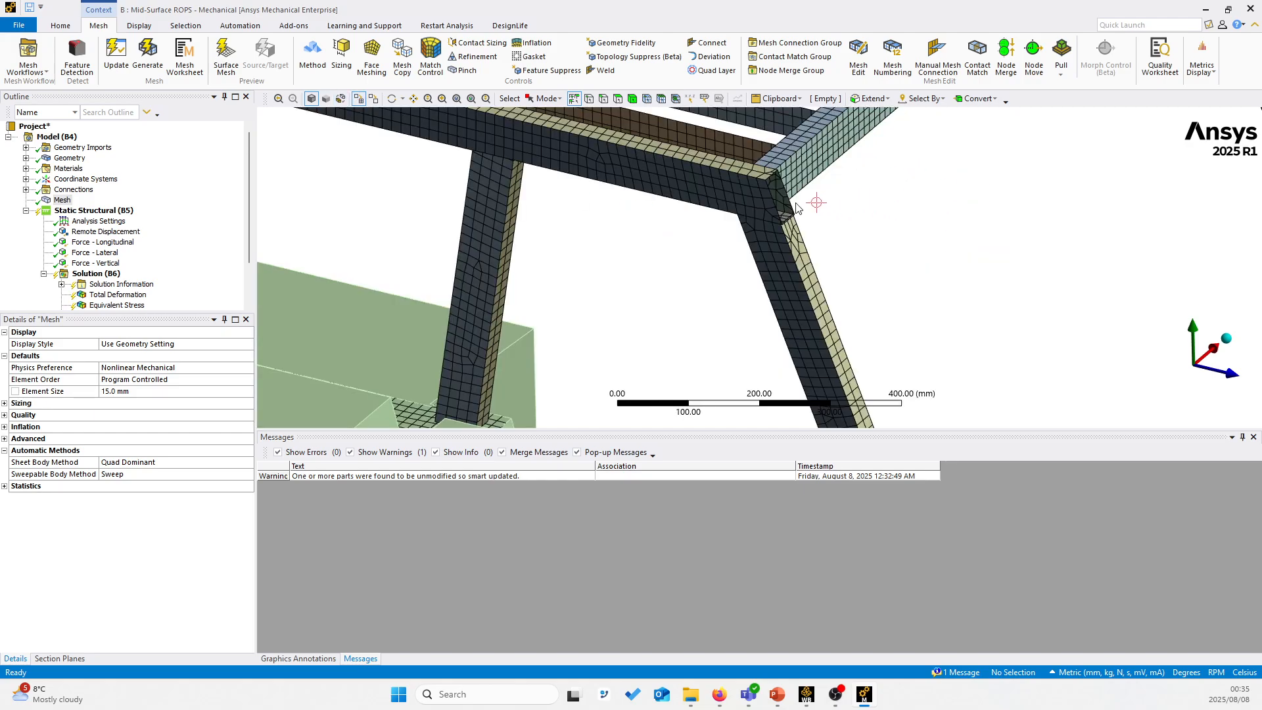
{"action": "scroll", "coordinate": [770, 199], "scroll_direction": "down", "scroll_amount": 2}
{"action": "middle_click_drag", "start_coordinate": [671, 215], "coordinate": [678, 223]}
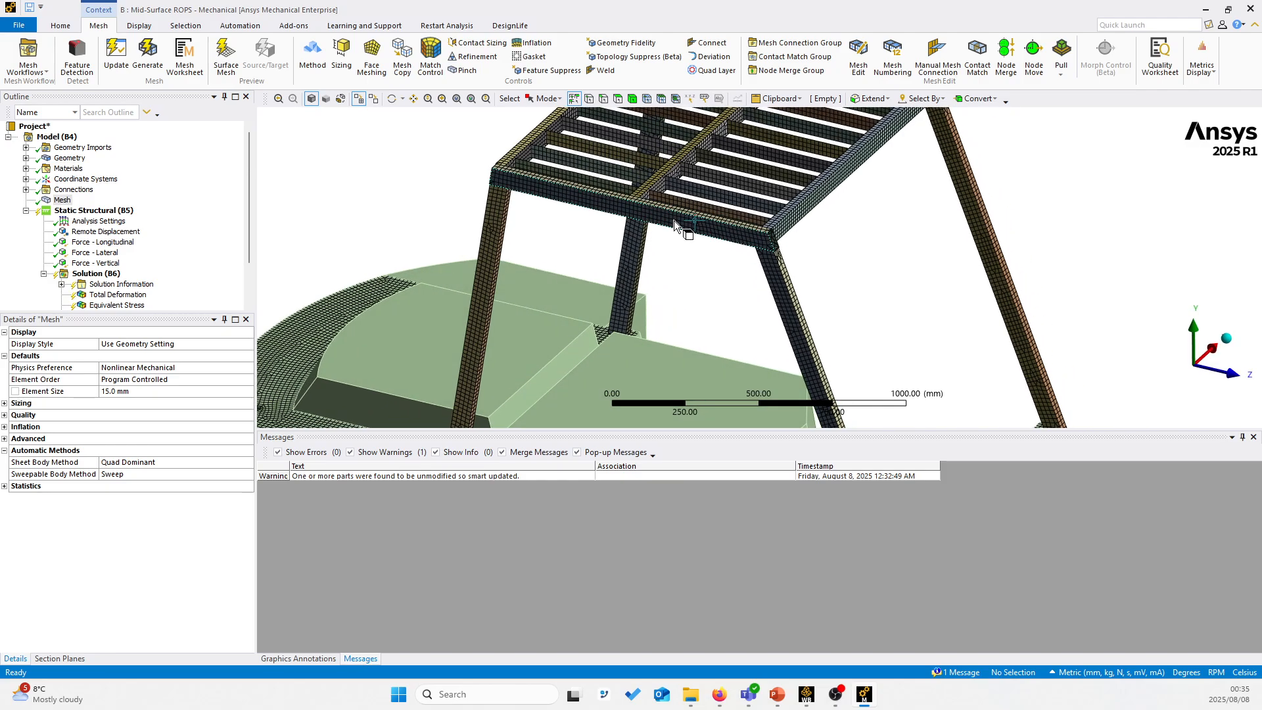
{"action": "mouse_move", "coordinate": [539, 176]}
{"action": "middle_mouse_down"}
{"action": "mouse_move", "coordinate": [530, 185]}
{"action": "mouse_move", "coordinate": [553, 187]}
{"action": "mouse_move", "coordinate": [536, 159]}
{"action": "middle_mouse_up"}
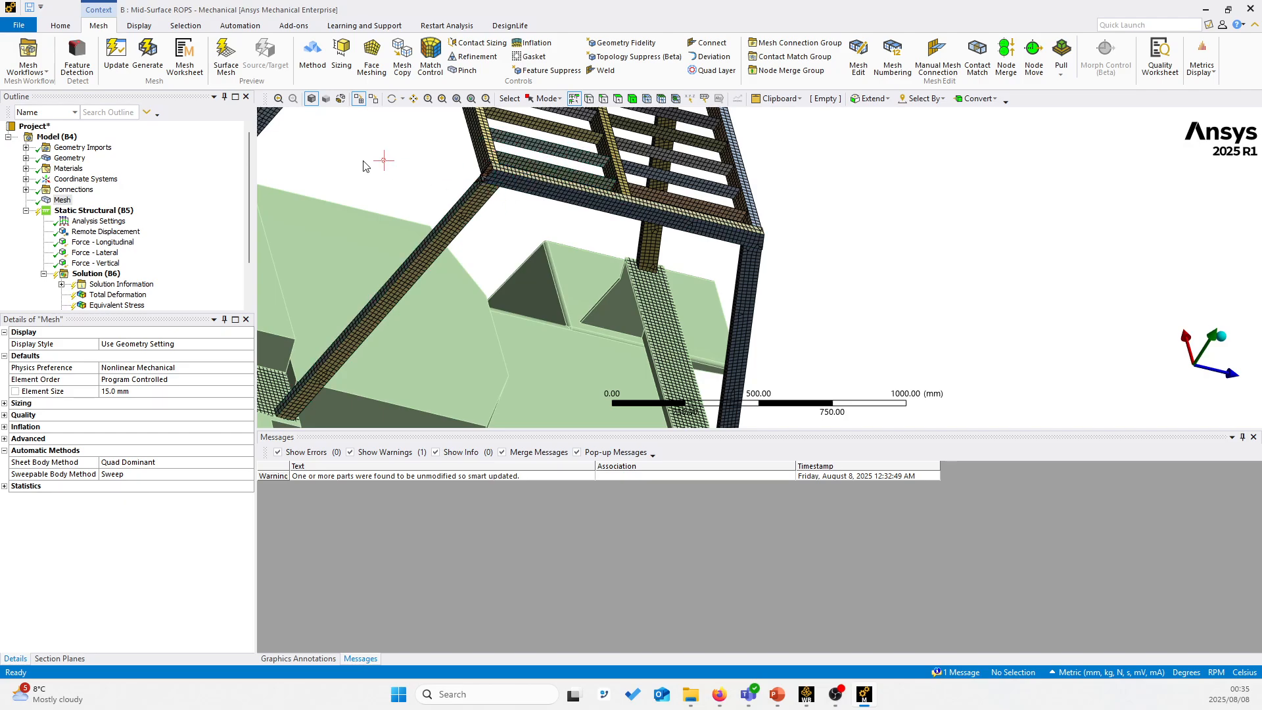
{"action": "middle_click_drag", "start_coordinate": [660, 181], "coordinate": [606, 170]}
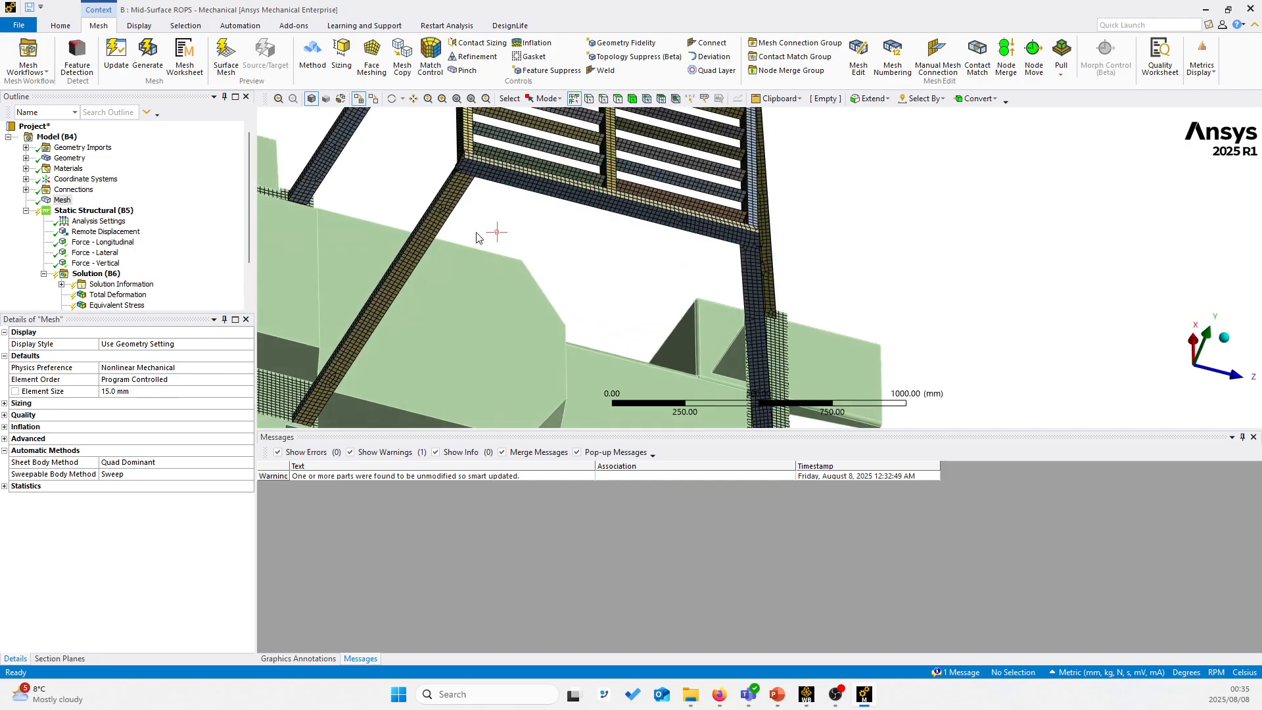
{"action": "middle_click_drag", "start_coordinate": [565, 245], "coordinate": [454, 176]}
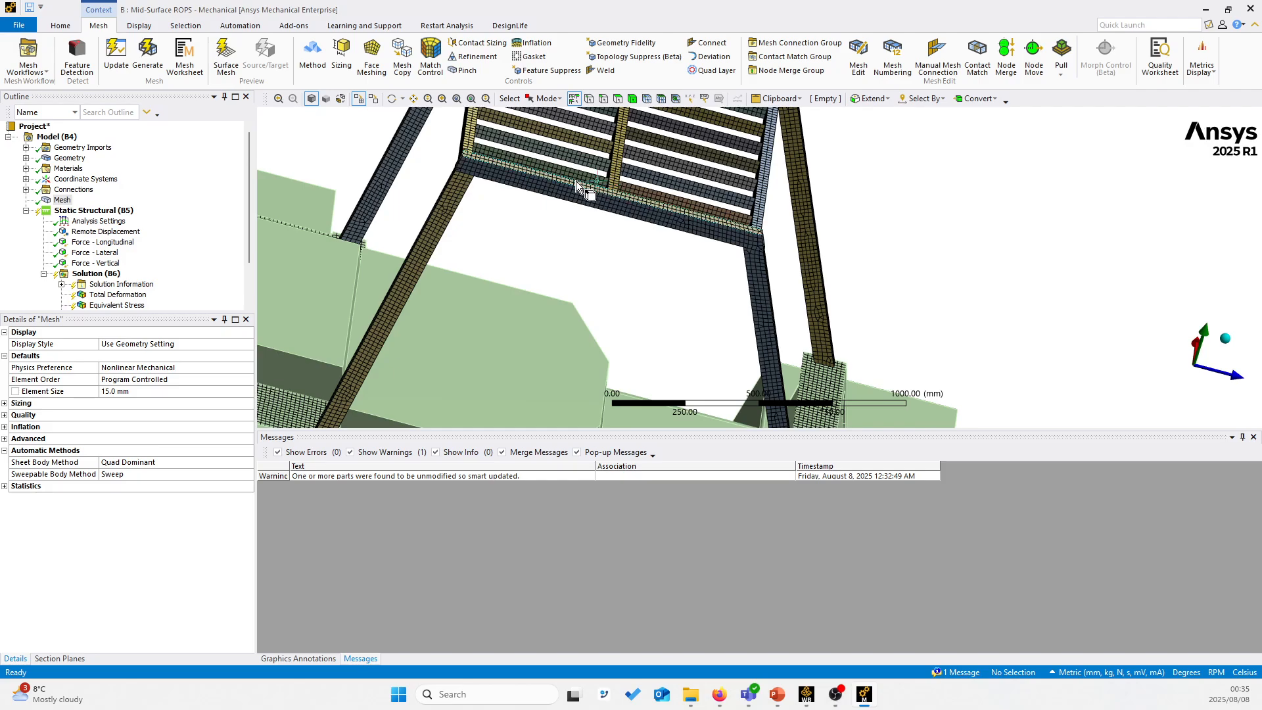
Step: Review the static structural environment's overall loads and supports, and its analysis settings for load steps and substeps
{"action": "left_click", "coordinate": [112, 211]}
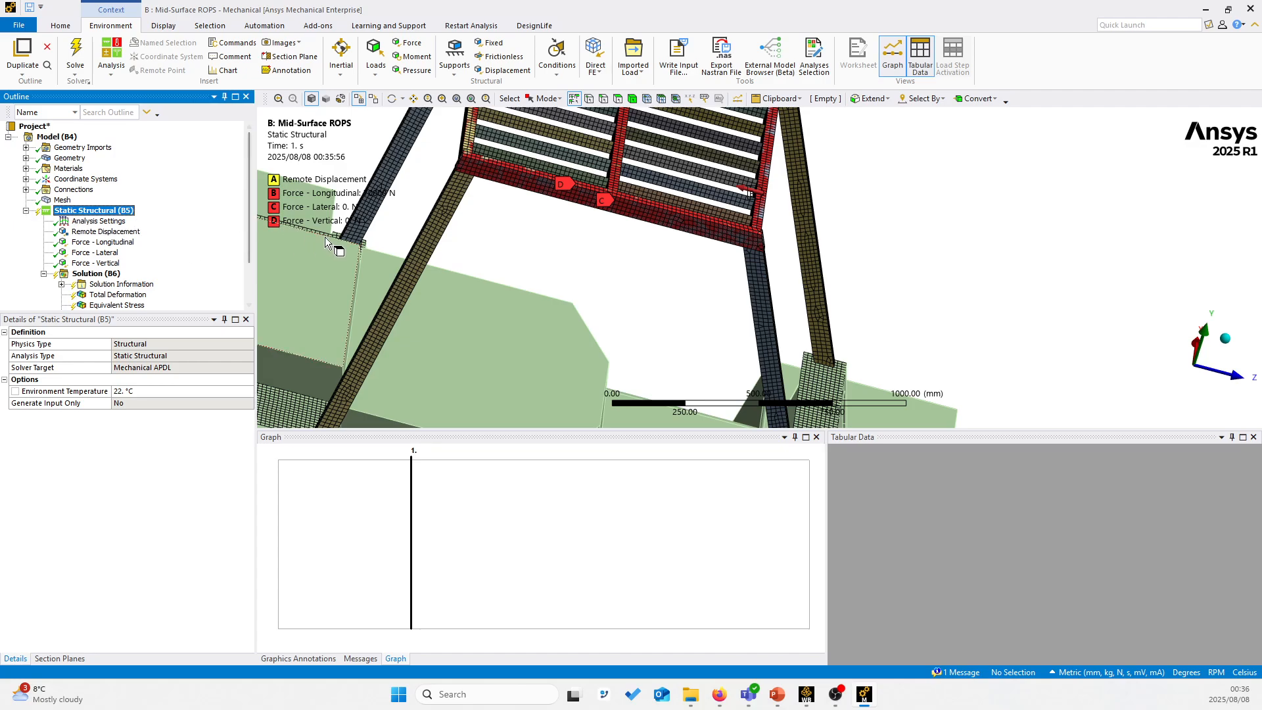
{"action": "scroll", "coordinate": [682, 285], "scroll_direction": "down", "scroll_amount": 5}
{"action": "middle_click_drag", "start_coordinate": [673, 254], "coordinate": [709, 255]}
{"action": "scroll", "coordinate": [630, 238], "scroll_direction": "down", "scroll_amount": 2}
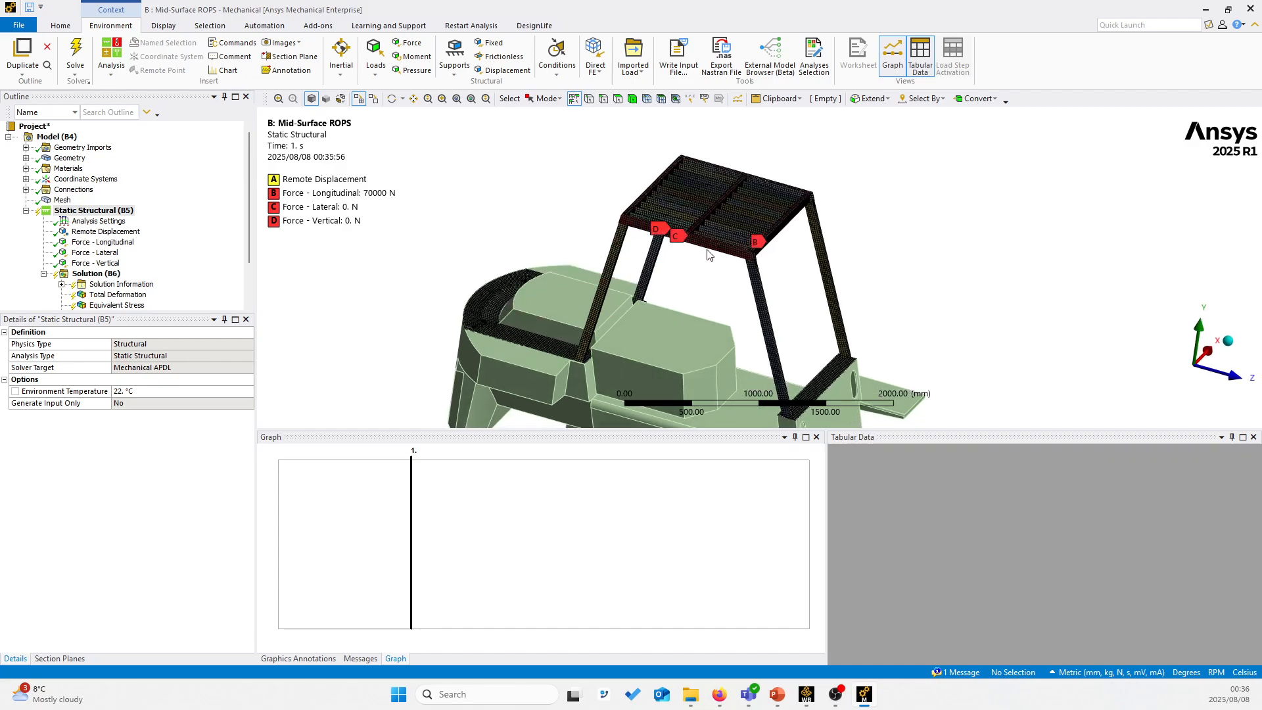
{"action": "middle_click_drag", "start_coordinate": [665, 248], "coordinate": [632, 276]}
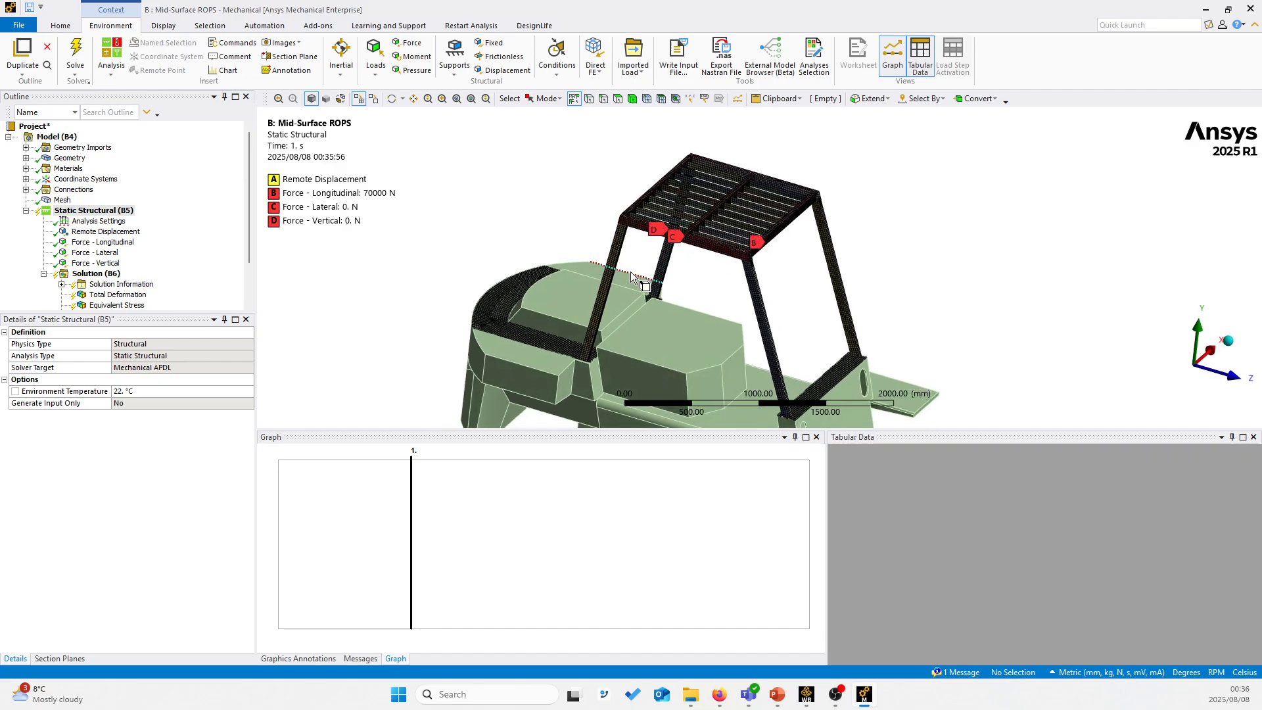
{"action": "left_click", "coordinate": [98, 223]}
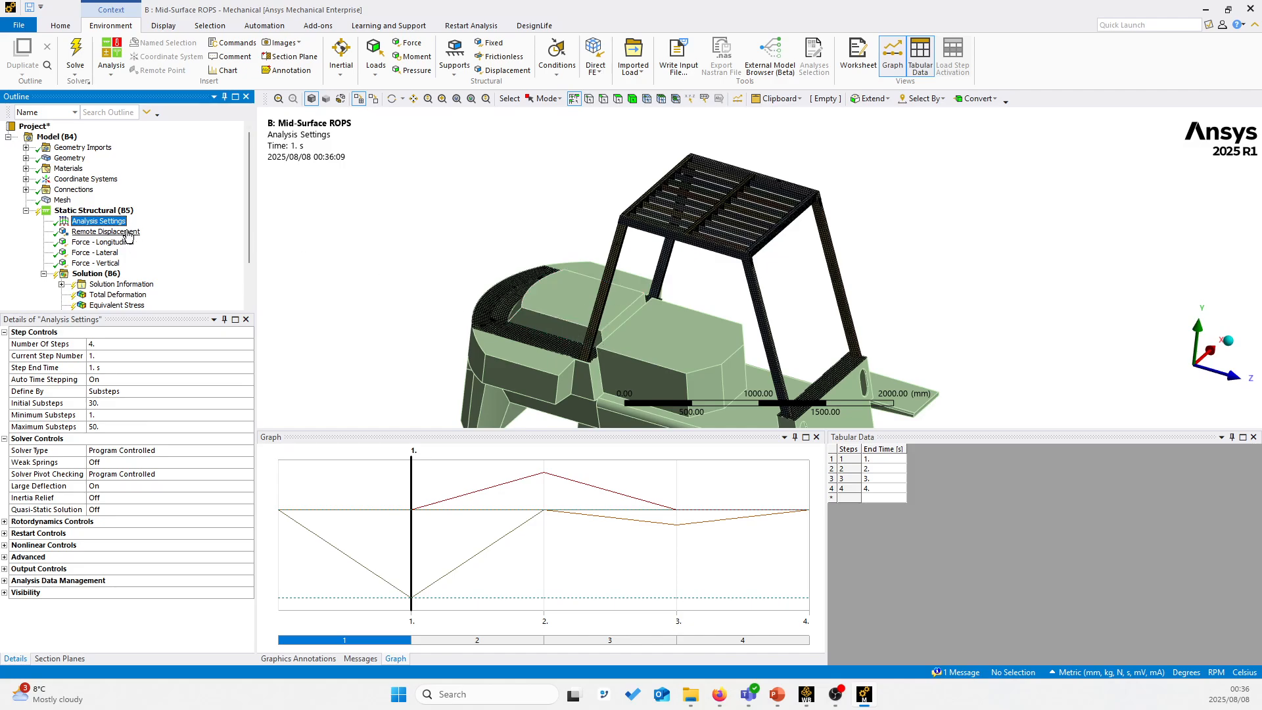
Step: Examine the remote displacement's components, rotations and scoped faces on the underside of the vehicle body
{"action": "left_click", "coordinate": [106, 232]}
{"action": "scroll", "coordinate": [806, 315], "scroll_direction": "down", "scroll_amount": 5}
{"action": "middle_click_drag", "start_coordinate": [805, 316], "coordinate": [768, 188]}
{"action": "right_click_drag", "start_coordinate": [868, 302], "coordinate": [619, 357]}
{"action": "middle_click_drag", "start_coordinate": [733, 283], "coordinate": [763, 203]}
{"action": "scroll", "coordinate": [756, 267], "scroll_direction": "down", "scroll_amount": 2}
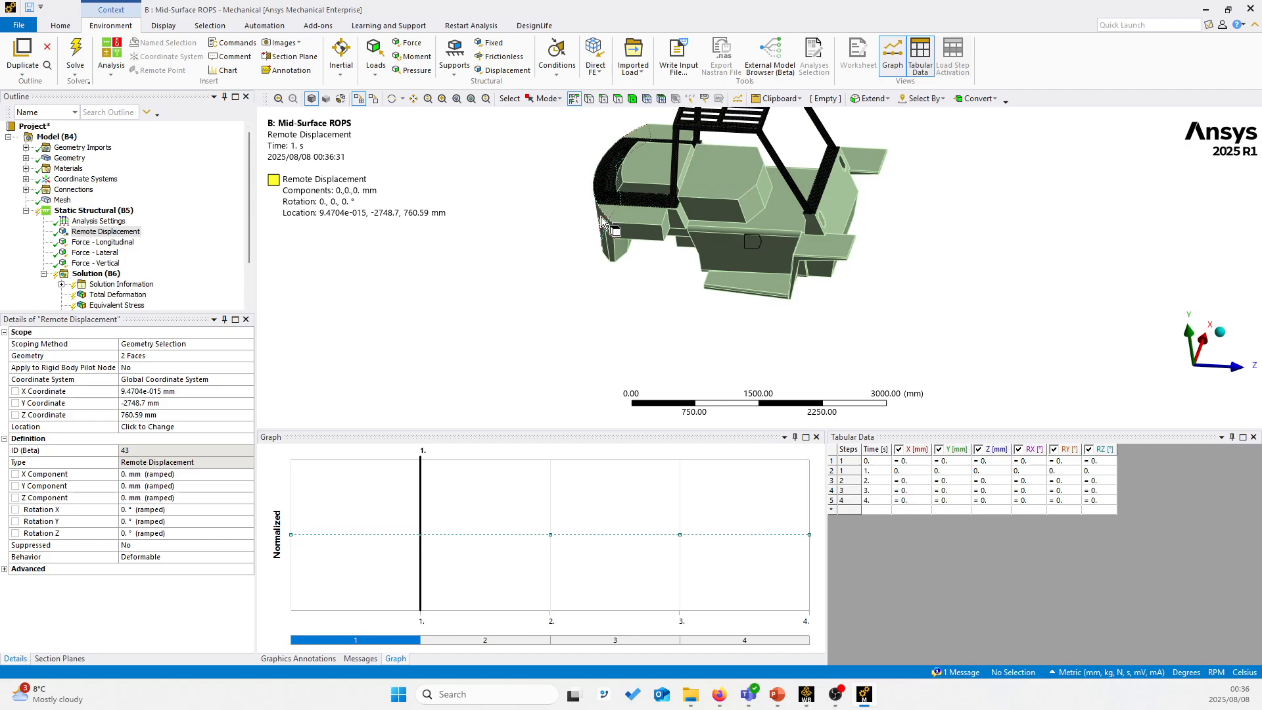
Step: Review the longitudinal force's tabular load and scoped roof-frame face, with the mesh display turned off
{"action": "left_click", "coordinate": [102, 242]}
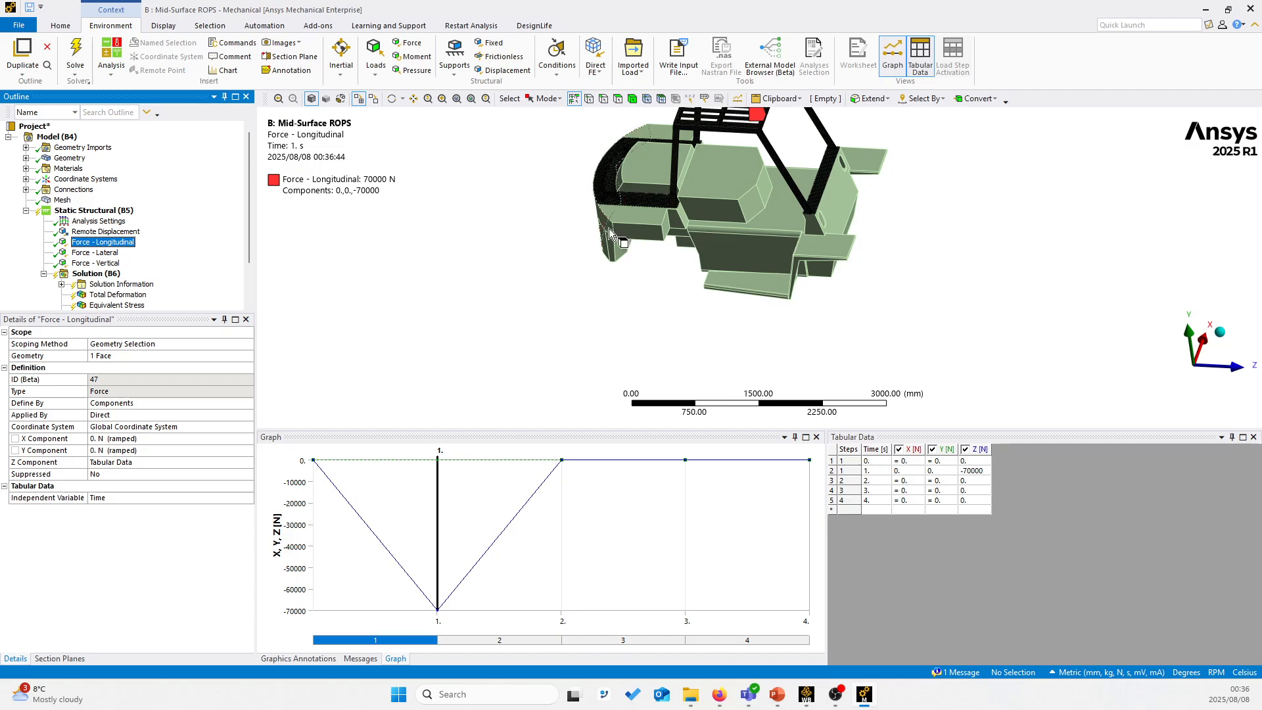
{"action": "scroll", "coordinate": [692, 191], "scroll_direction": "down", "scroll_amount": 4}
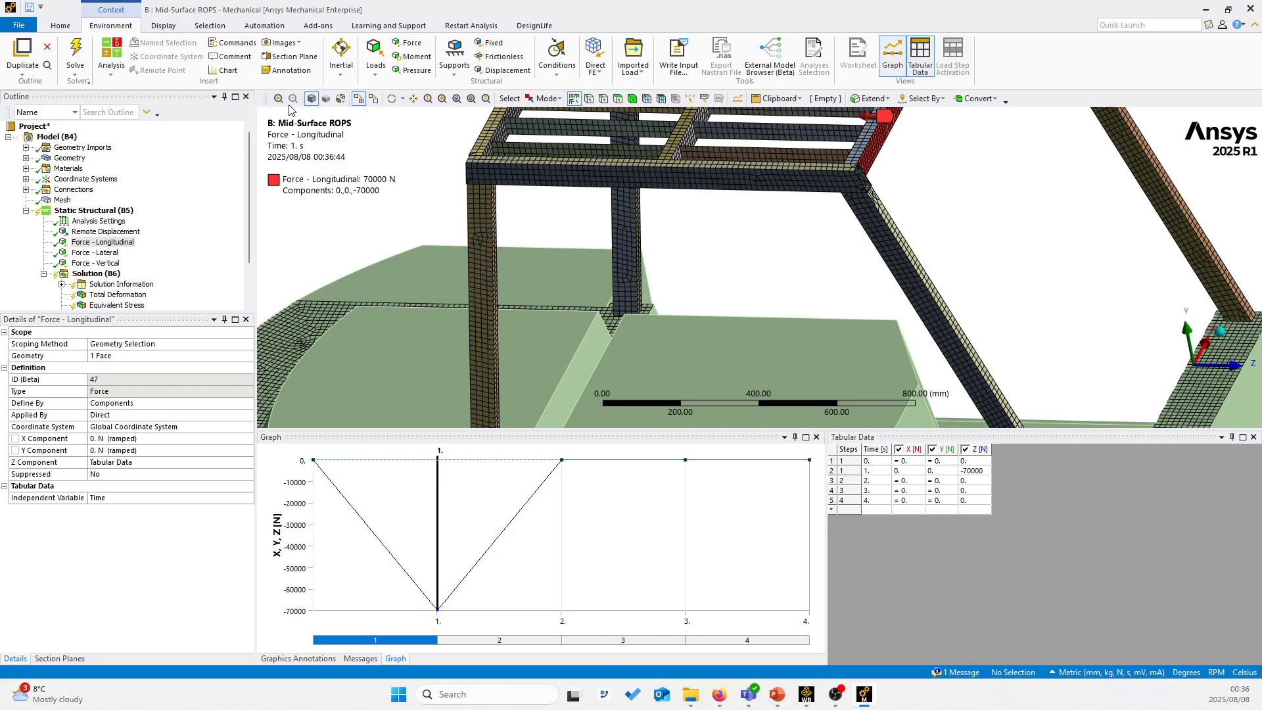
{"action": "left_click", "coordinate": [359, 100]}
{"action": "middle_click_drag", "start_coordinate": [883, 157], "coordinate": [870, 159]}
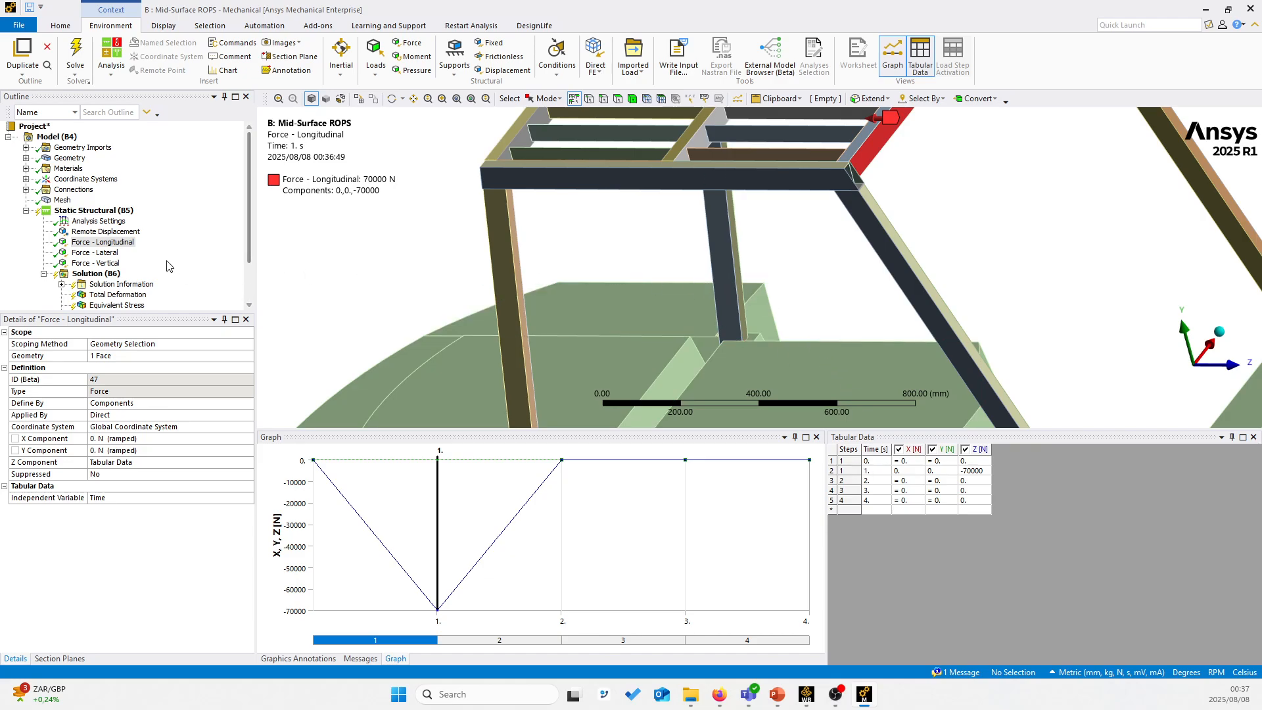
Step: Review the tabular loads and scoped roof-frame faces of the lateral and vertical forces
{"action": "left_click", "coordinate": [107, 253]}
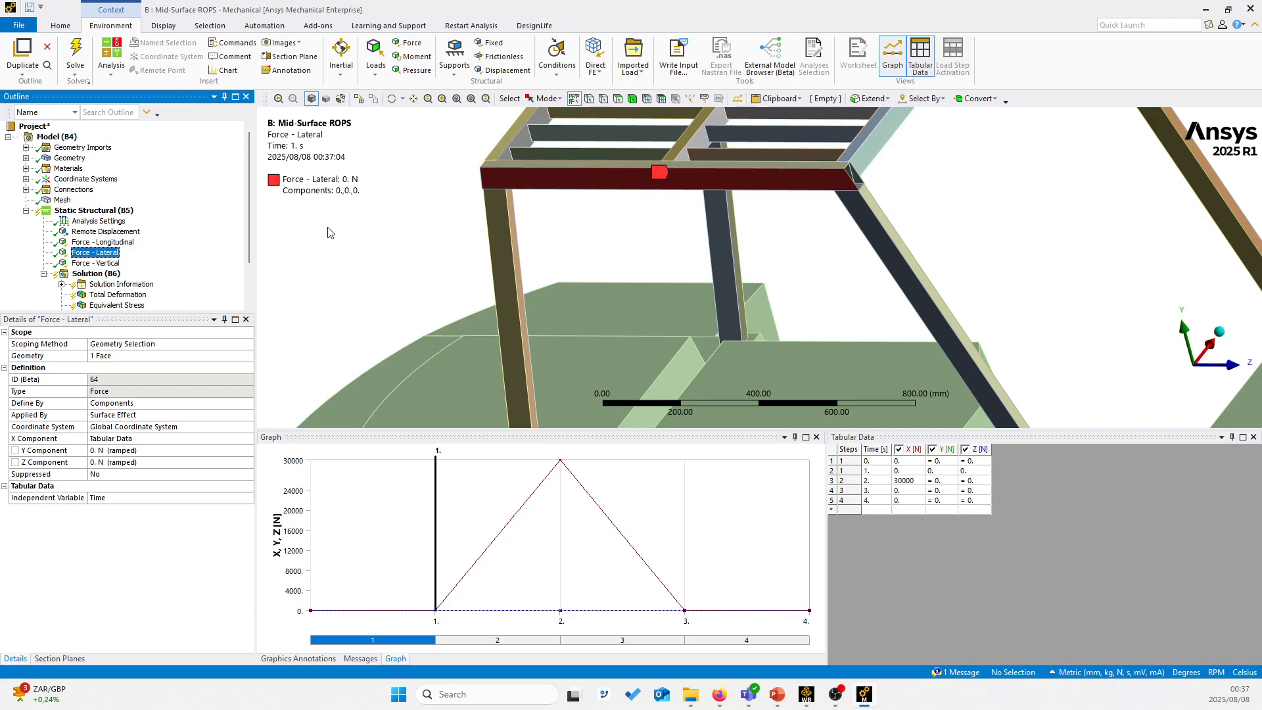
{"action": "left_click", "coordinate": [110, 263]}
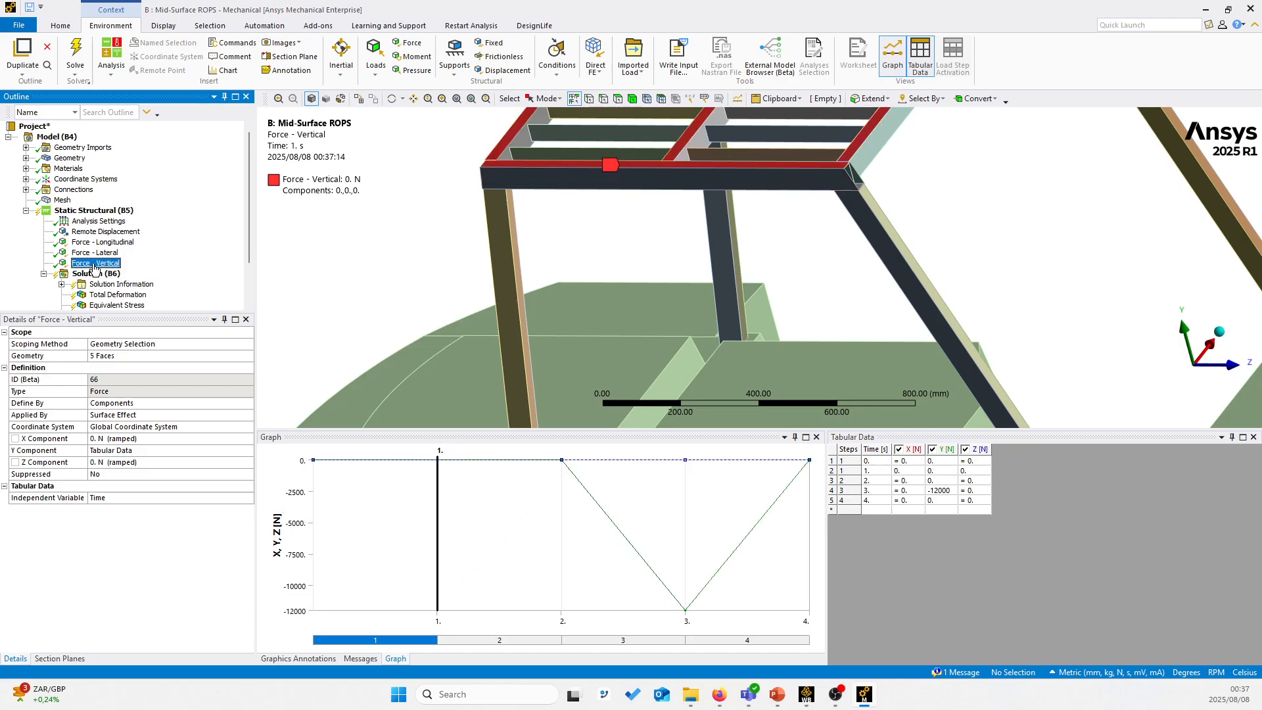
{"action": "scroll", "coordinate": [874, 154], "scroll_direction": "down", "scroll_amount": 5}
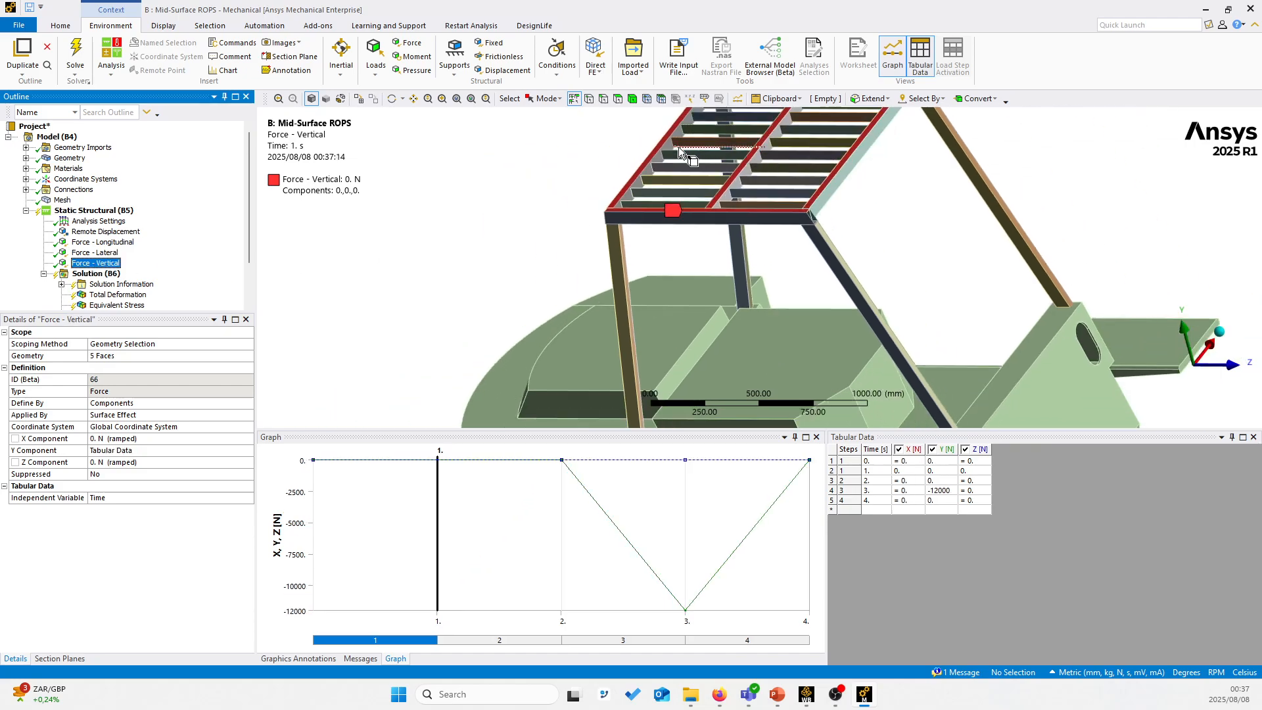
{"action": "scroll", "coordinate": [802, 200], "scroll_direction": "down", "scroll_amount": 5}
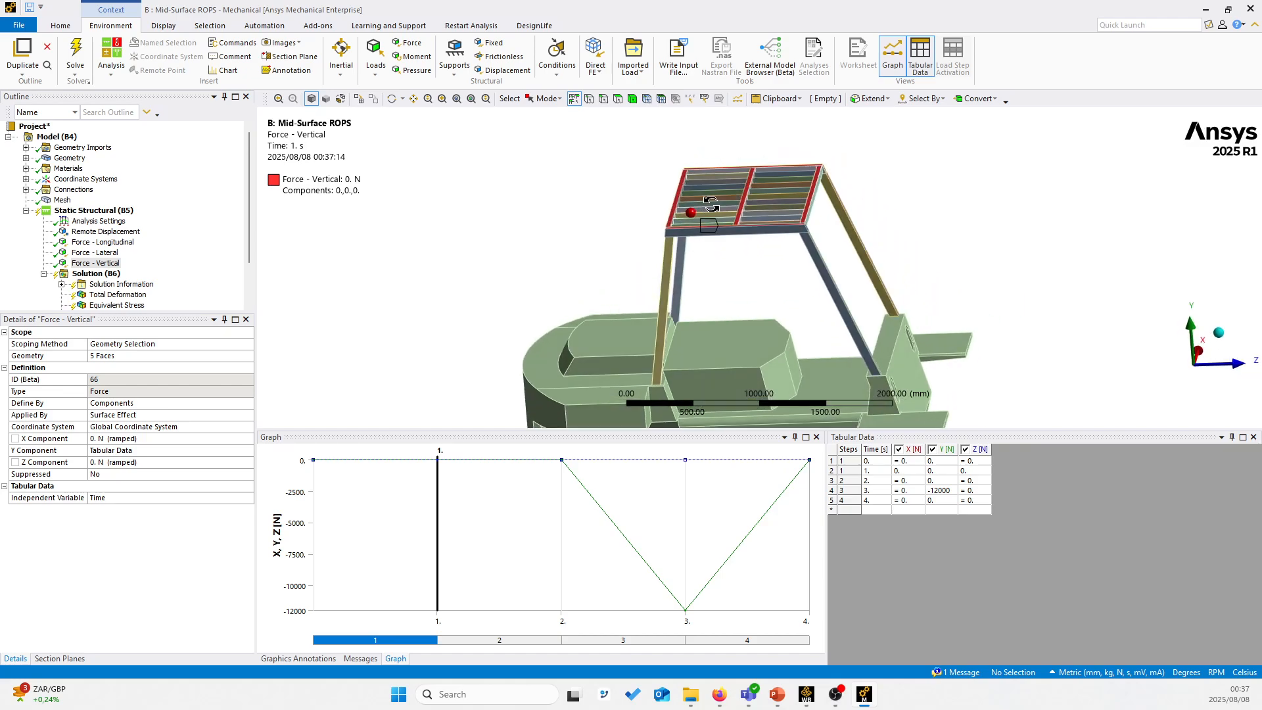
Step: Recheck the analysis settings and solve the static structural analysis
{"action": "left_click", "coordinate": [92, 210]}
{"action": "left_click", "coordinate": [99, 221]}
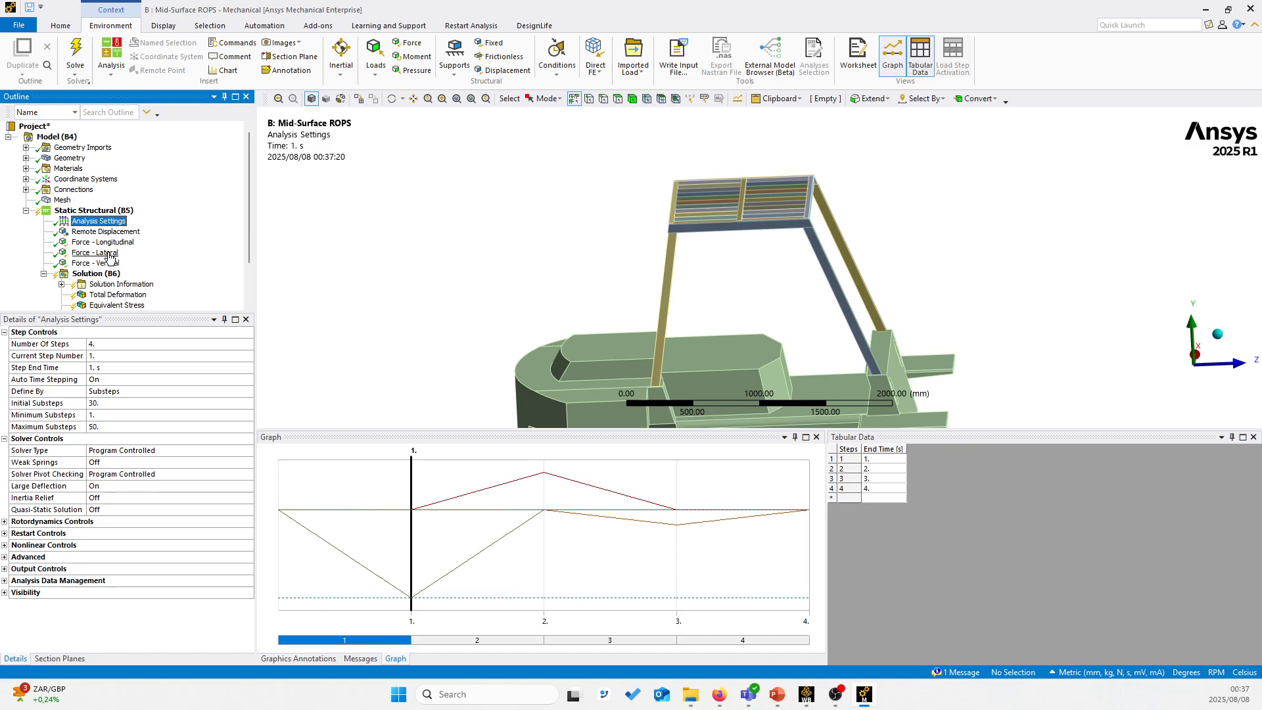
{"action": "right_click", "coordinate": [110, 212]}
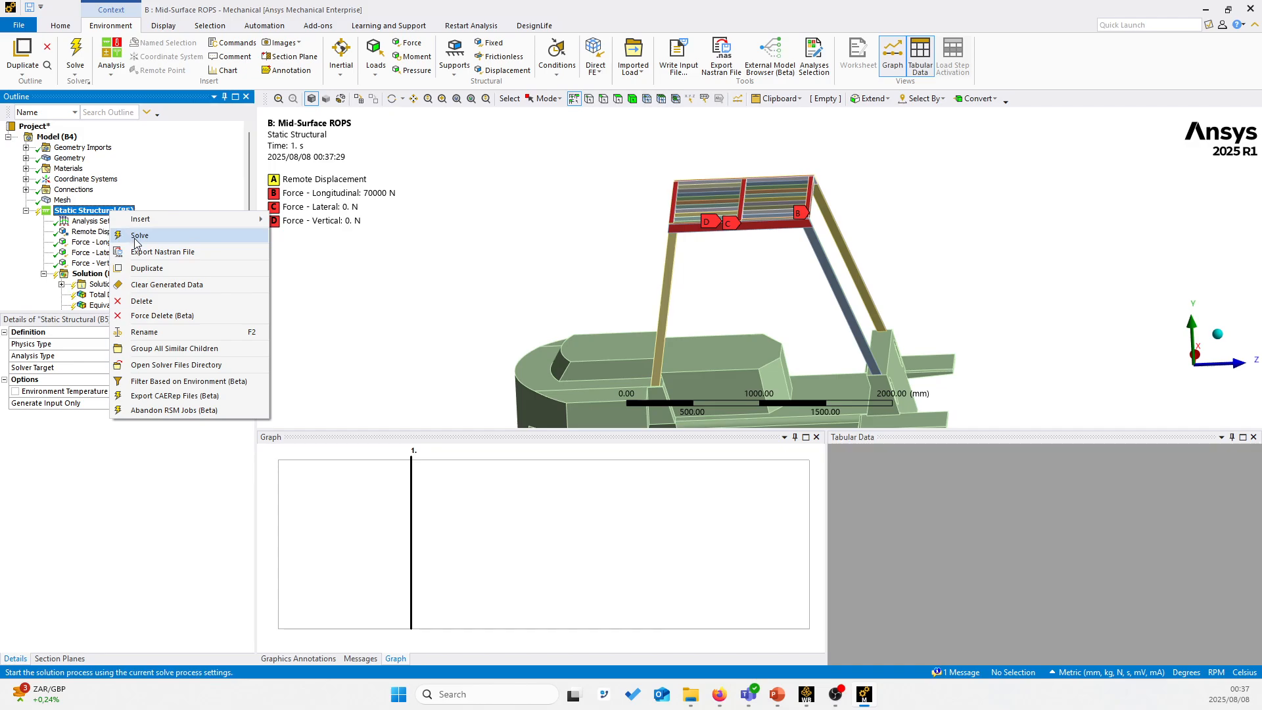
{"action": "left_click", "coordinate": [138, 237]}
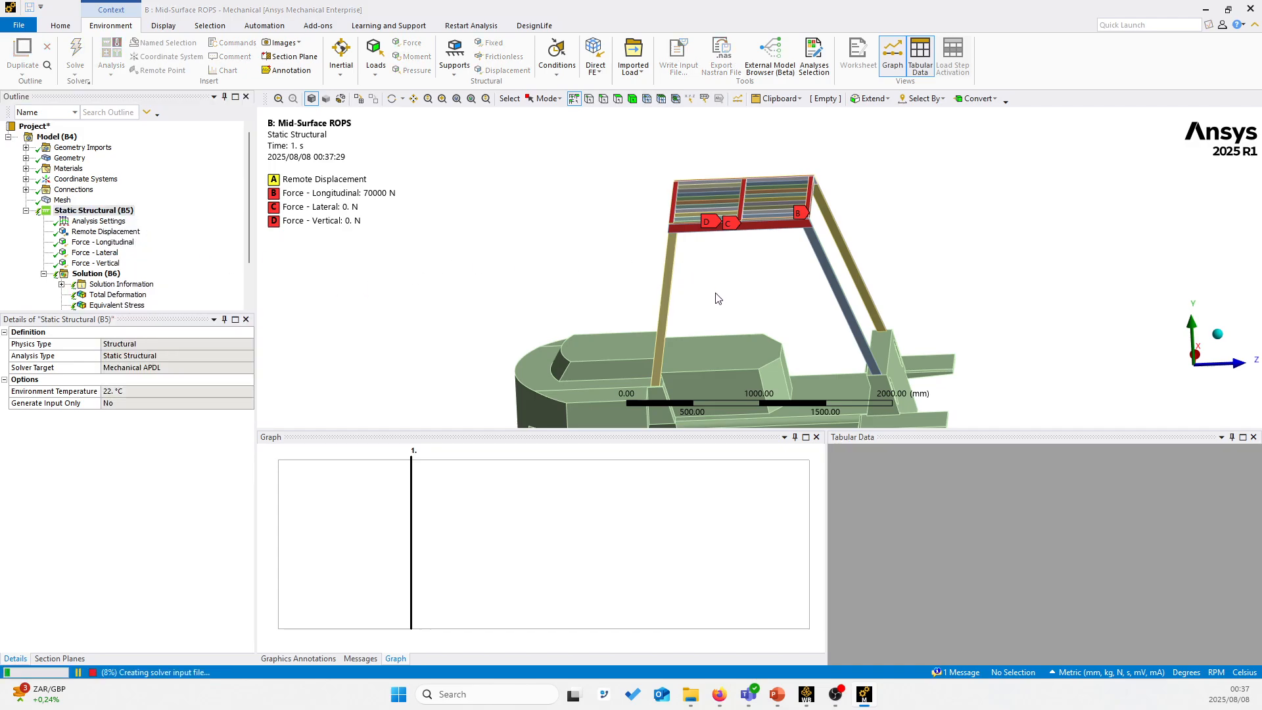
Step: Monitor the force convergence plot during the solve and check which result plot trackers can be added under Solution Information
{"action": "middle_click_drag", "start_coordinate": [717, 297], "coordinate": [685, 301]}
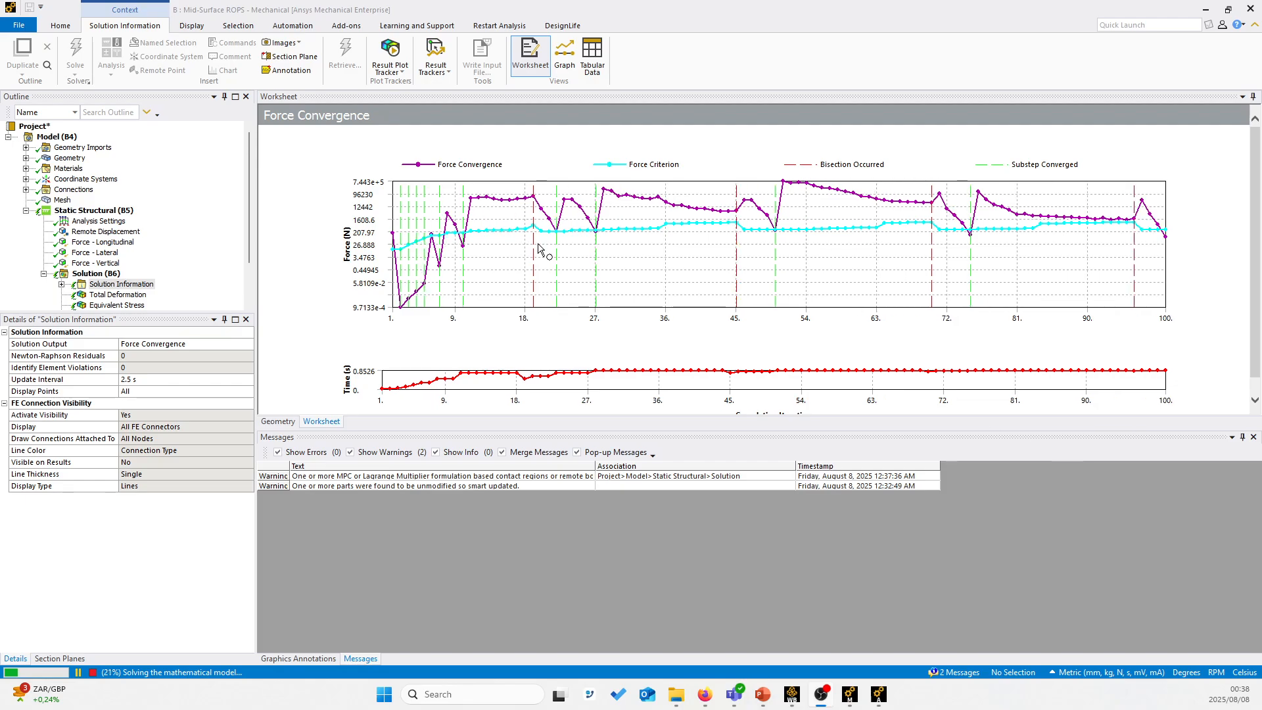
{"action": "left_click", "coordinate": [123, 285]}
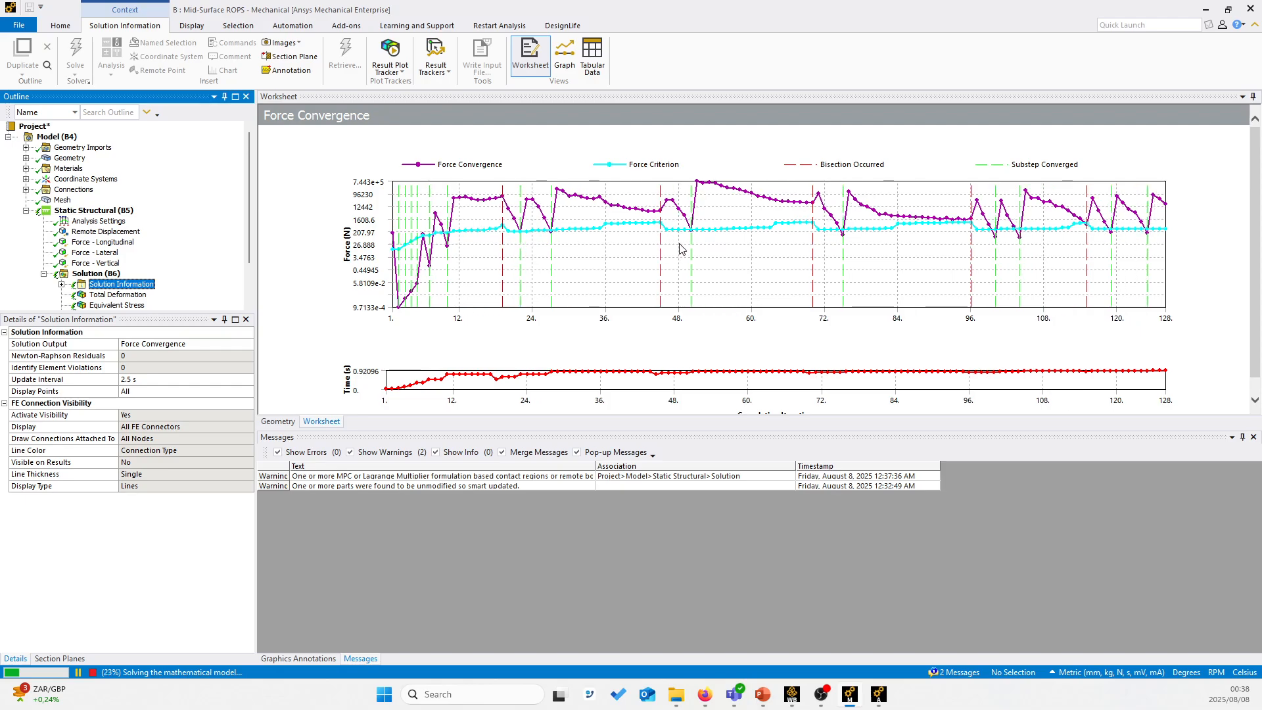
{"action": "left_click", "coordinate": [62, 284]}
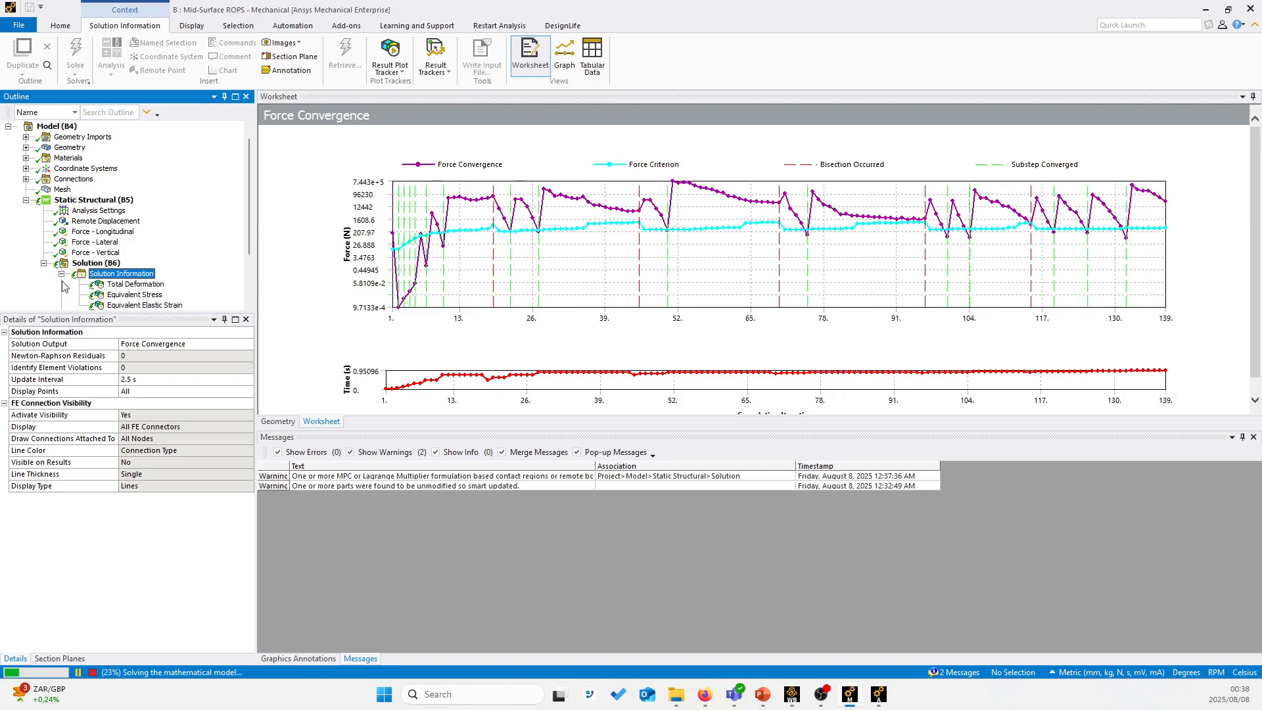
{"action": "left_click", "coordinate": [120, 288]}
{"action": "right_click", "coordinate": [123, 287]}
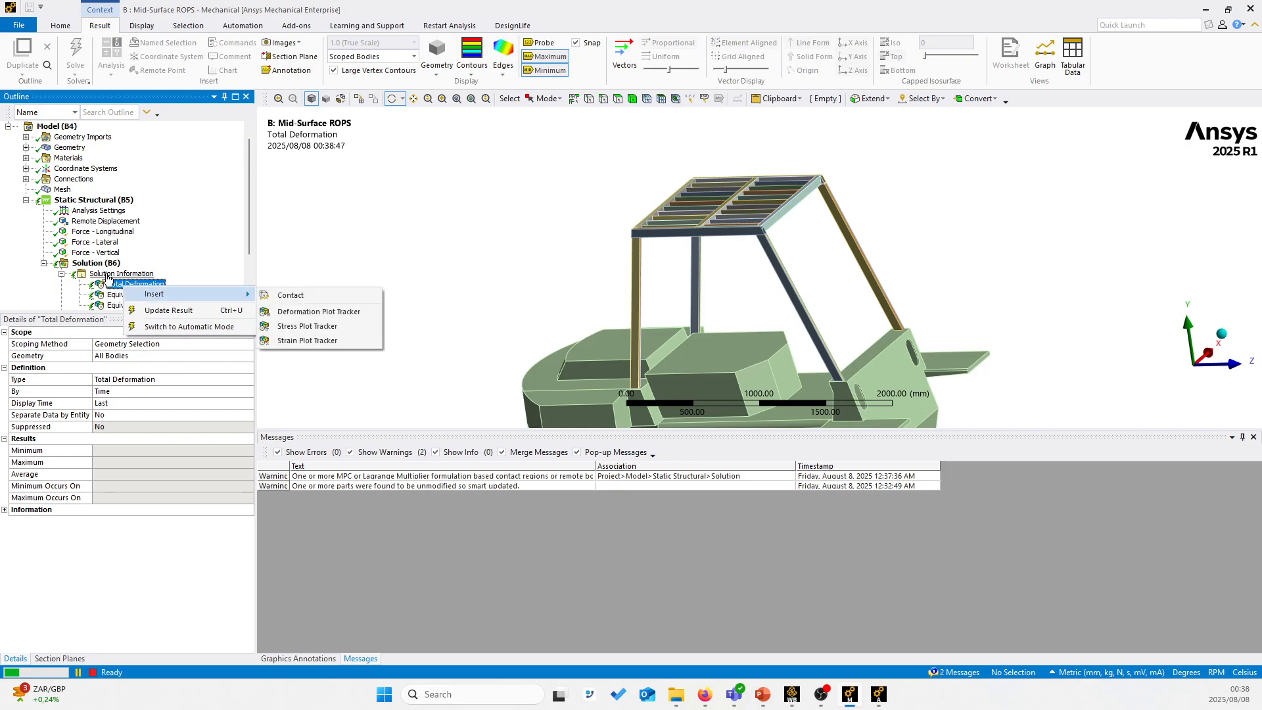
{"action": "left_click", "coordinate": [108, 275]}
{"action": "right_click", "coordinate": [112, 272]}
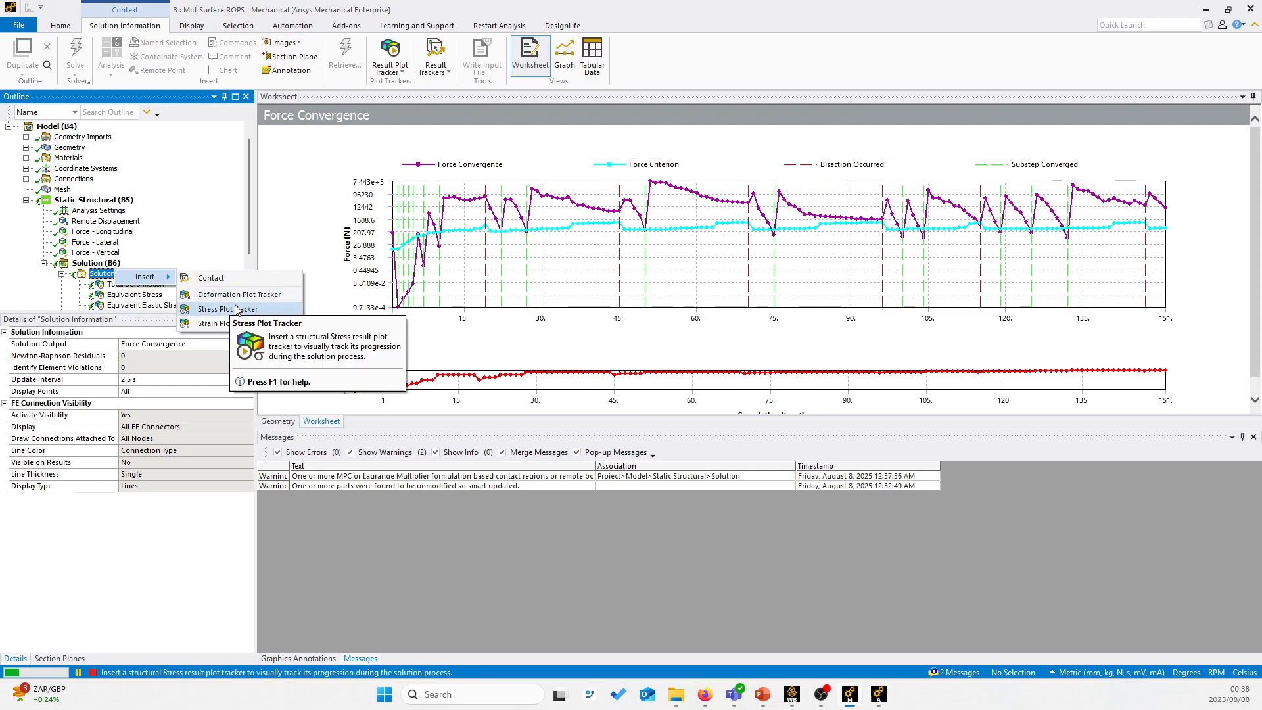
Step: Update the Total Deformation plot tracker while the solution is still running
{"action": "left_click", "coordinate": [96, 294]}
{"action": "left_click", "coordinate": [128, 285]}
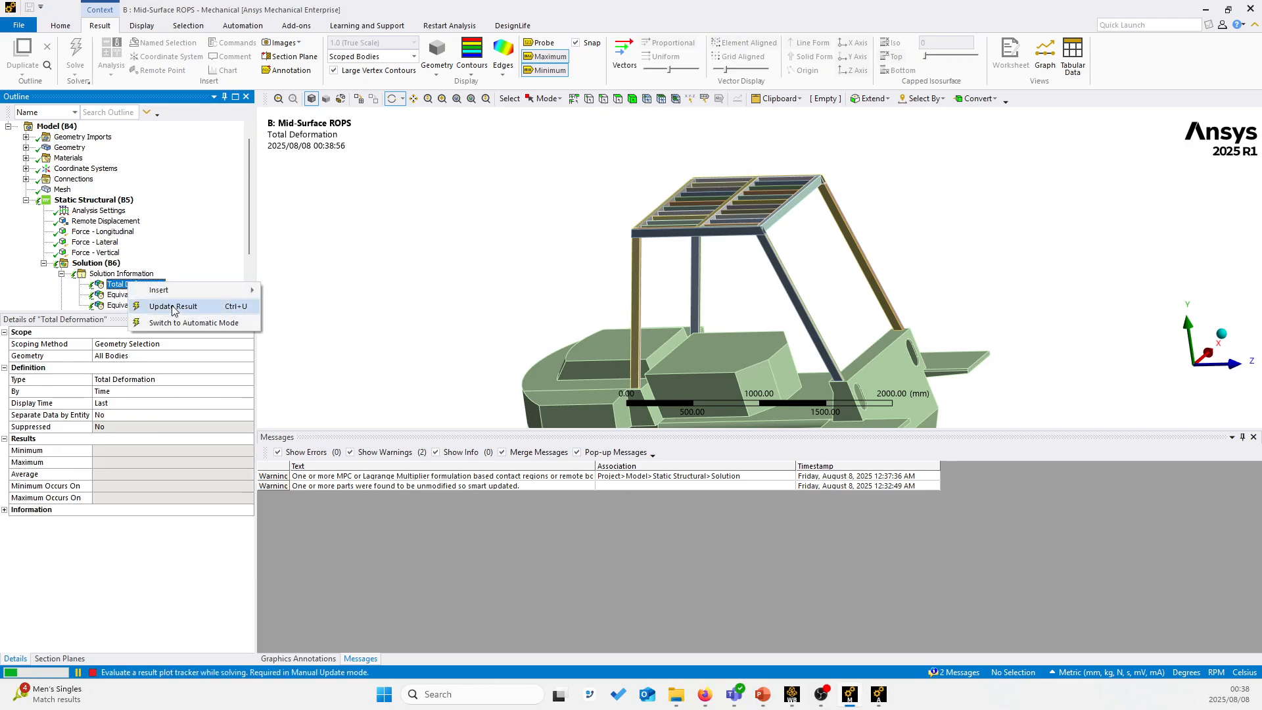
{"action": "left_click", "coordinate": [236, 306]}
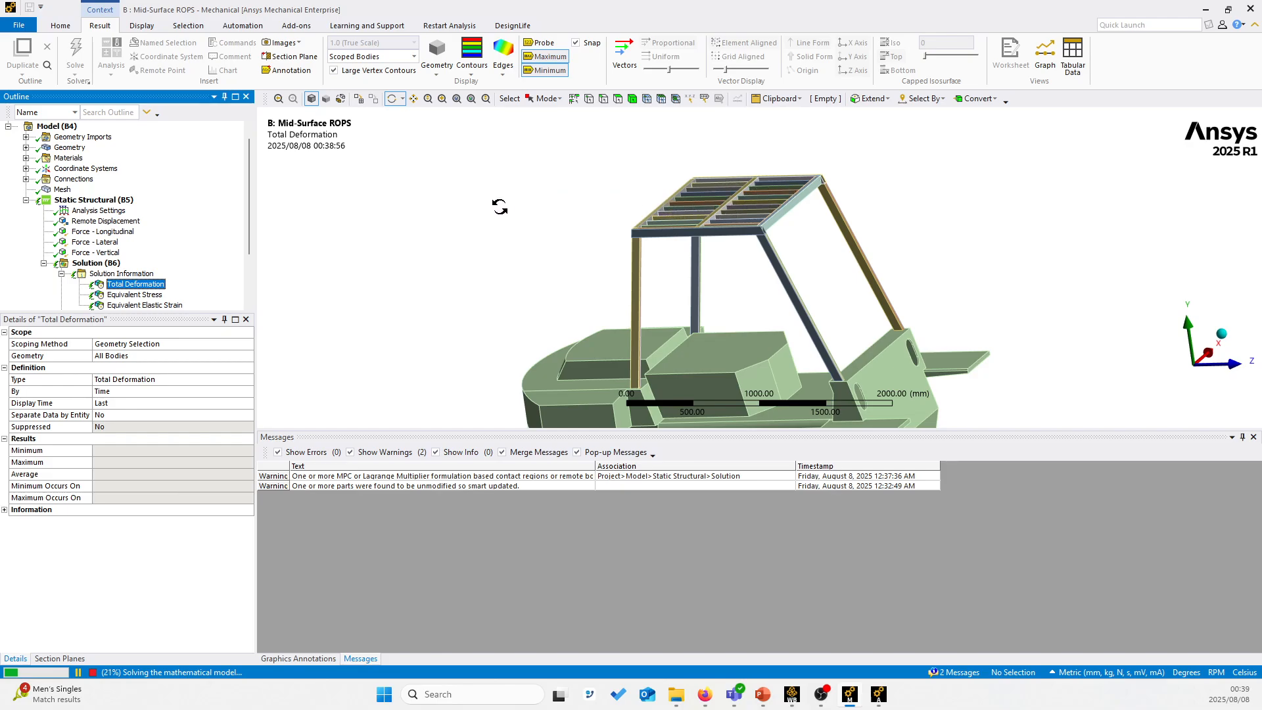
{"action": "middle_click_drag", "start_coordinate": [590, 195], "coordinate": [634, 185]}
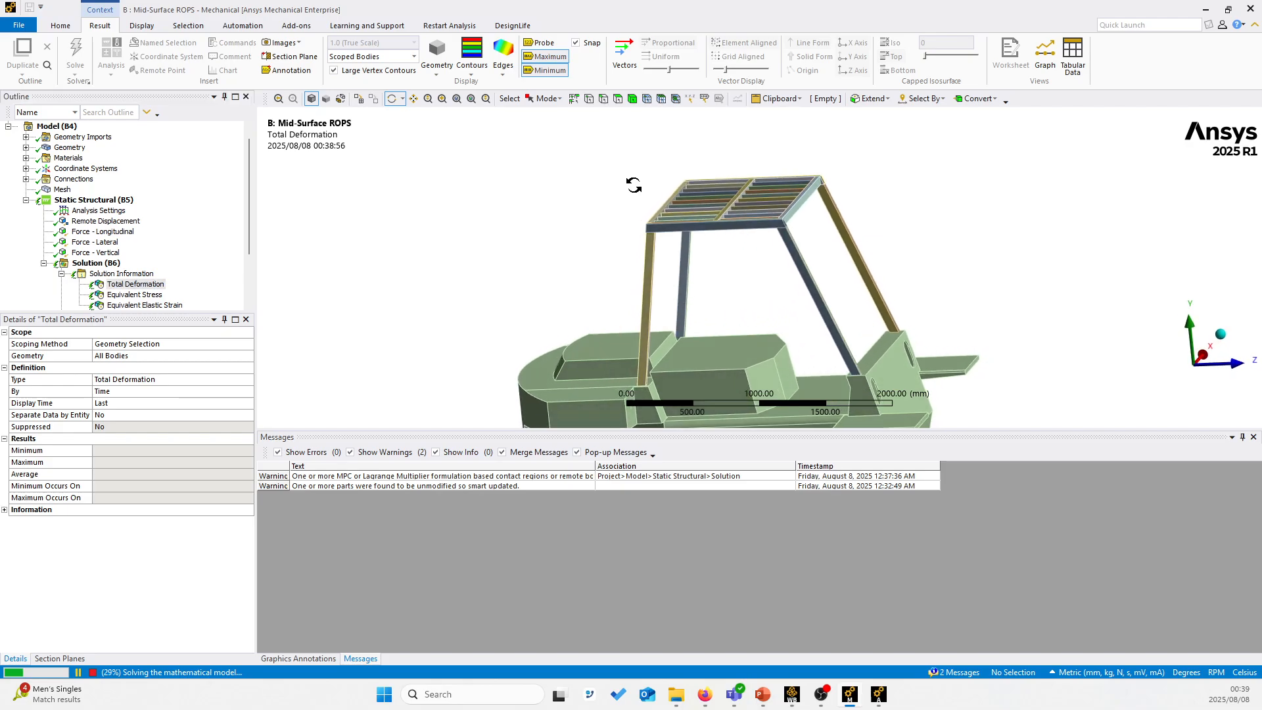
{"action": "left_click", "coordinate": [158, 286]}
{"action": "right_click", "coordinate": [158, 287]}
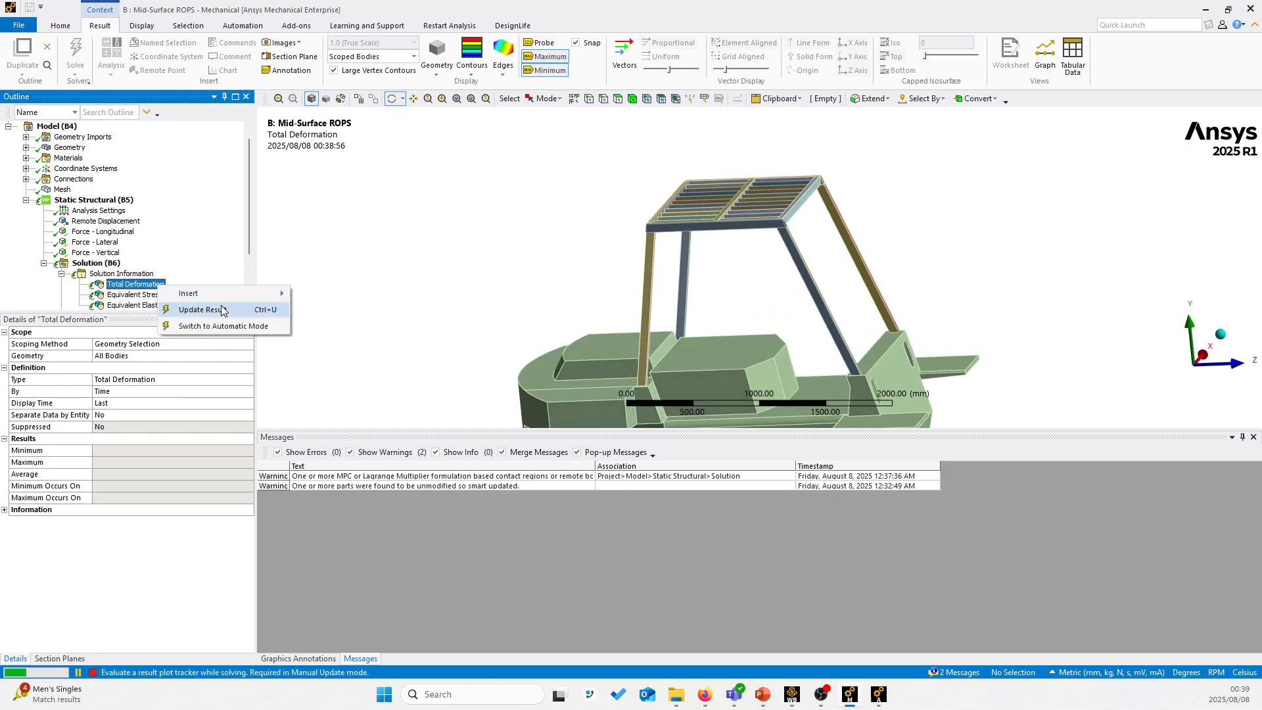
{"action": "left_click", "coordinate": [221, 307]}
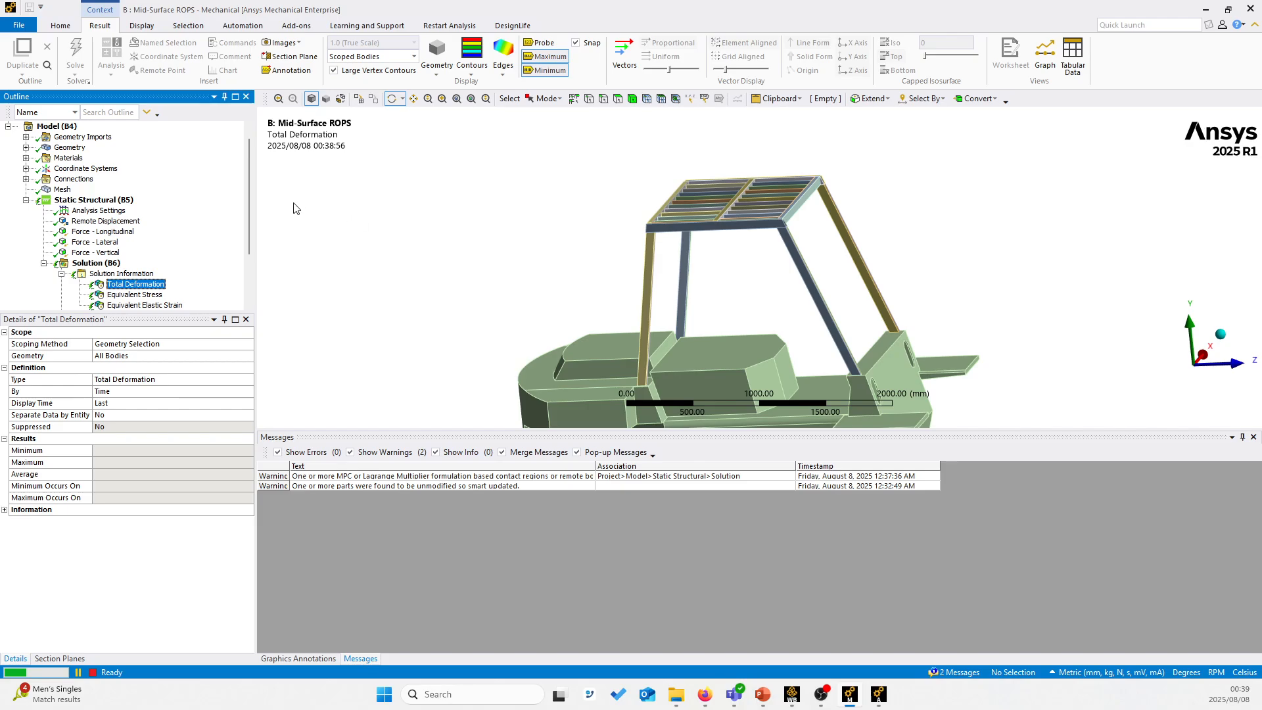
Step: Inspect the tracked deformation of the ROPS frame and recheck the force convergence plot
{"action": "scroll", "coordinate": [724, 256], "scroll_direction": "down", "scroll_amount": 3}
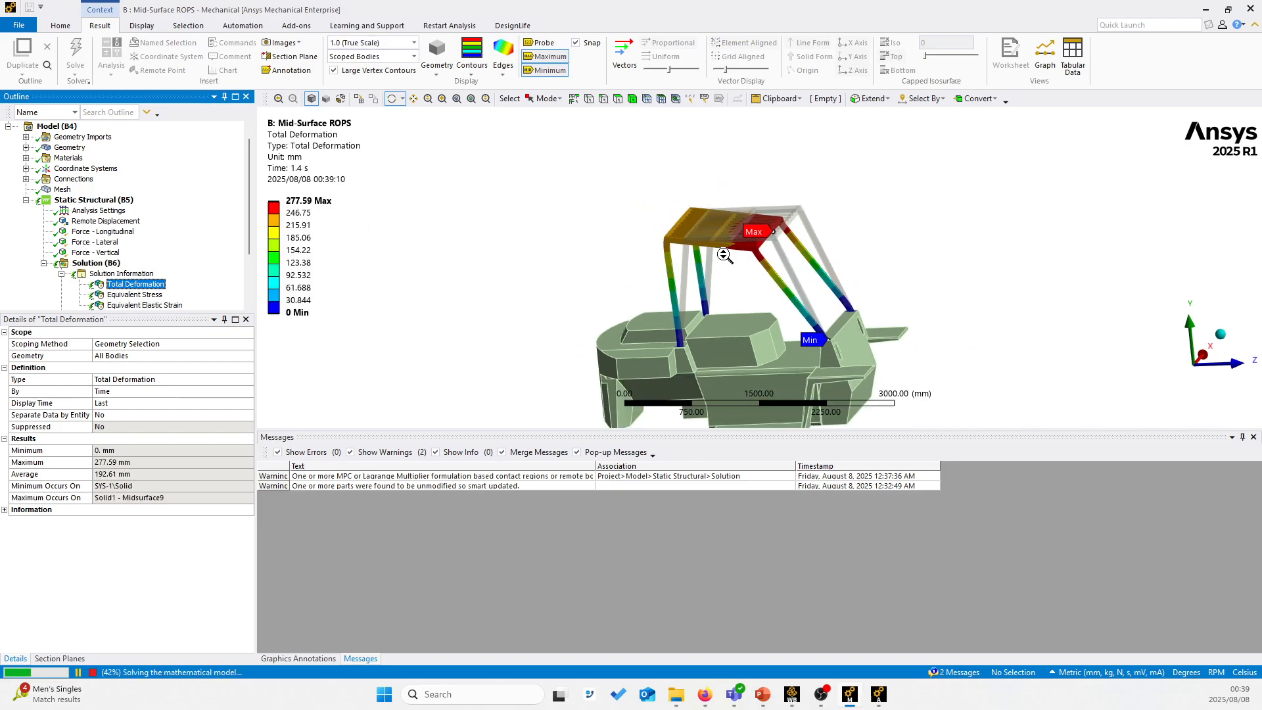
{"action": "mouse_move", "coordinate": [724, 257]}
{"action": "middle_mouse_down"}
{"action": "mouse_move", "coordinate": [708, 247]}
{"action": "mouse_move", "coordinate": [725, 237]}
{"action": "middle_mouse_up"}
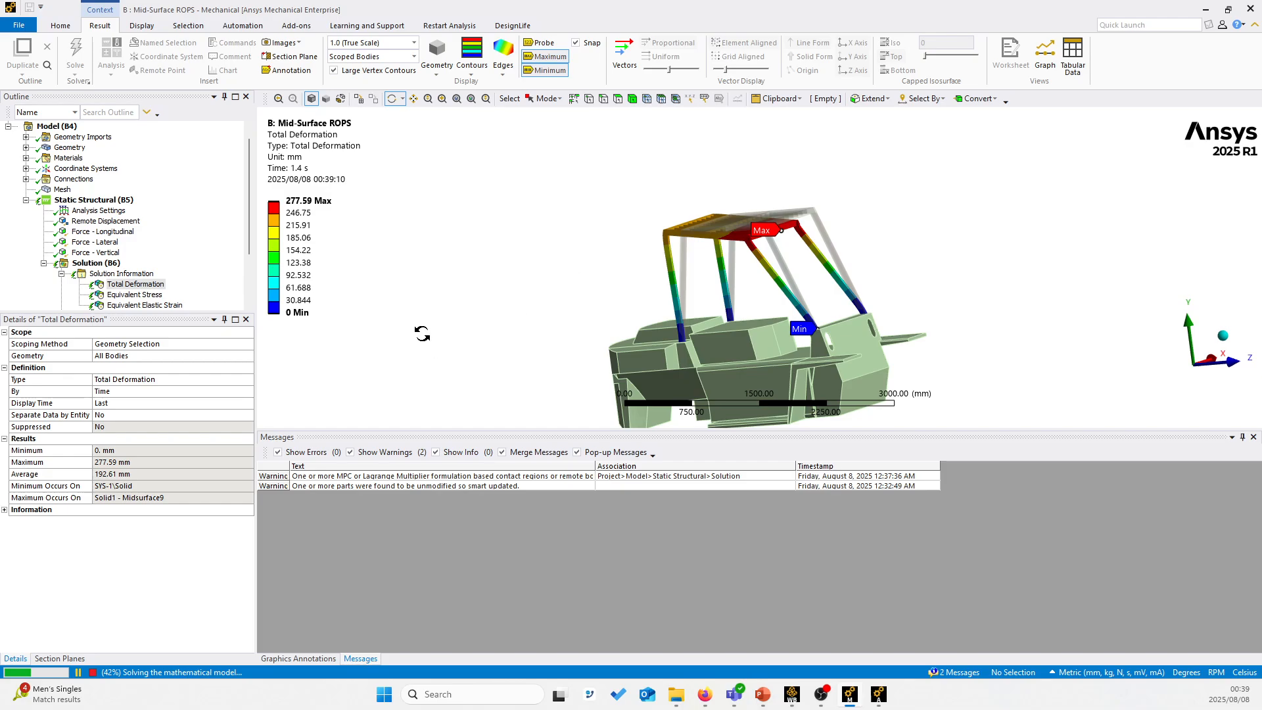
{"action": "left_click", "coordinate": [127, 275]}
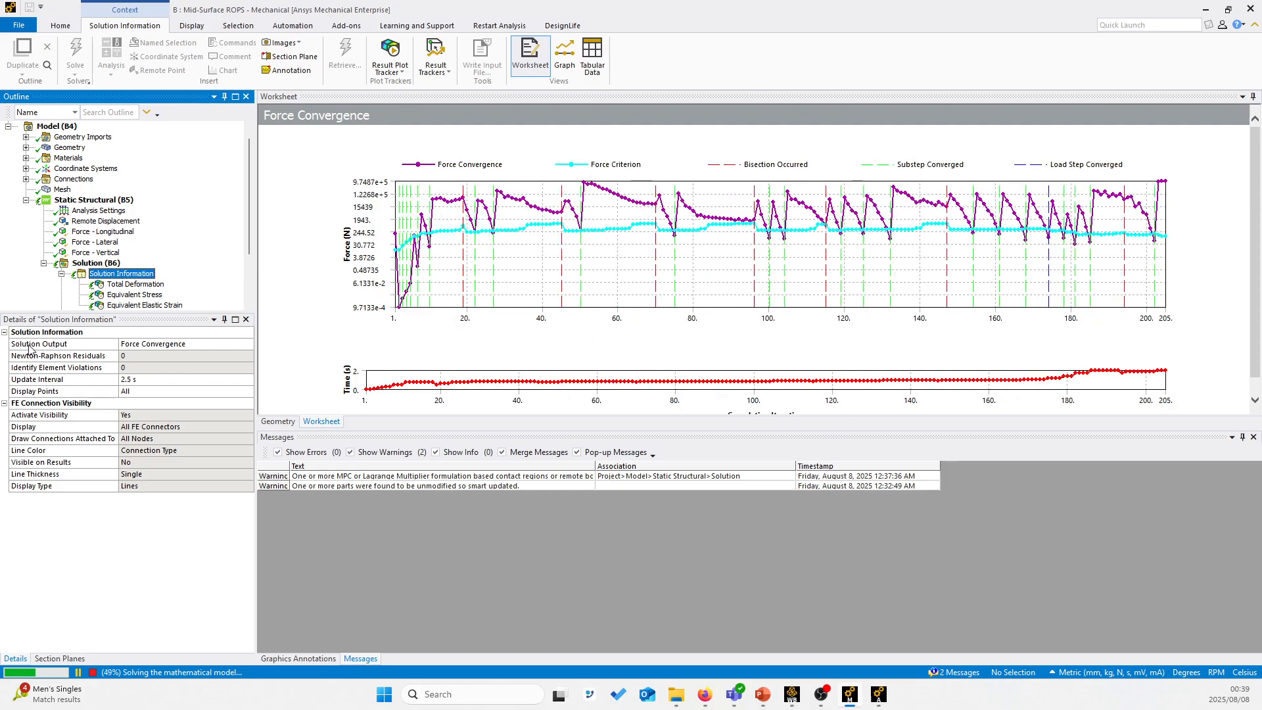
{"action": "left_click", "coordinate": [136, 284]}
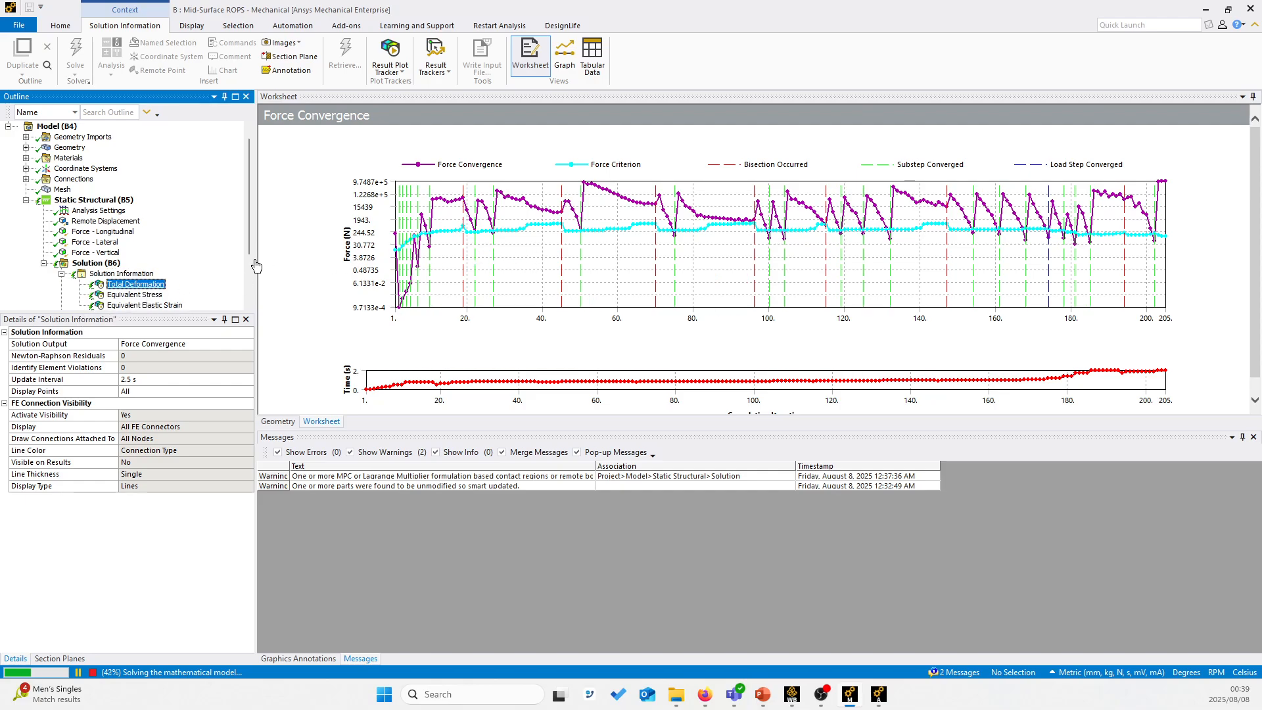
{"action": "middle_click_drag", "start_coordinate": [684, 240], "coordinate": [746, 230]}
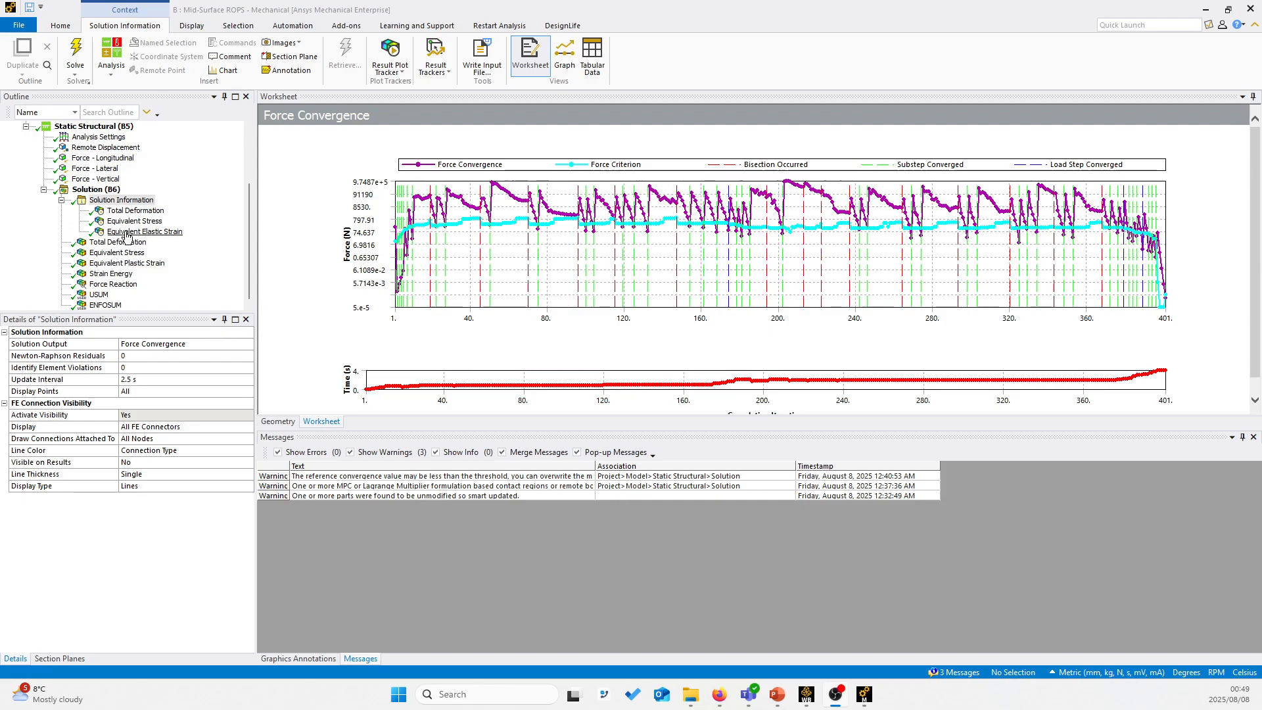
Step: Browse the result types available for insertion under the Solution, including deformation and energy results
{"action": "left_click", "coordinate": [109, 190]}
{"action": "right_click", "coordinate": [109, 192]}
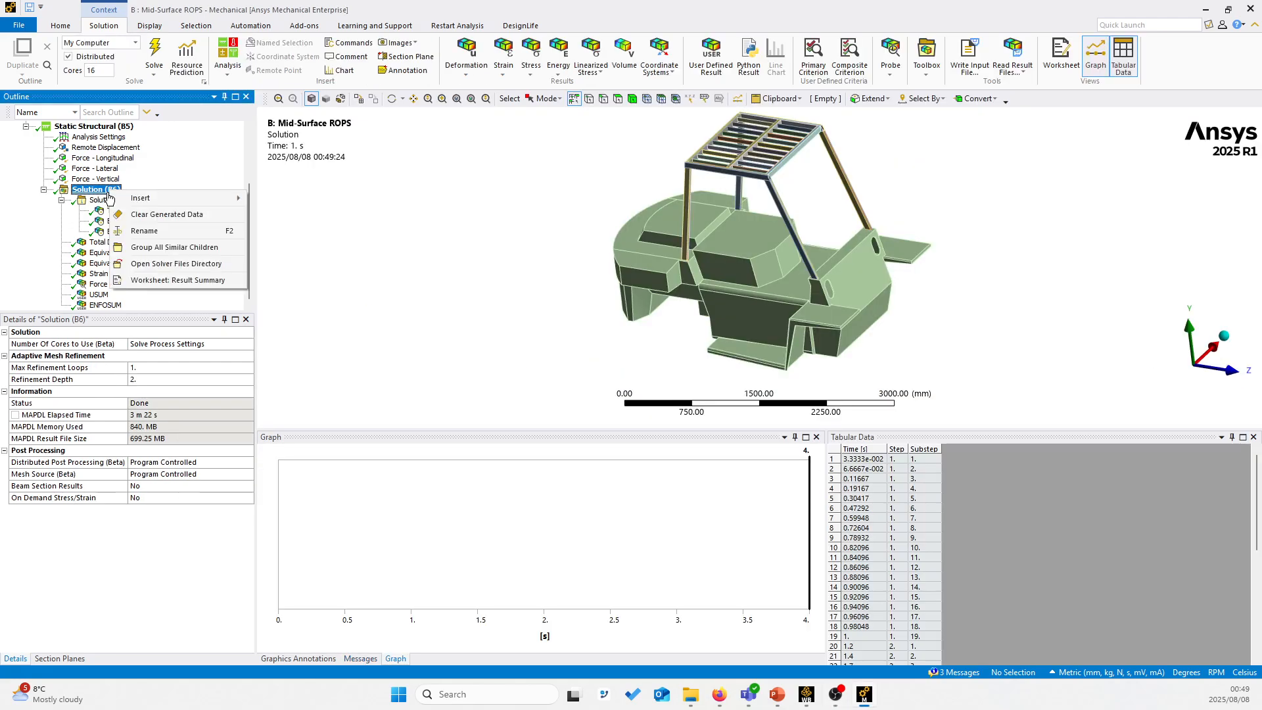
{"action": "mouse_move", "coordinate": [141, 198]}
{"action": "mouse_move", "coordinate": [306, 204]}
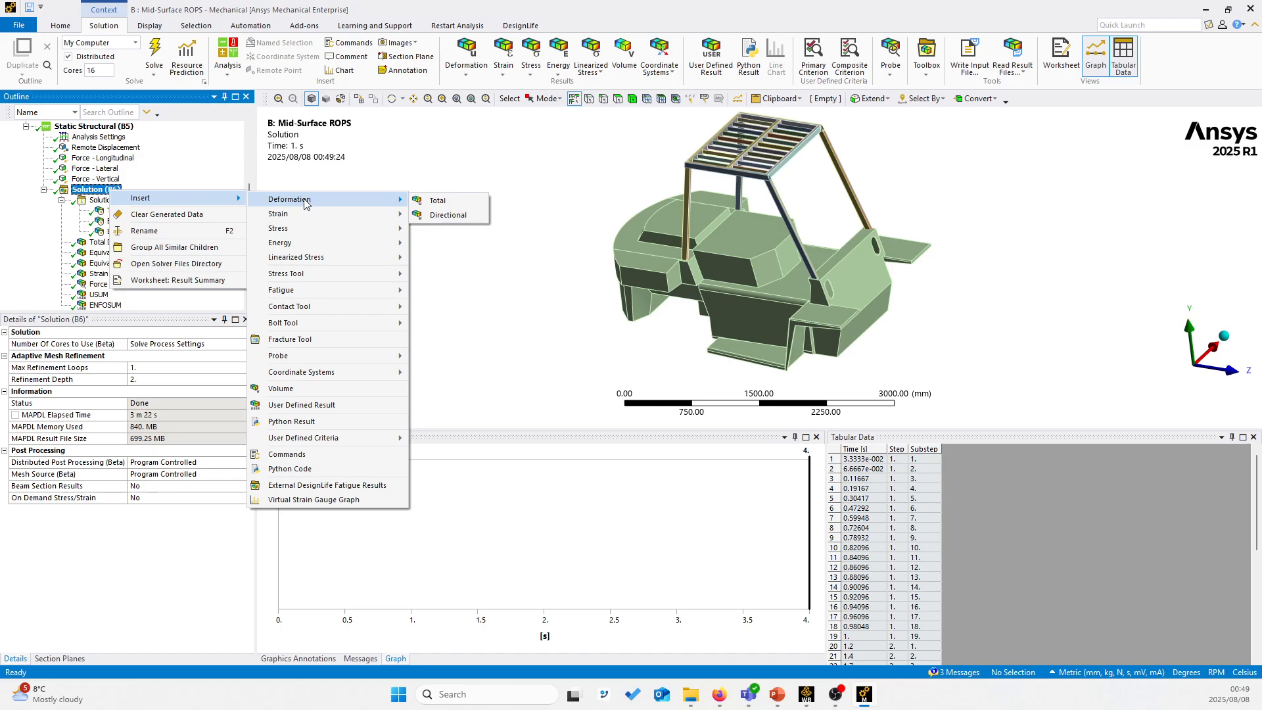
{"action": "mouse_move", "coordinate": [317, 242]}
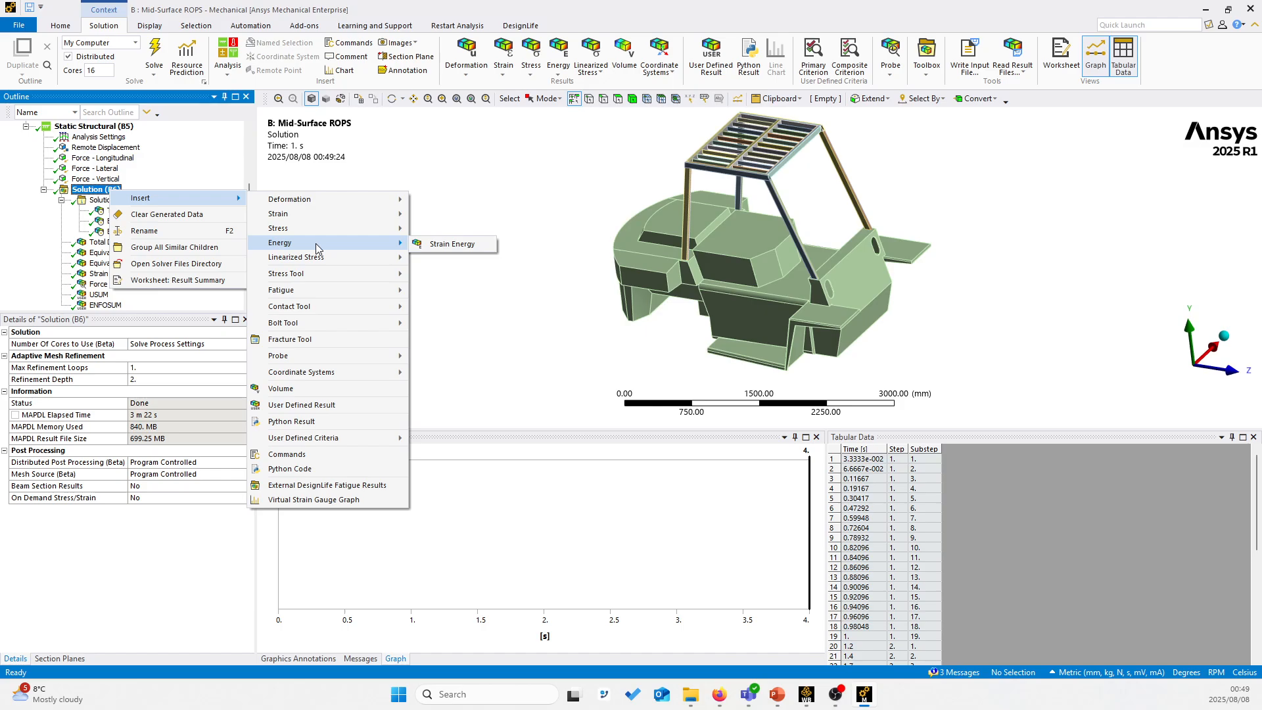
{"action": "left_click", "coordinate": [458, 164]}
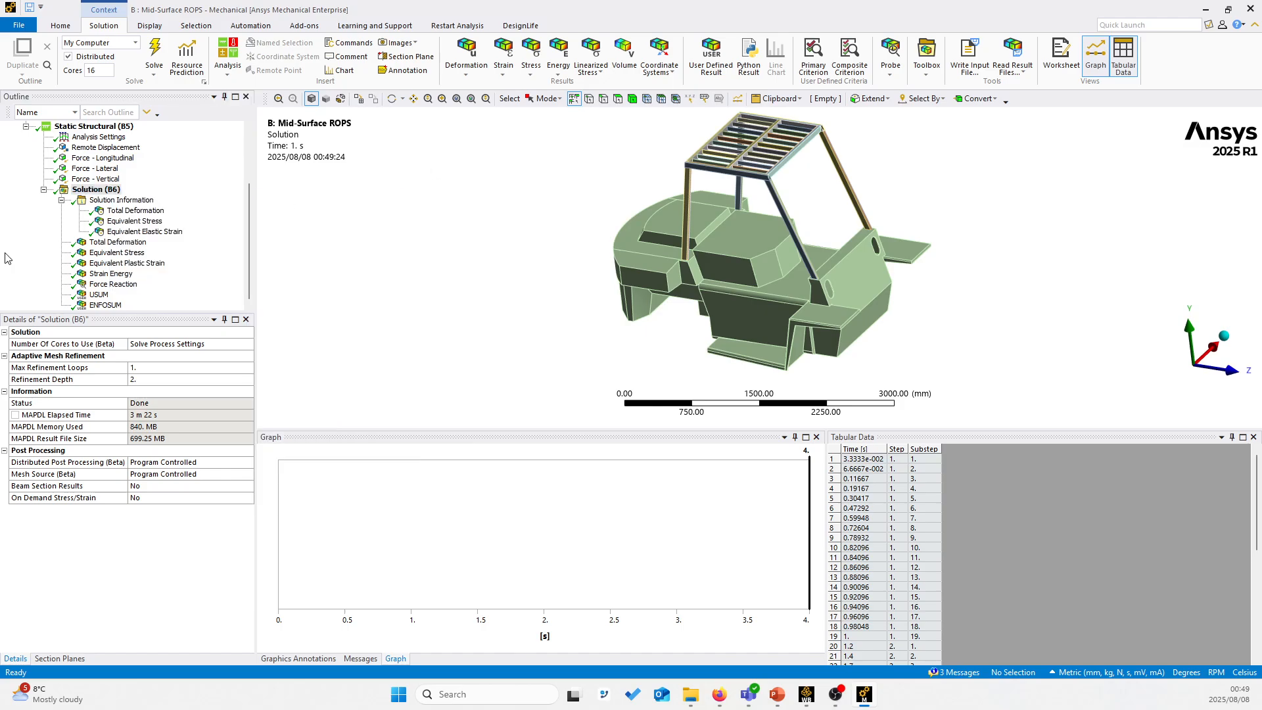
Step: Examine the Total Deformation result on the roof frame and posts from several angles against the undeformed shape
{"action": "left_click", "coordinate": [103, 249]}
{"action": "left_click", "coordinate": [131, 242]}
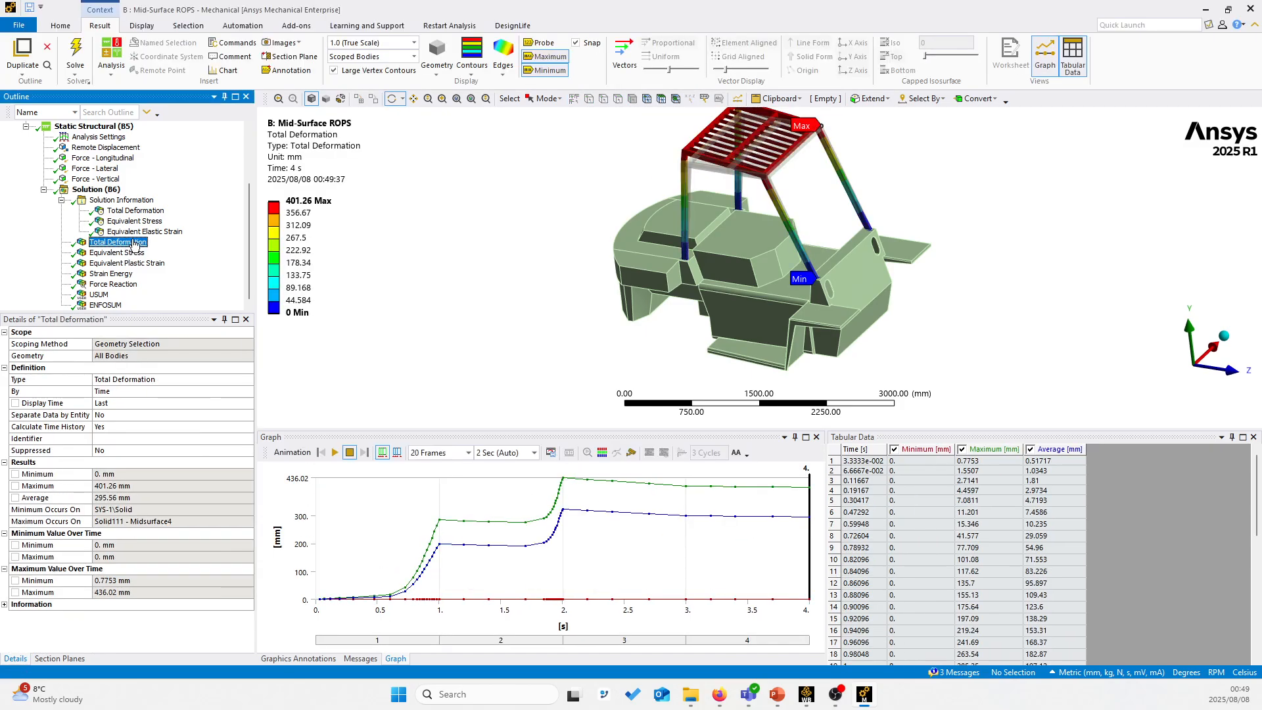
{"action": "left_click_drag", "start_coordinate": [470, 266], "coordinate": [702, 300]}
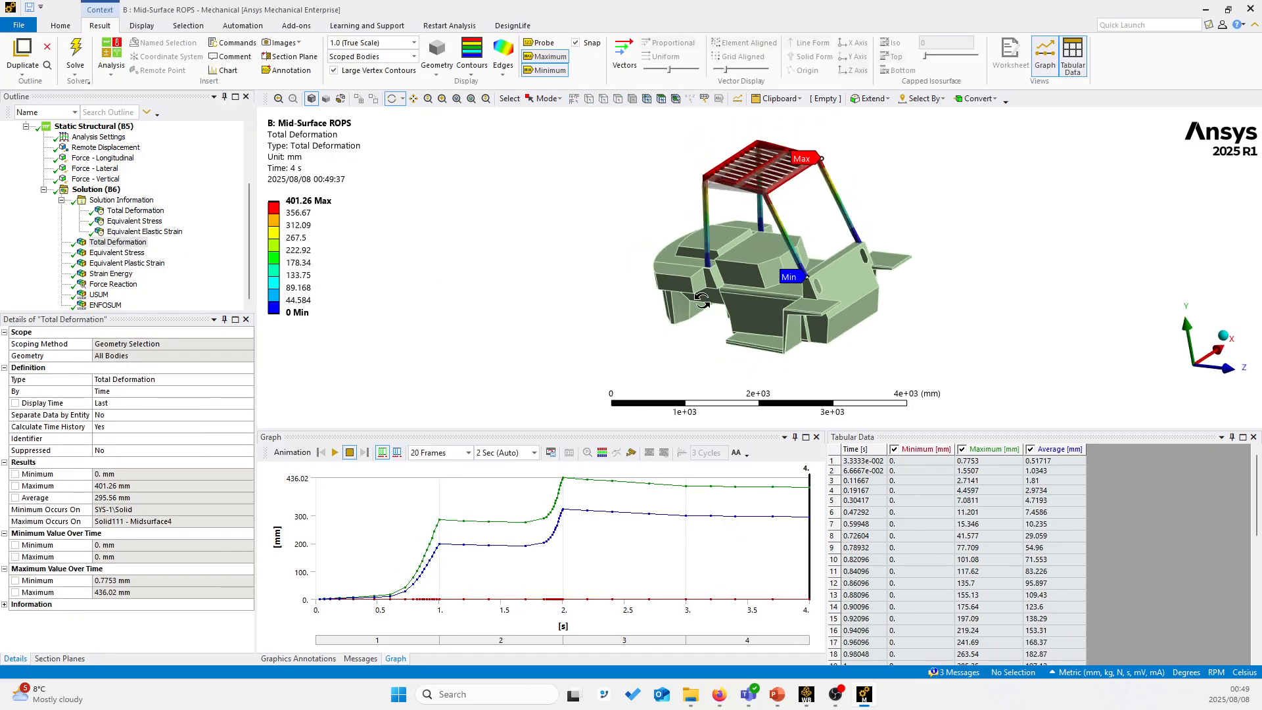
{"action": "scroll", "coordinate": [710, 221], "scroll_direction": "up", "scroll_amount": 5}
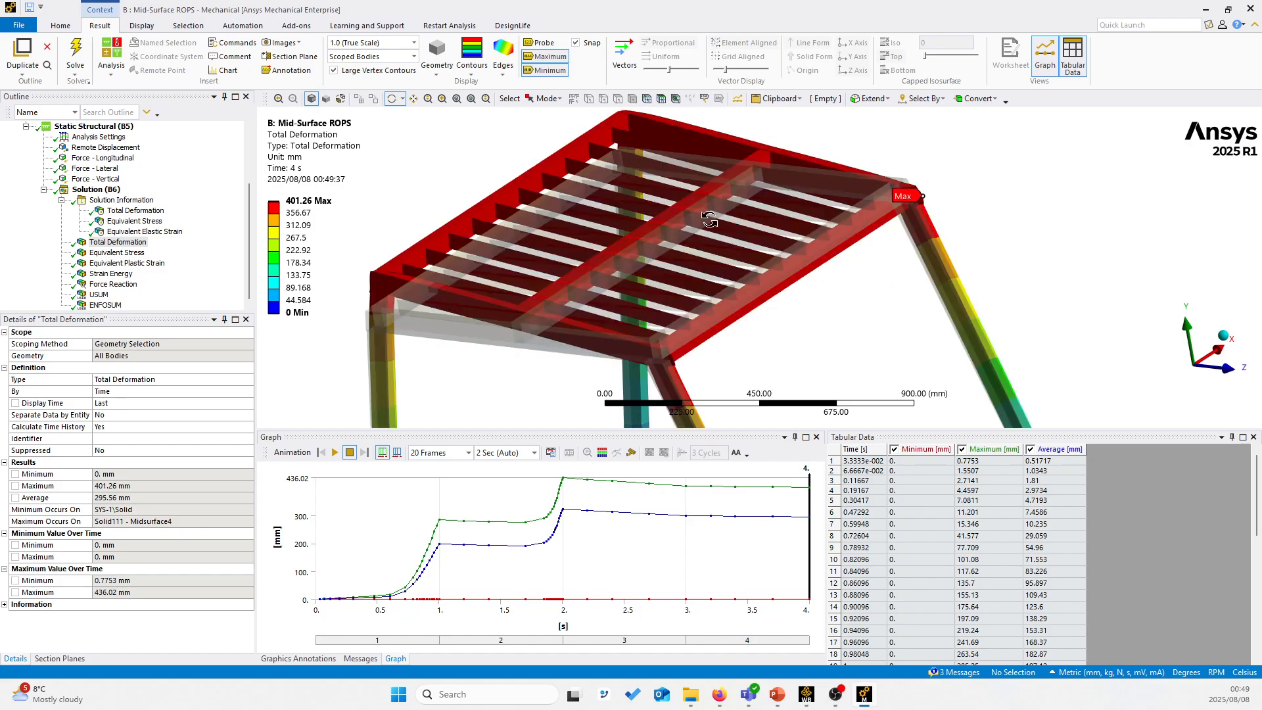
{"action": "left_click_drag", "start_coordinate": [710, 220], "coordinate": [629, 214]}
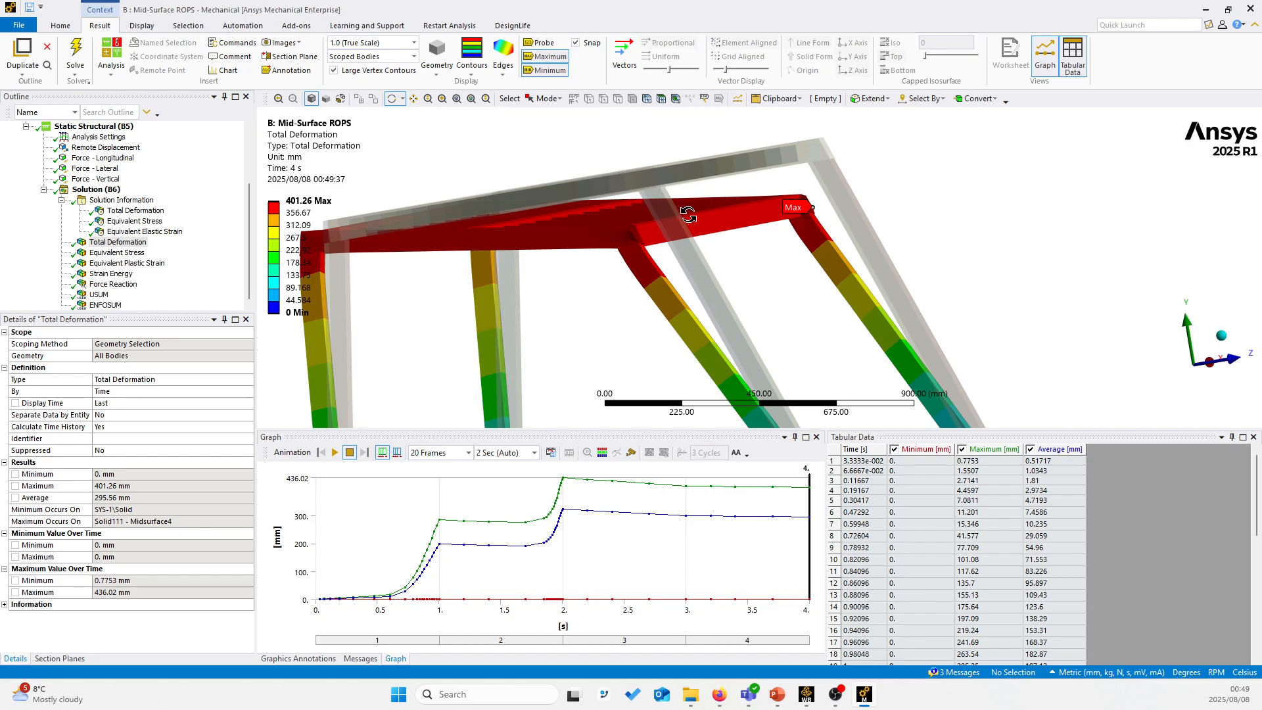
{"action": "left_click_drag", "start_coordinate": [435, 234], "coordinate": [446, 272]}
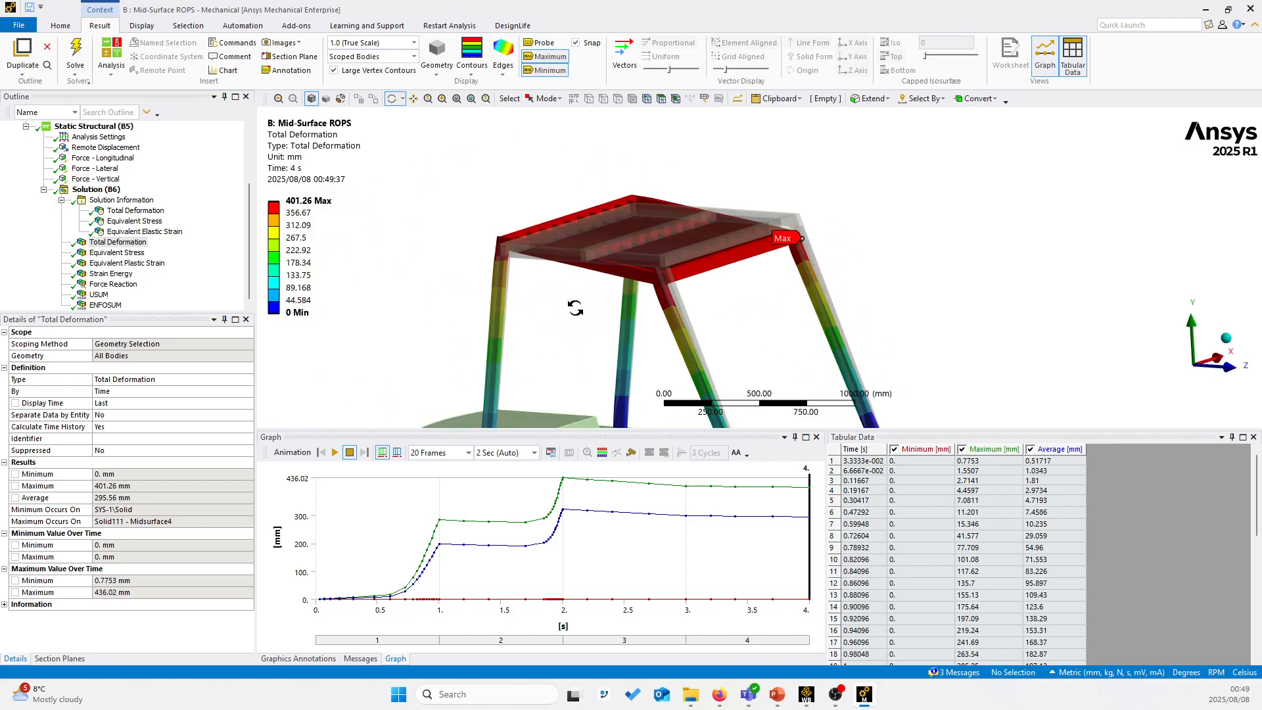
{"action": "left_click_drag", "start_coordinate": [575, 308], "coordinate": [499, 319]}
{"action": "left_click_drag", "start_coordinate": [676, 270], "coordinate": [570, 284]}
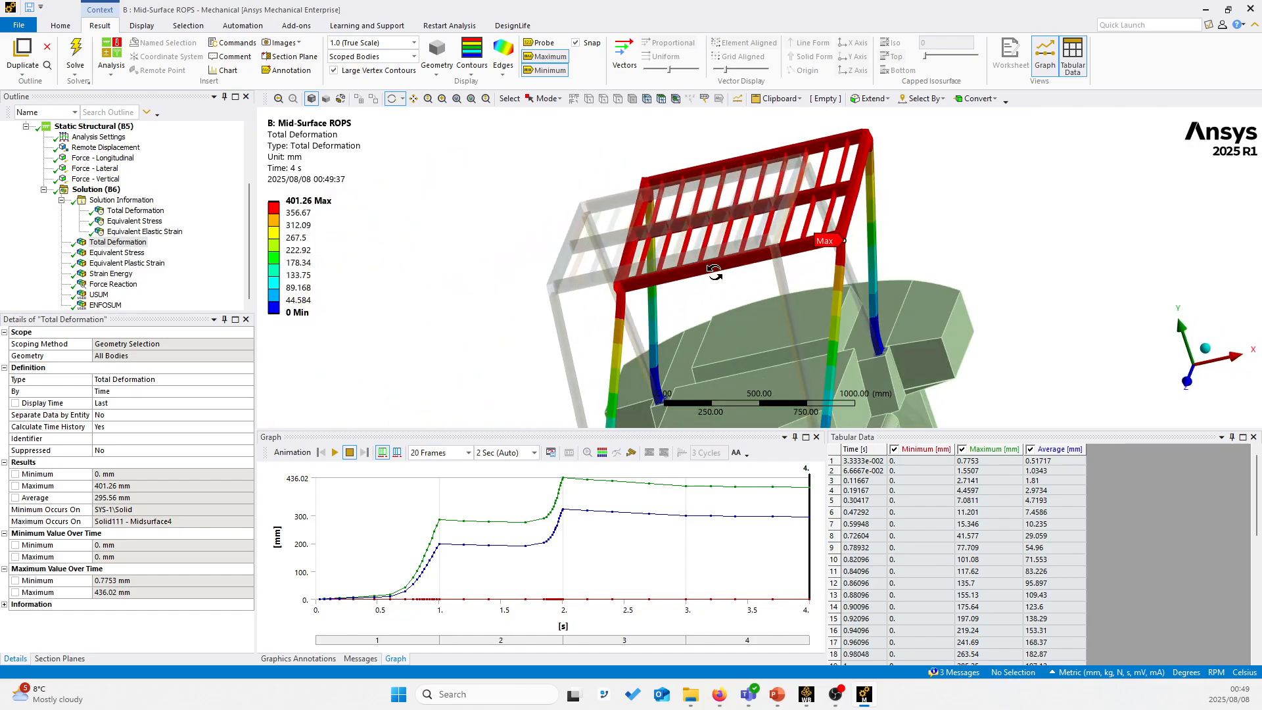
{"action": "left_click_drag", "start_coordinate": [839, 223], "coordinate": [772, 222]}
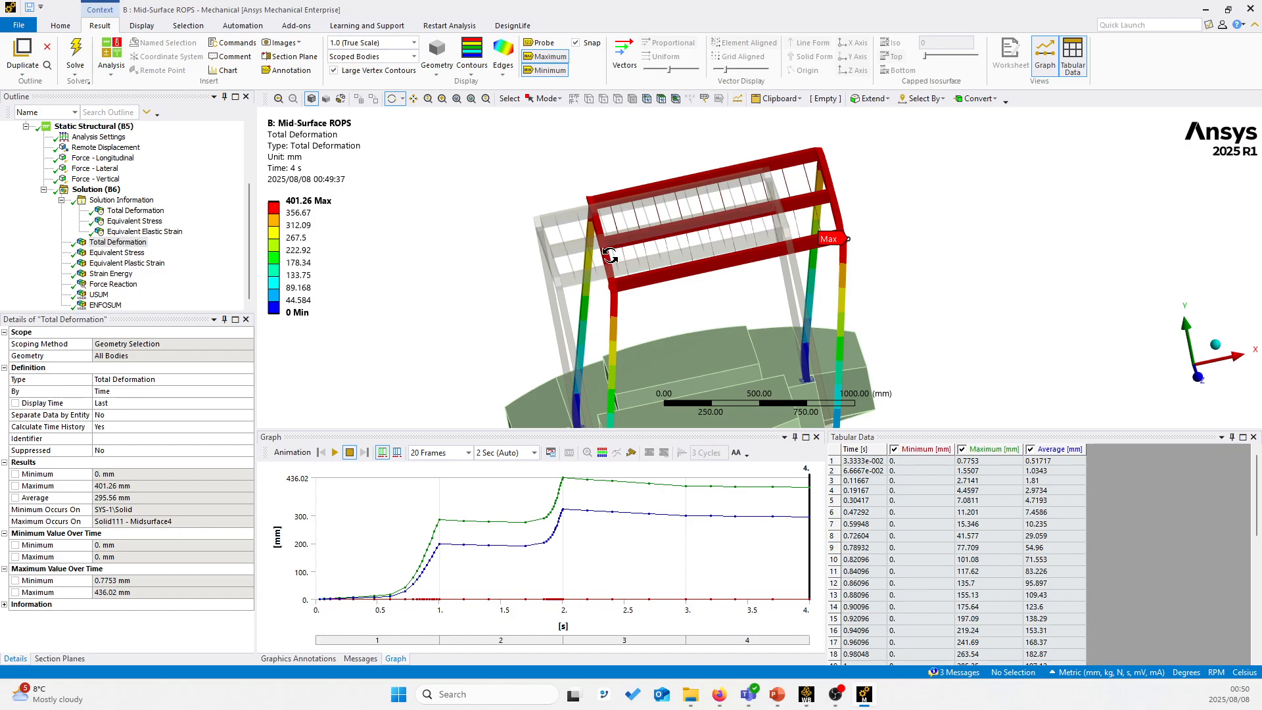
{"action": "left_click_drag", "start_coordinate": [621, 244], "coordinate": [683, 236]}
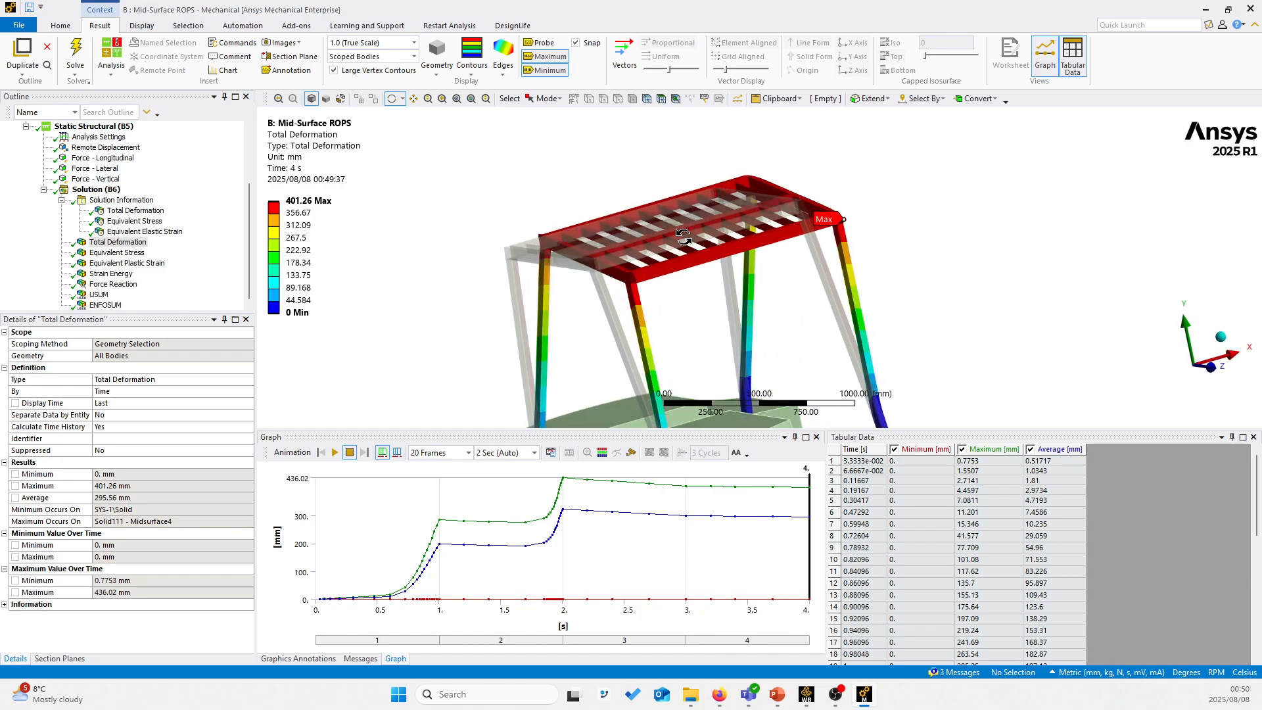
{"action": "left_click_drag", "start_coordinate": [682, 242], "coordinate": [669, 255]}
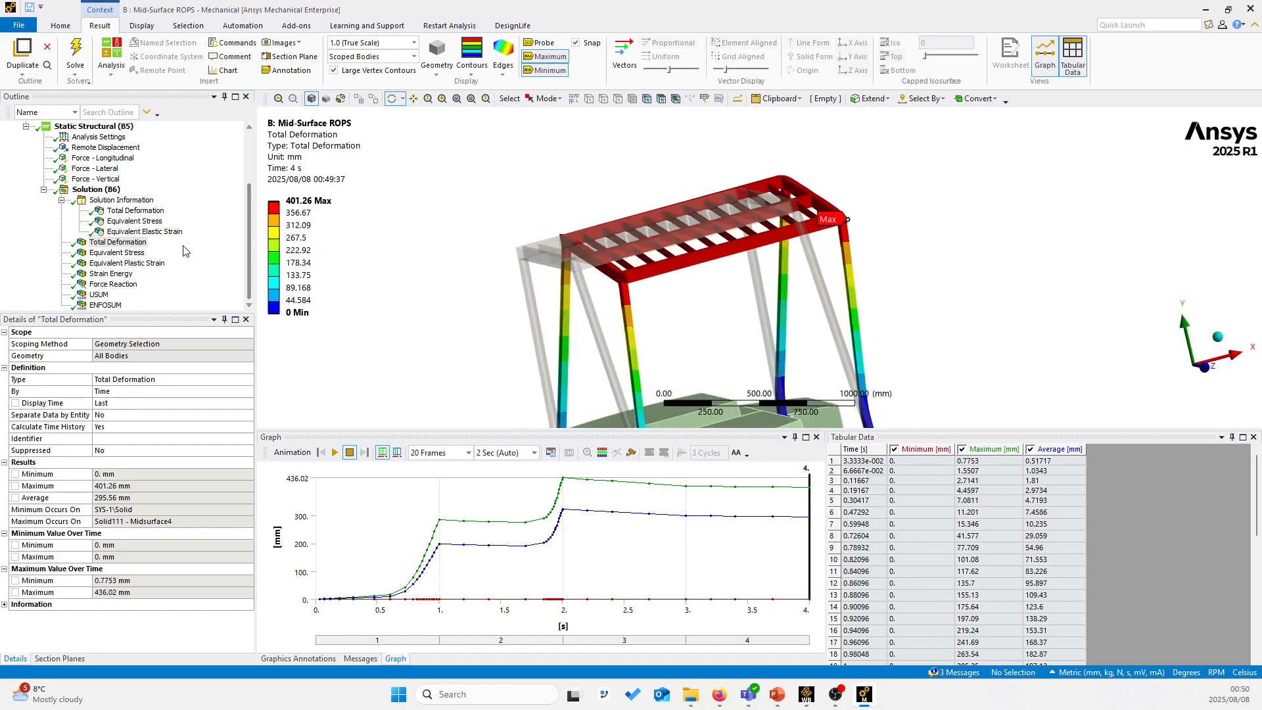
Step: Review the Available Solution Quantities in the Solution worksheet, covering the USUM displacement, strain, energy and ENFO force expressions
{"action": "left_click", "coordinate": [107, 190]}
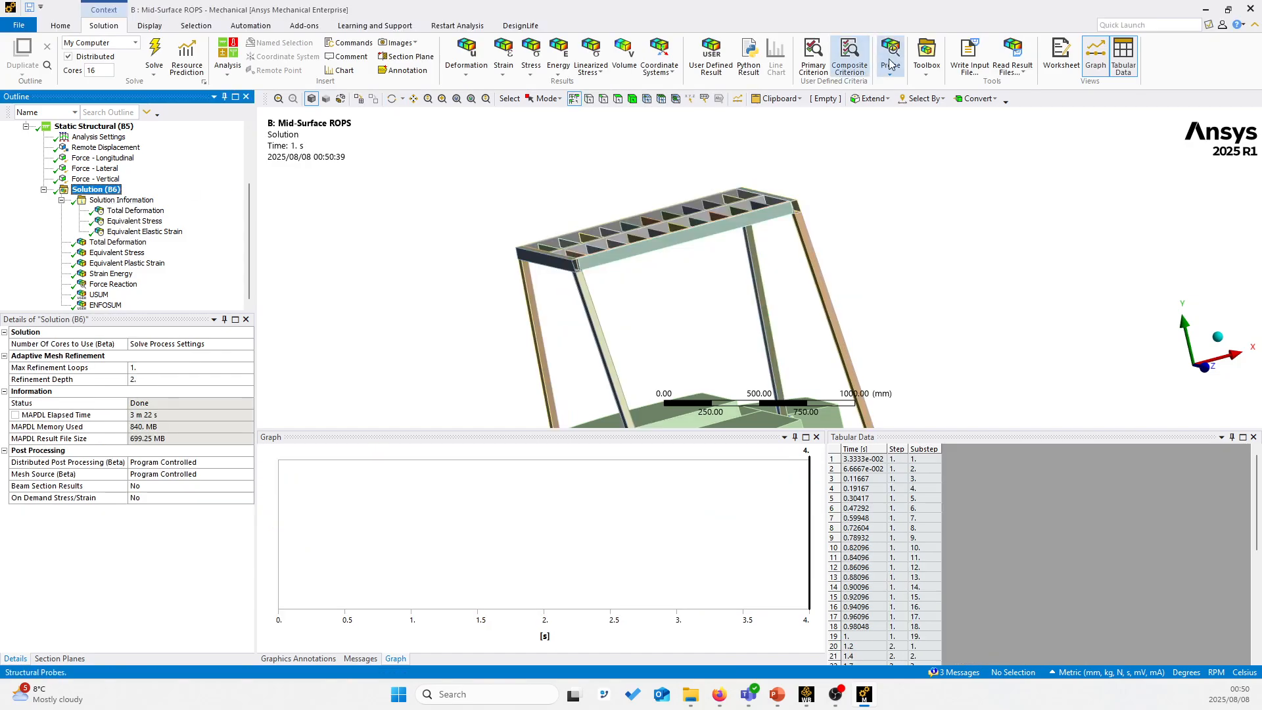
{"action": "left_click", "coordinate": [1060, 53]}
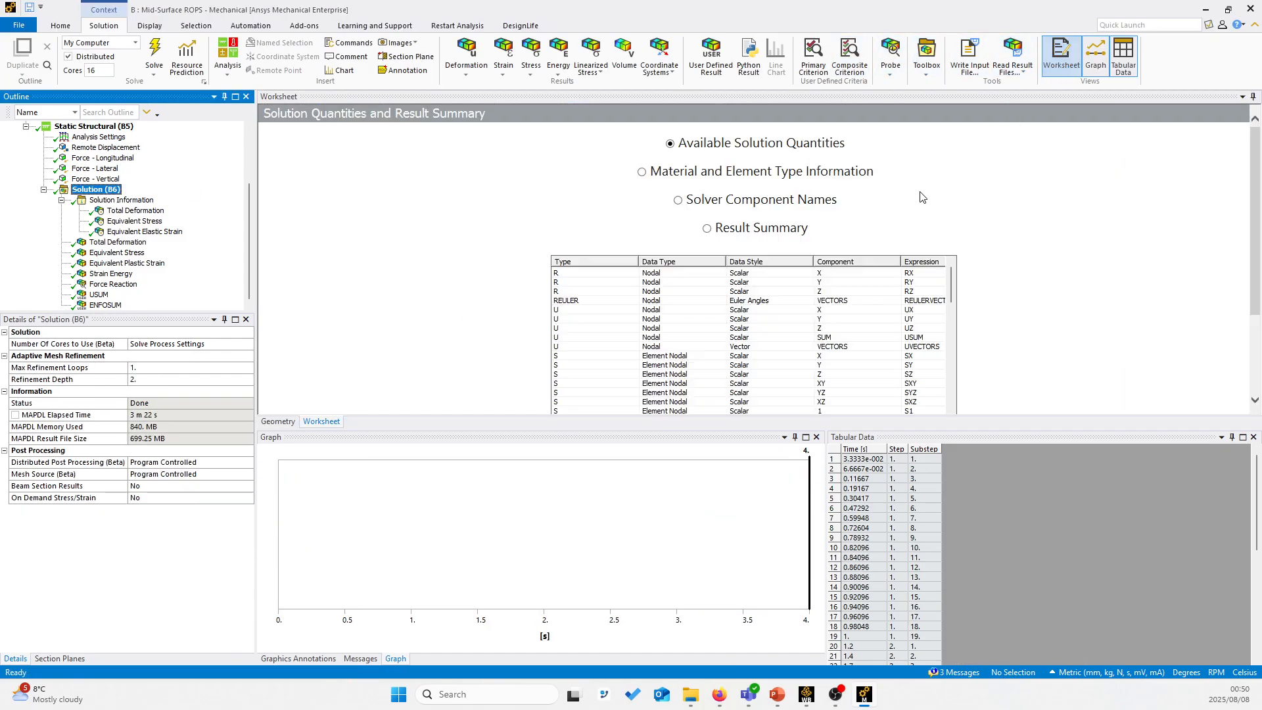
{"action": "scroll", "coordinate": [1079, 321], "scroll_direction": "down", "scroll_amount": 2}
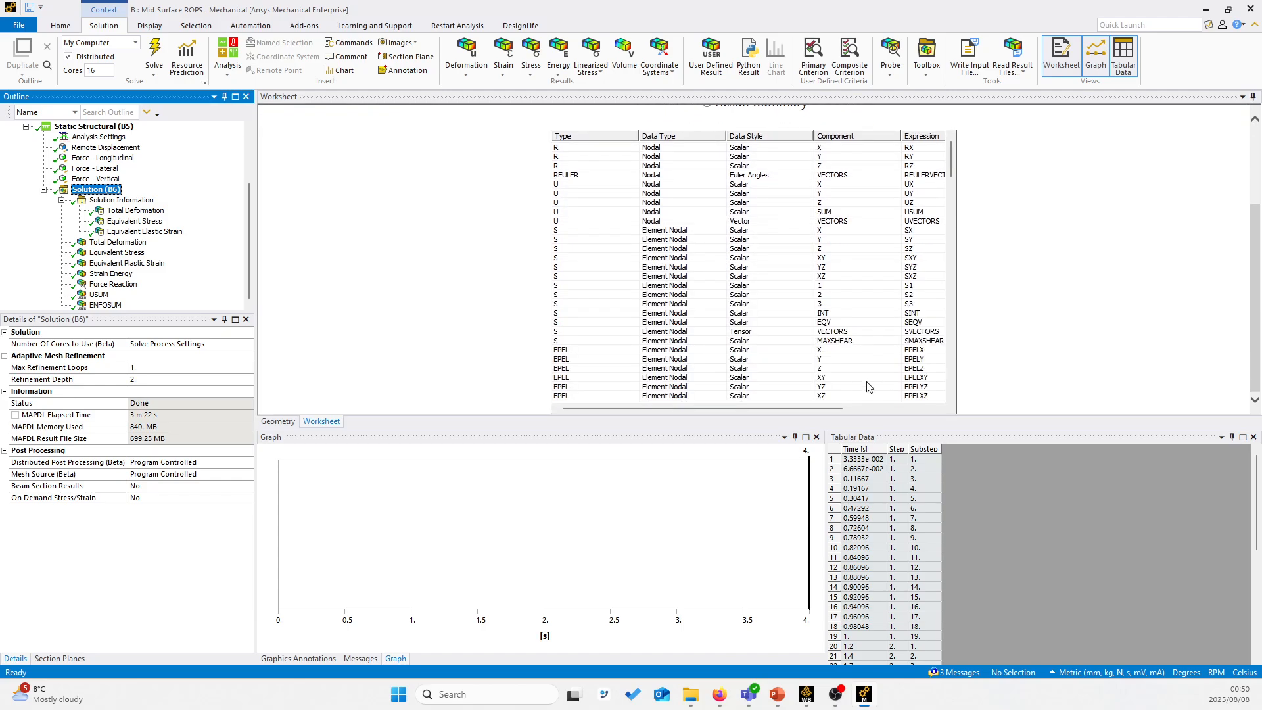
{"action": "left_click_drag", "start_coordinate": [823, 408], "coordinate": [949, 408]}
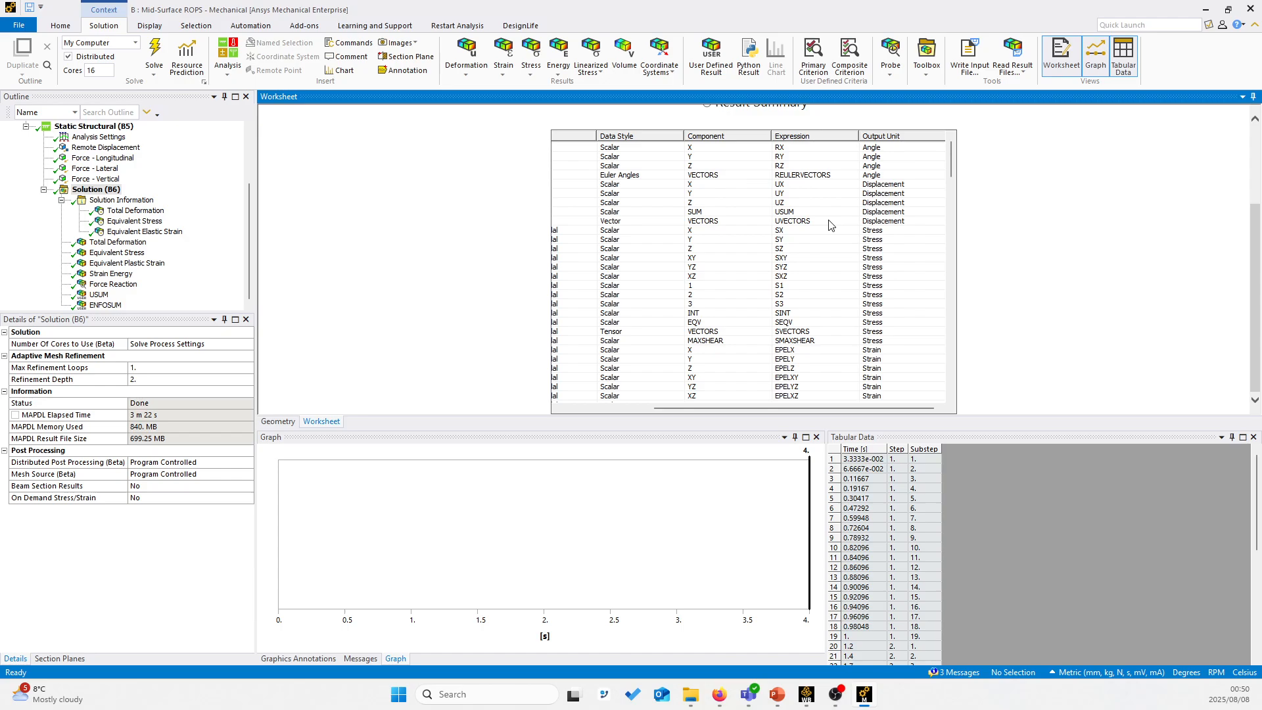
{"action": "left_click", "coordinate": [787, 213]}
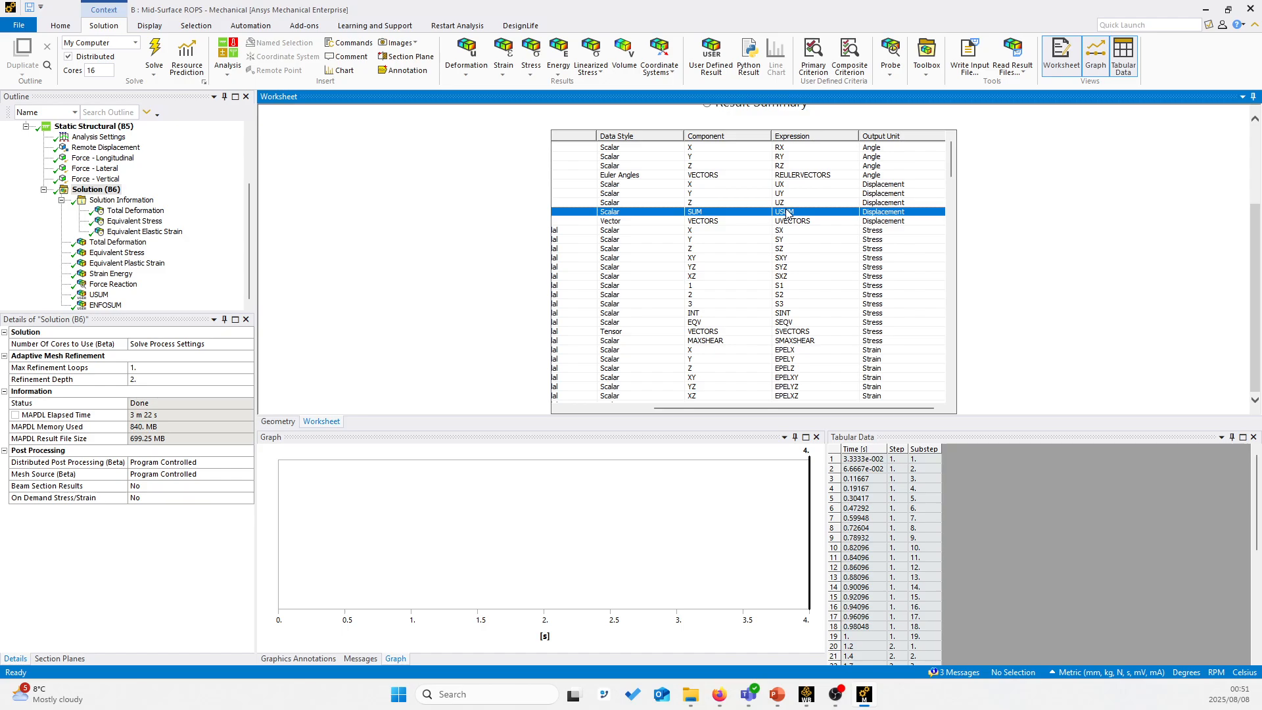
{"action": "scroll", "coordinate": [799, 227], "scroll_direction": "down", "scroll_amount": 15}
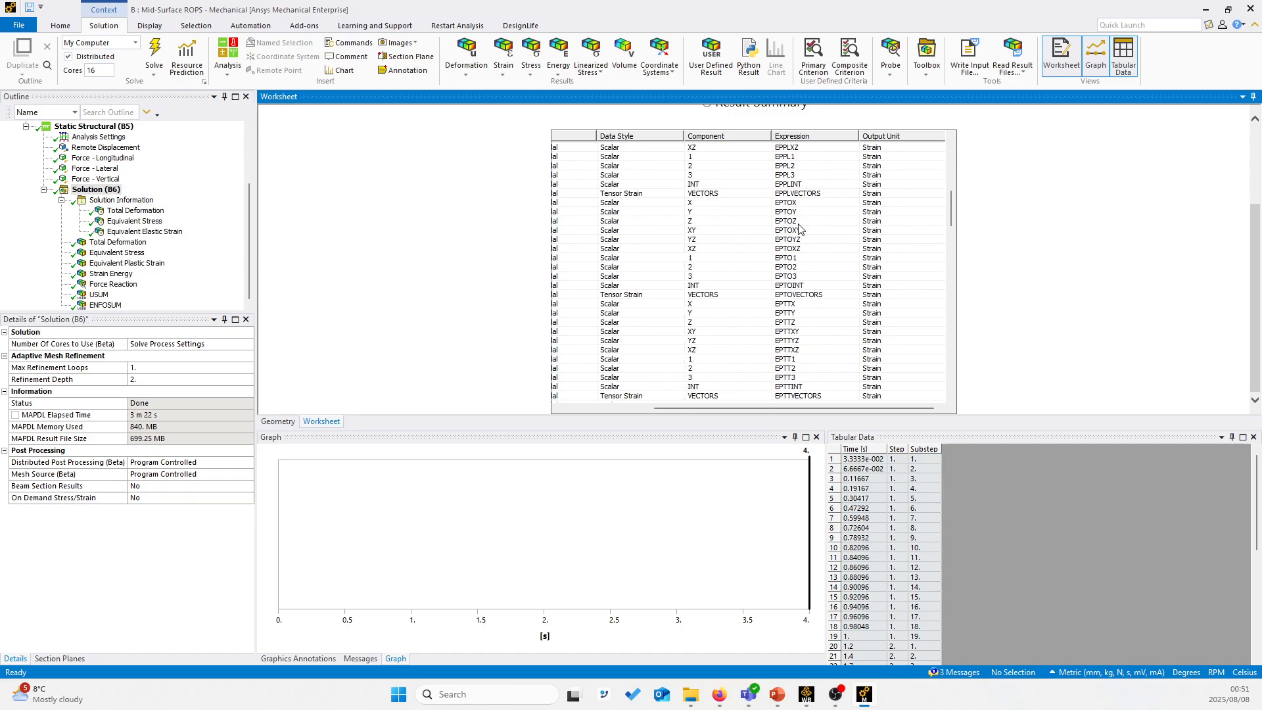
{"action": "scroll", "coordinate": [800, 230], "scroll_direction": "down", "scroll_amount": 7}
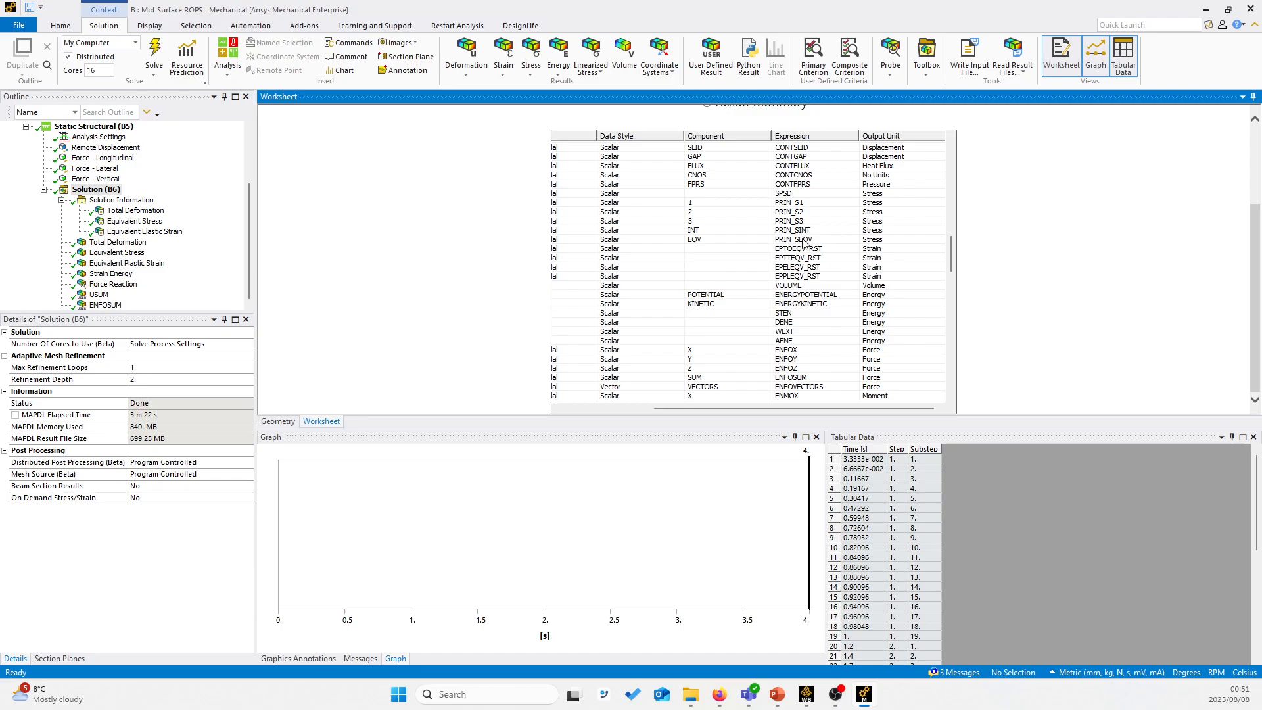
Step: Review the remaining solution quantities, compare the USUM and ENFOSUM results, and examine ENFOSUM's tabulated Total force over time
{"action": "scroll", "coordinate": [890, 282], "scroll_direction": "down", "scroll_amount": 2}
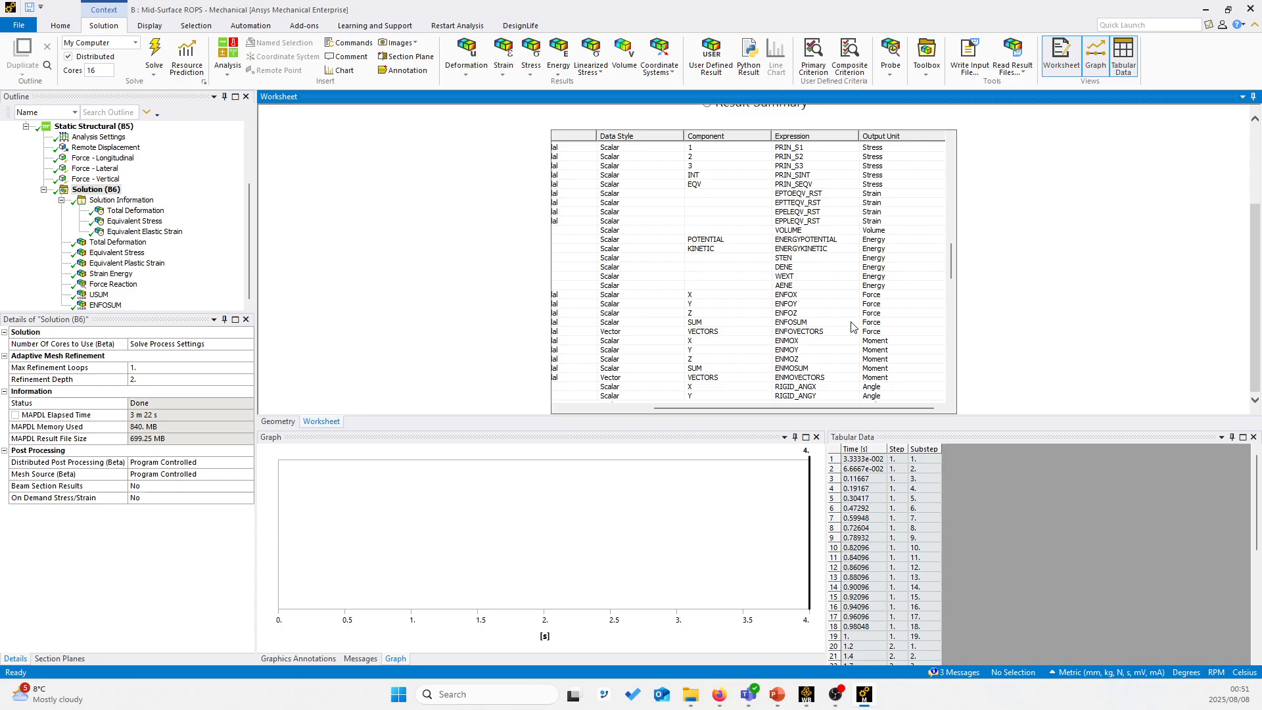
{"action": "left_click", "coordinate": [99, 294]}
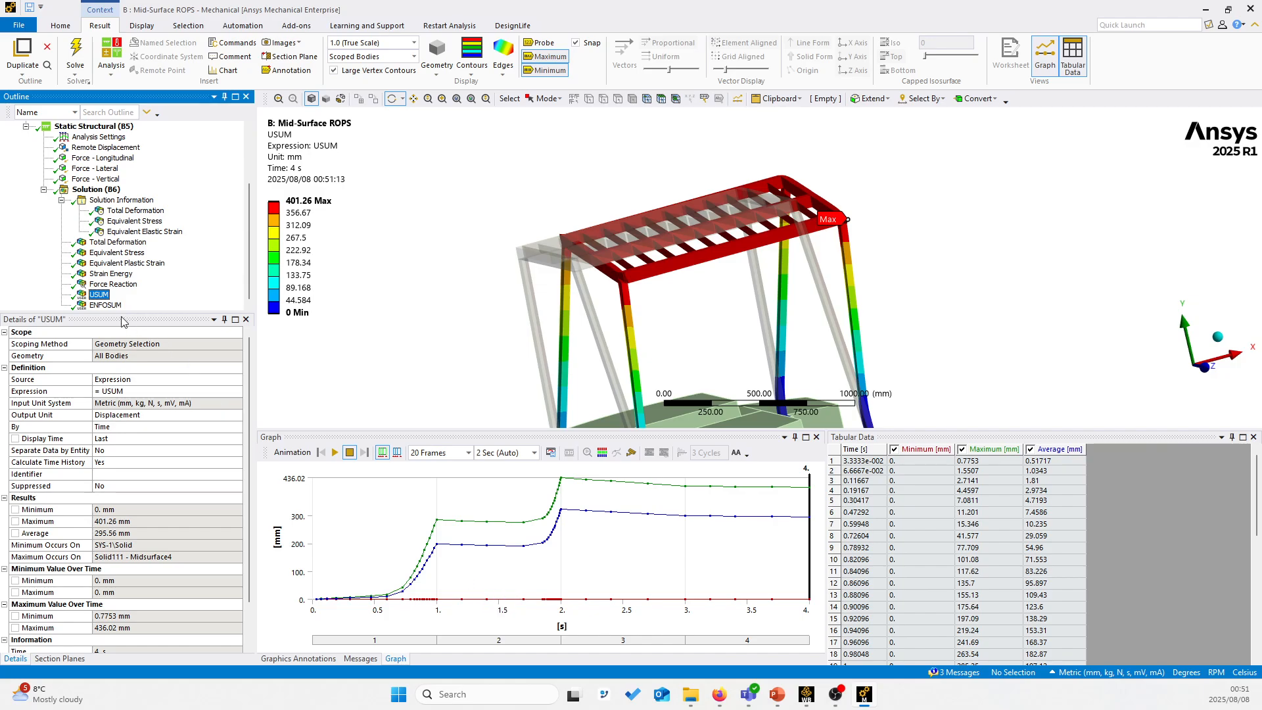
{"action": "left_click", "coordinate": [105, 305]}
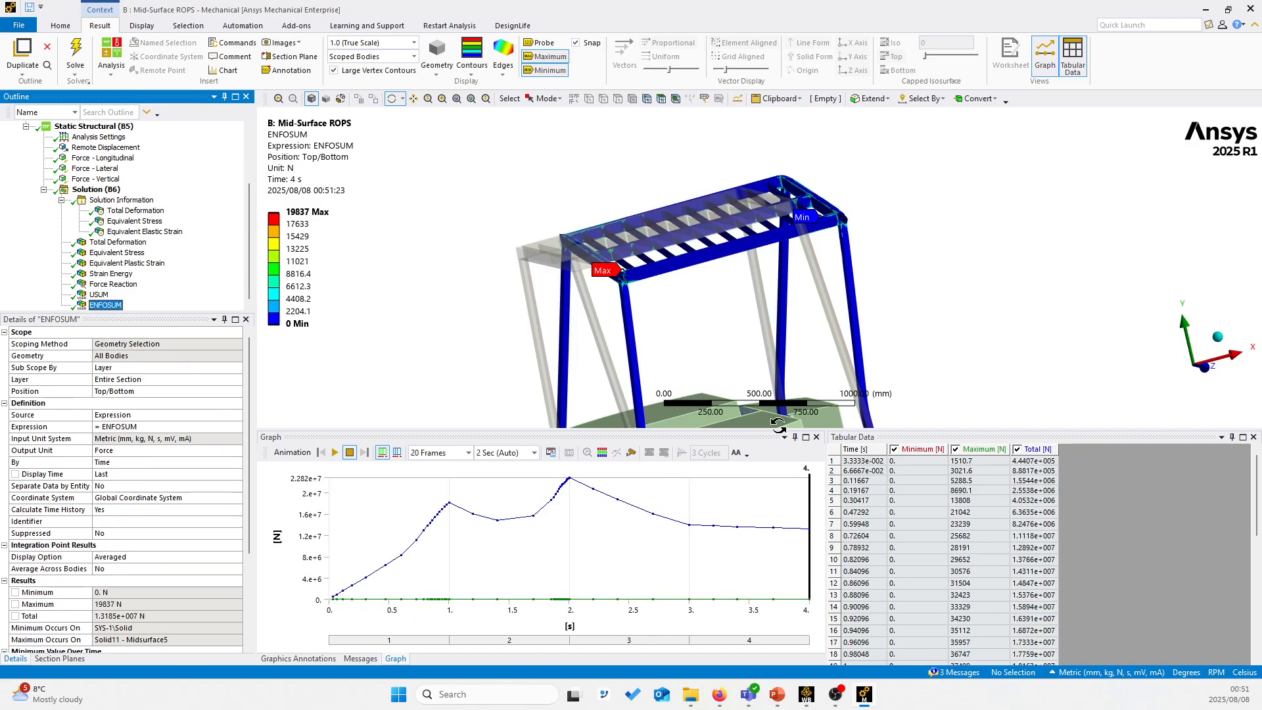
{"action": "left_click", "coordinate": [1035, 454]}
{"action": "right_click", "coordinate": [1039, 454]}
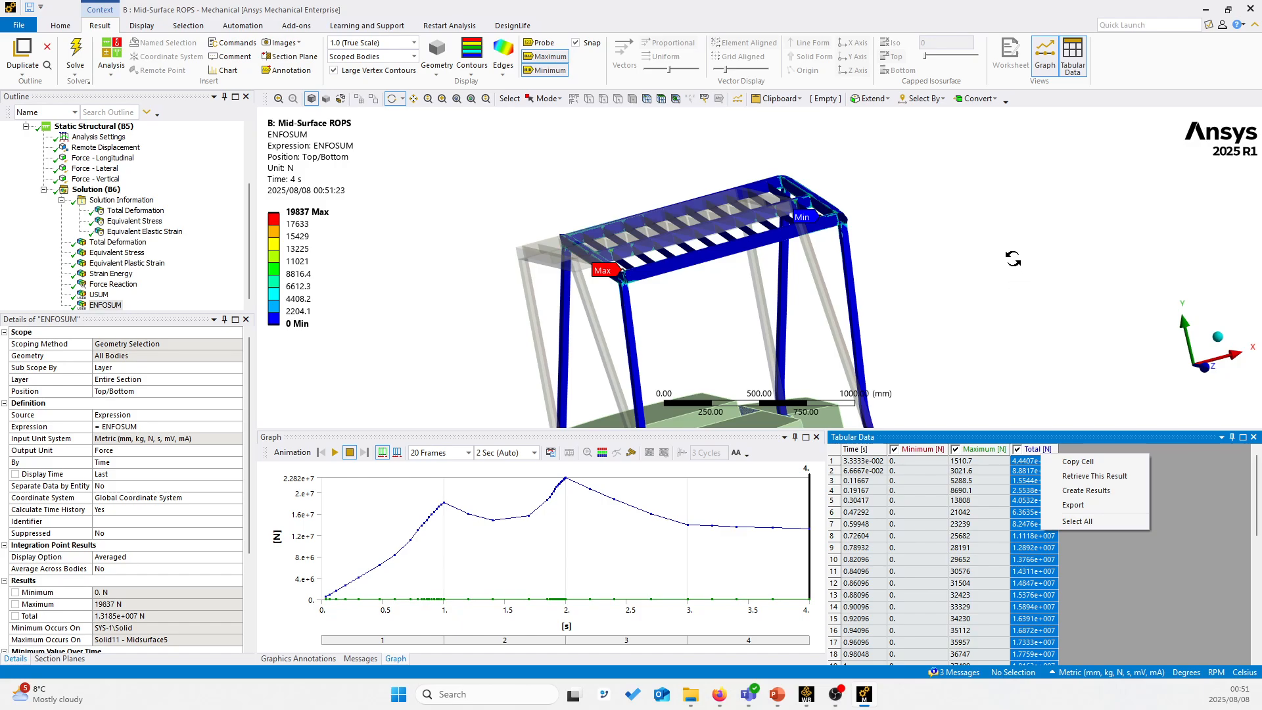
{"action": "left_click", "coordinate": [1013, 259]}
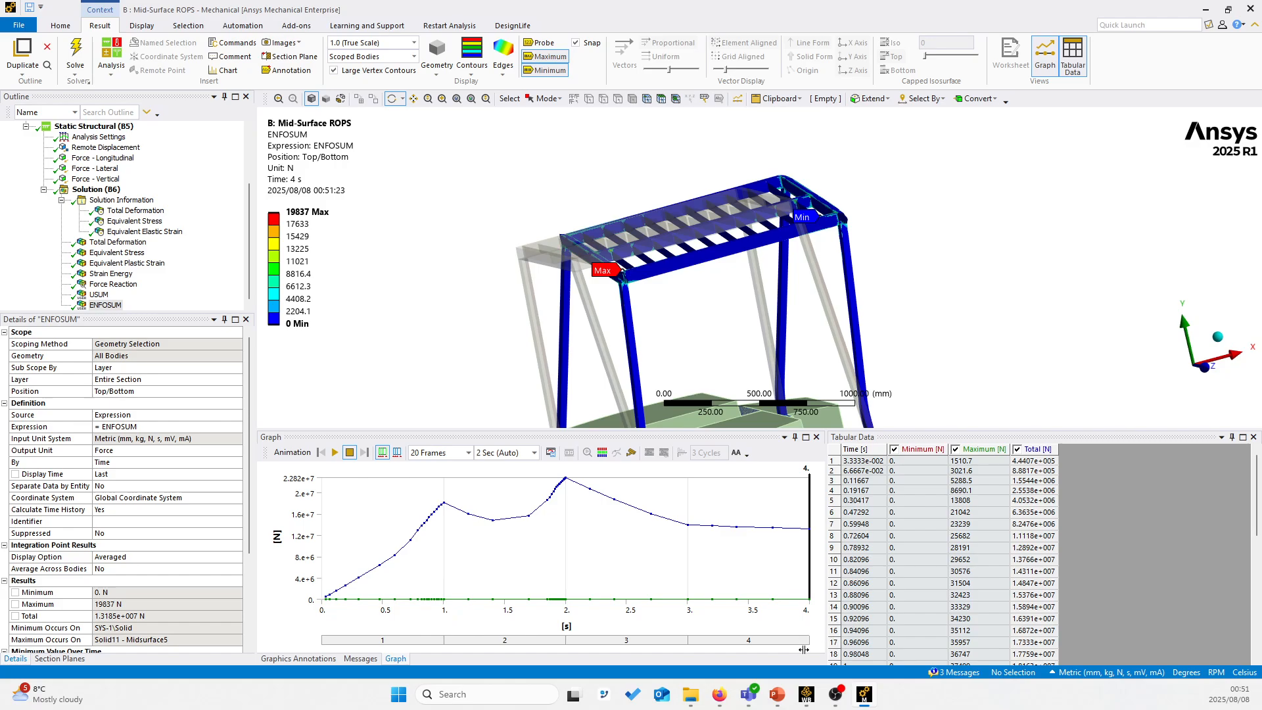
Step: Switch to the running PowerPoint slide show and return from the closing slide to the ROPS DEMO slide
{"action": "mouse_move", "coordinate": [778, 694]}
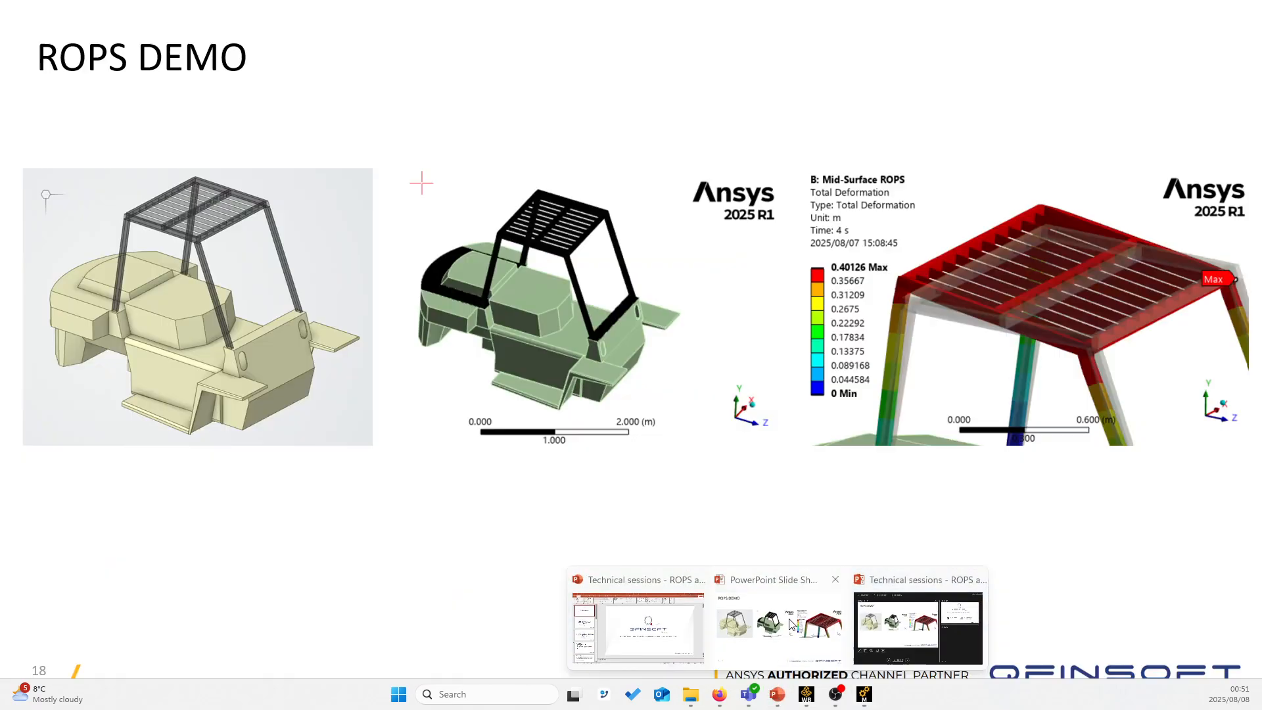
{"action": "left_click", "coordinate": [792, 624]}
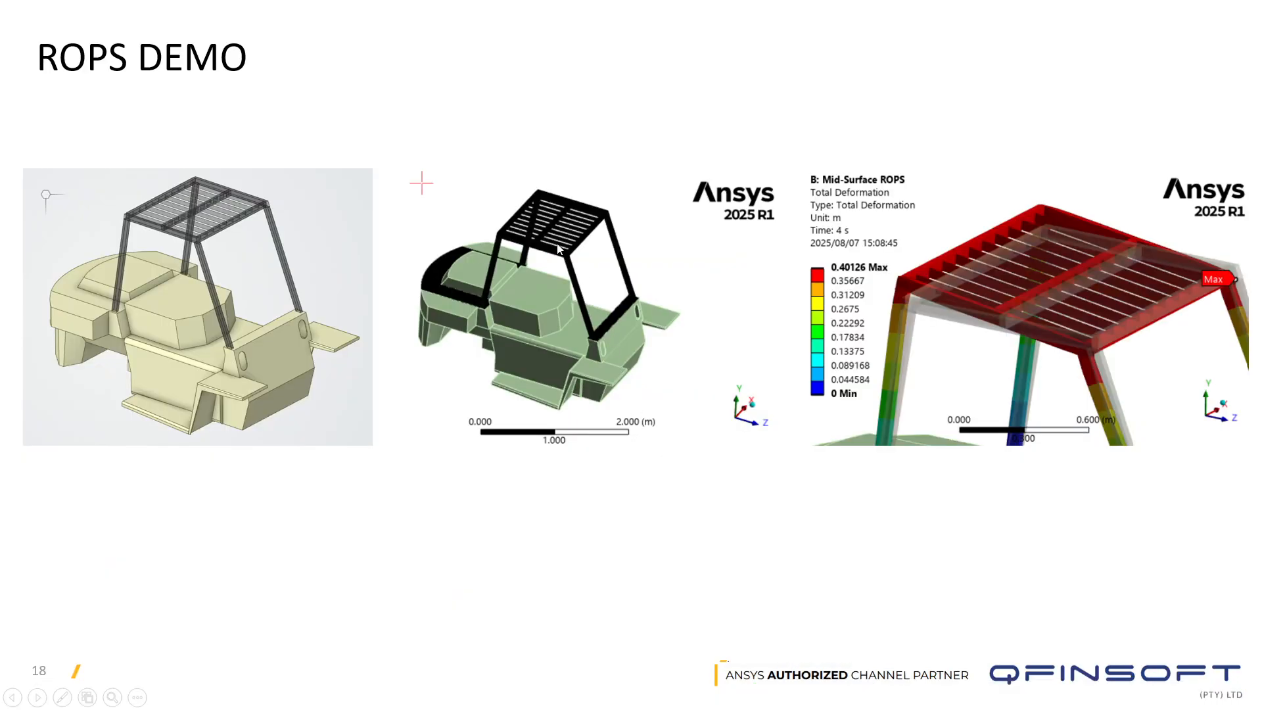
{"action": "left_click", "coordinate": [520, 234]}
{"action": "right_click", "coordinate": [518, 237]}
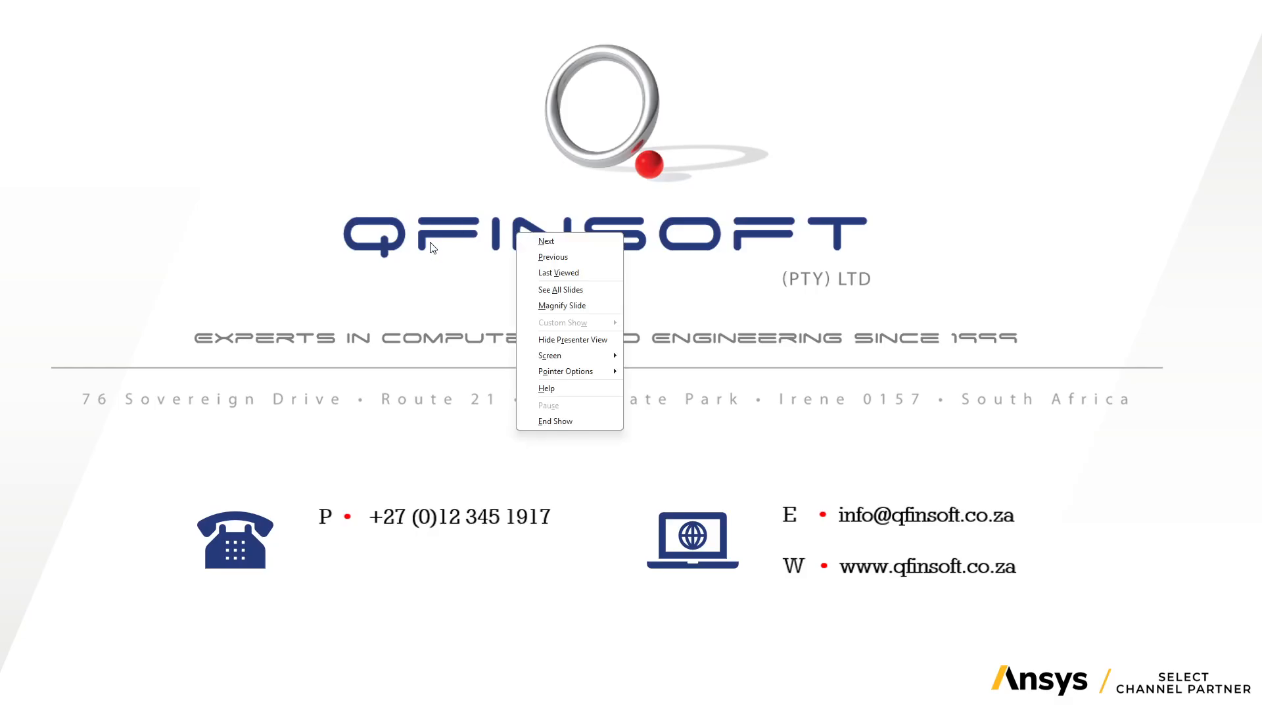
{"action": "left_click", "coordinate": [580, 258]}
Step: Page back through the LS-DYNA FOPS slides to the ROPS Analysis in Ansys Mechanical post-processing slide
{"action": "right_click", "coordinate": [513, 250]}
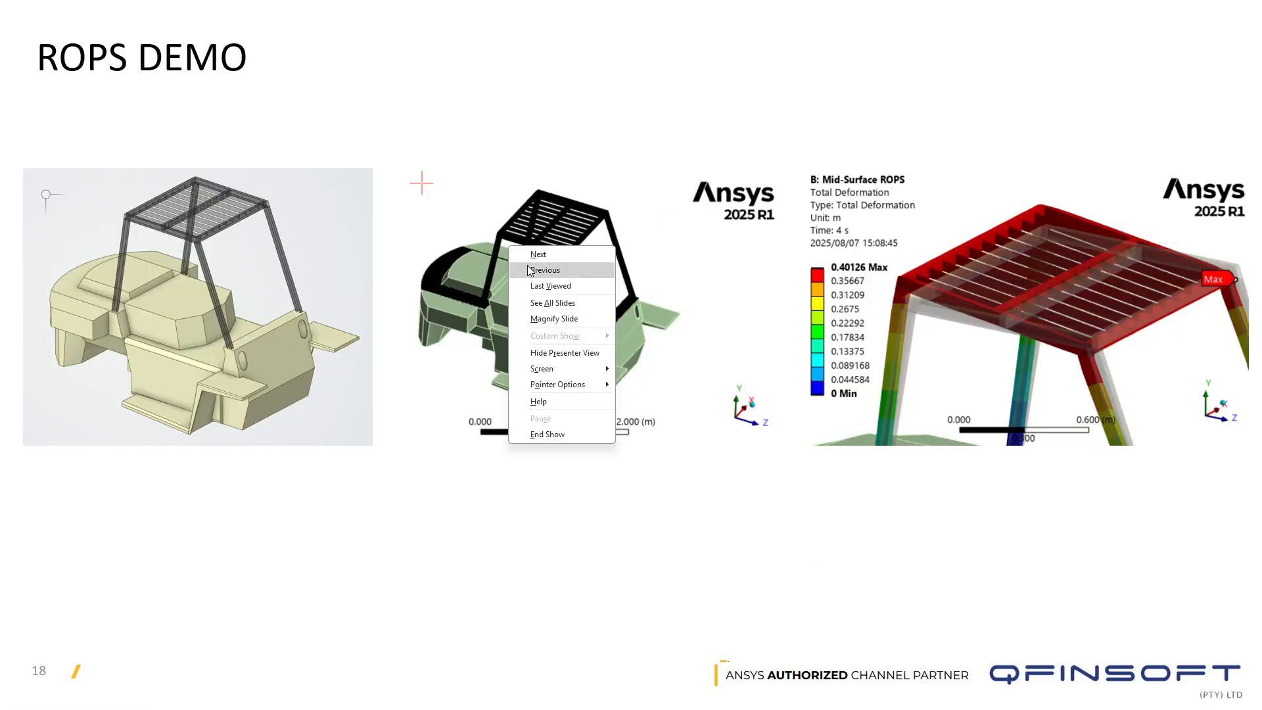
{"action": "left_click", "coordinate": [546, 270]}
{"action": "right_click", "coordinate": [530, 267]}
{"action": "right_click", "coordinate": [553, 283]}
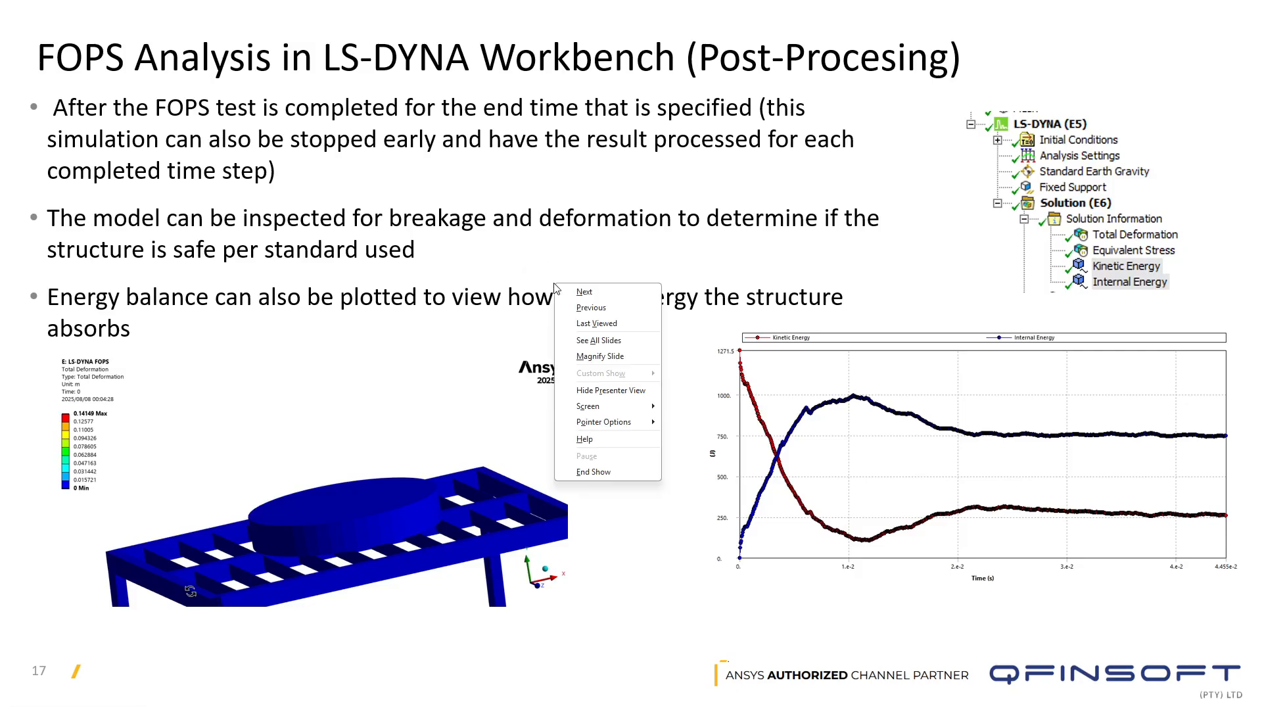
{"action": "left_click", "coordinate": [577, 307]}
{"action": "right_click", "coordinate": [569, 305]}
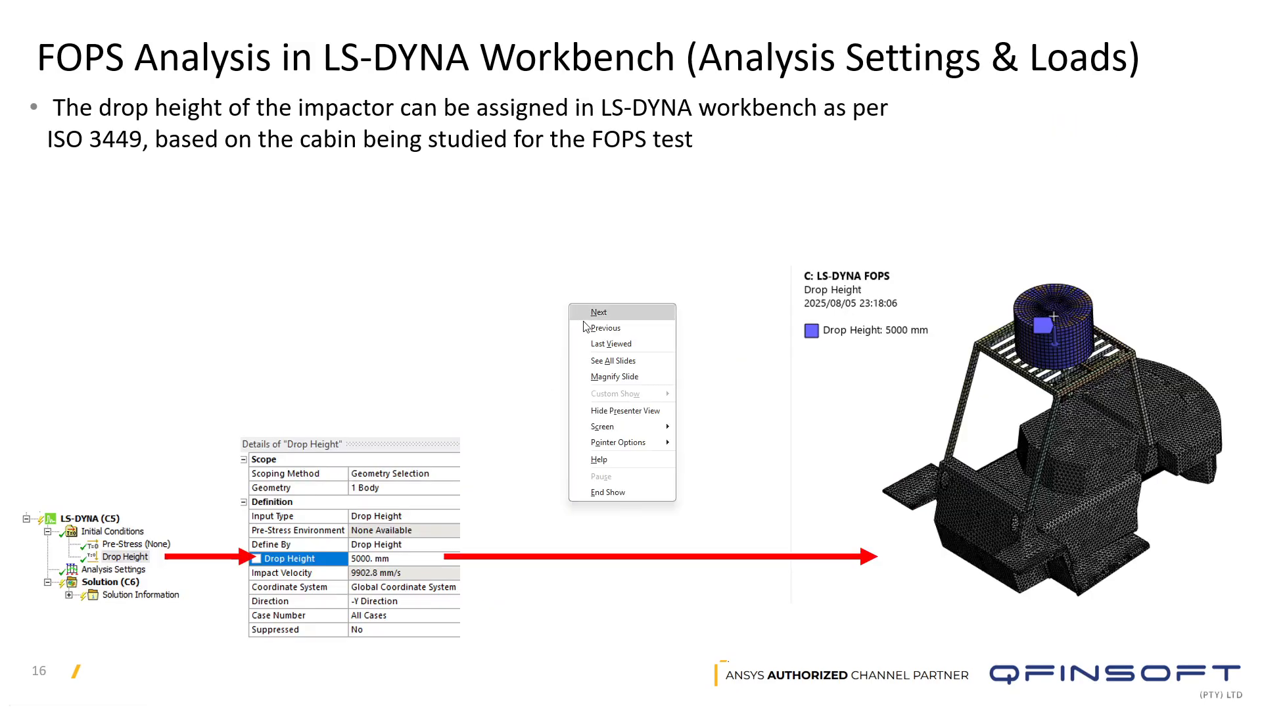
{"action": "left_click", "coordinate": [580, 327]}
{"action": "right_click", "coordinate": [586, 323]}
{"action": "left_click", "coordinate": [602, 343]}
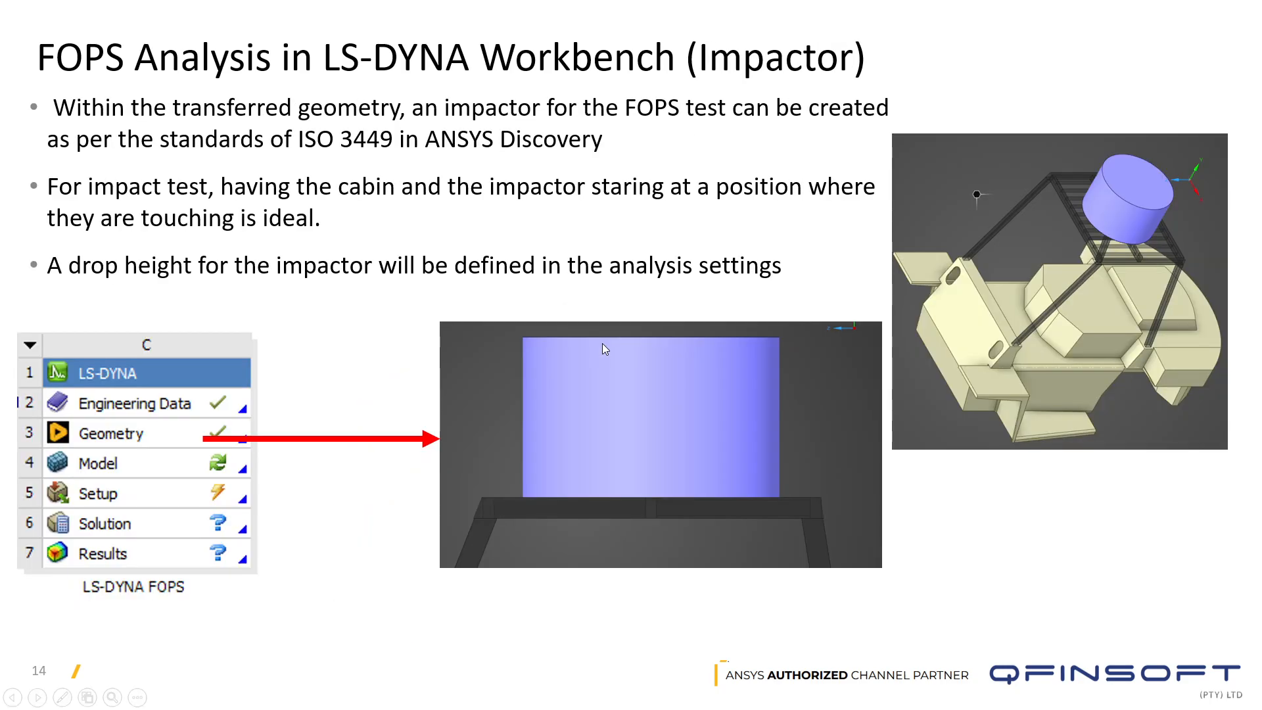
{"action": "right_click", "coordinate": [602, 343]}
{"action": "left_click", "coordinate": [620, 368]}
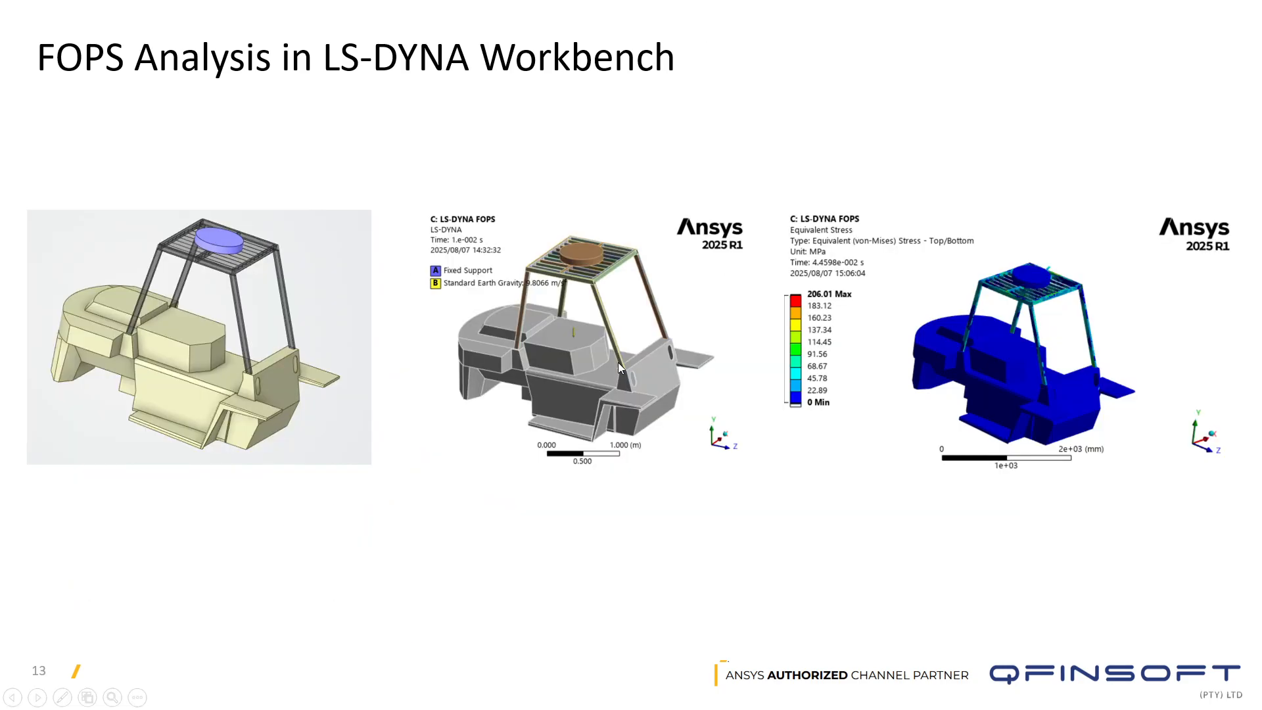
{"action": "right_click", "coordinate": [618, 362]}
{"action": "left_click", "coordinate": [634, 385]}
{"action": "right_click", "coordinate": [633, 387]}
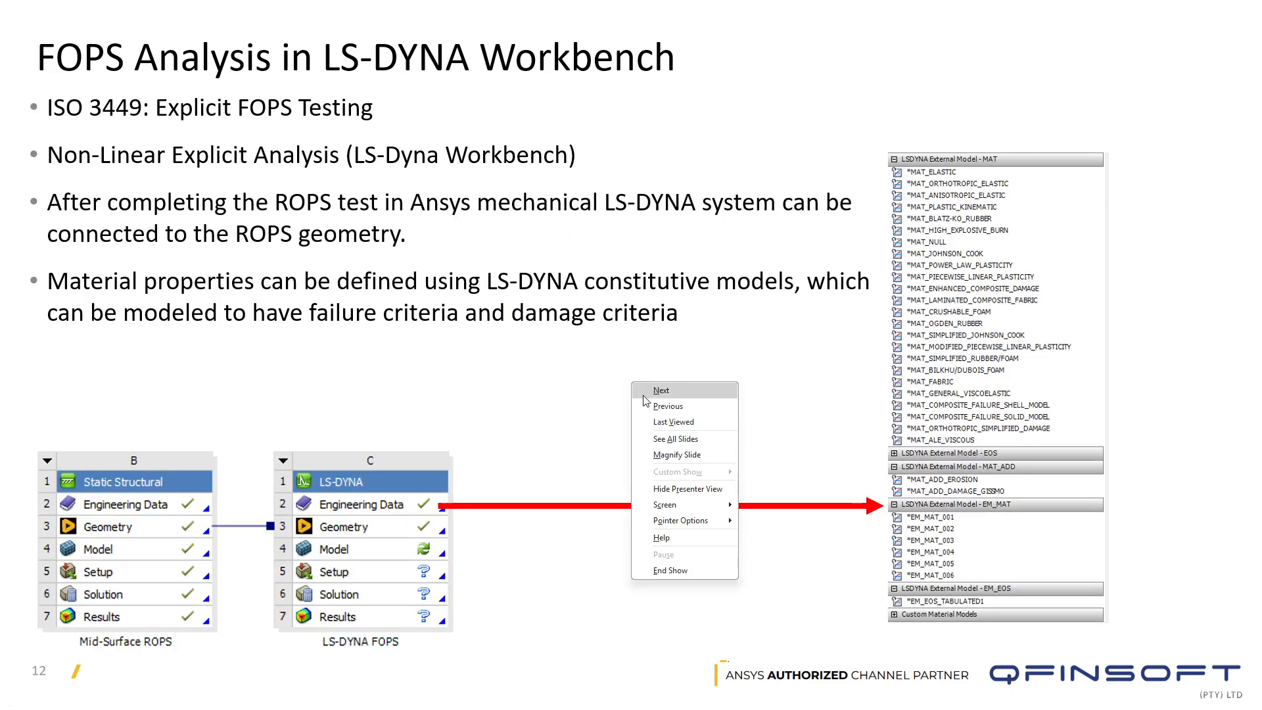
{"action": "left_click", "coordinate": [651, 406]}
{"action": "right_click", "coordinate": [645, 398]}
{"action": "left_click", "coordinate": [921, 315]}
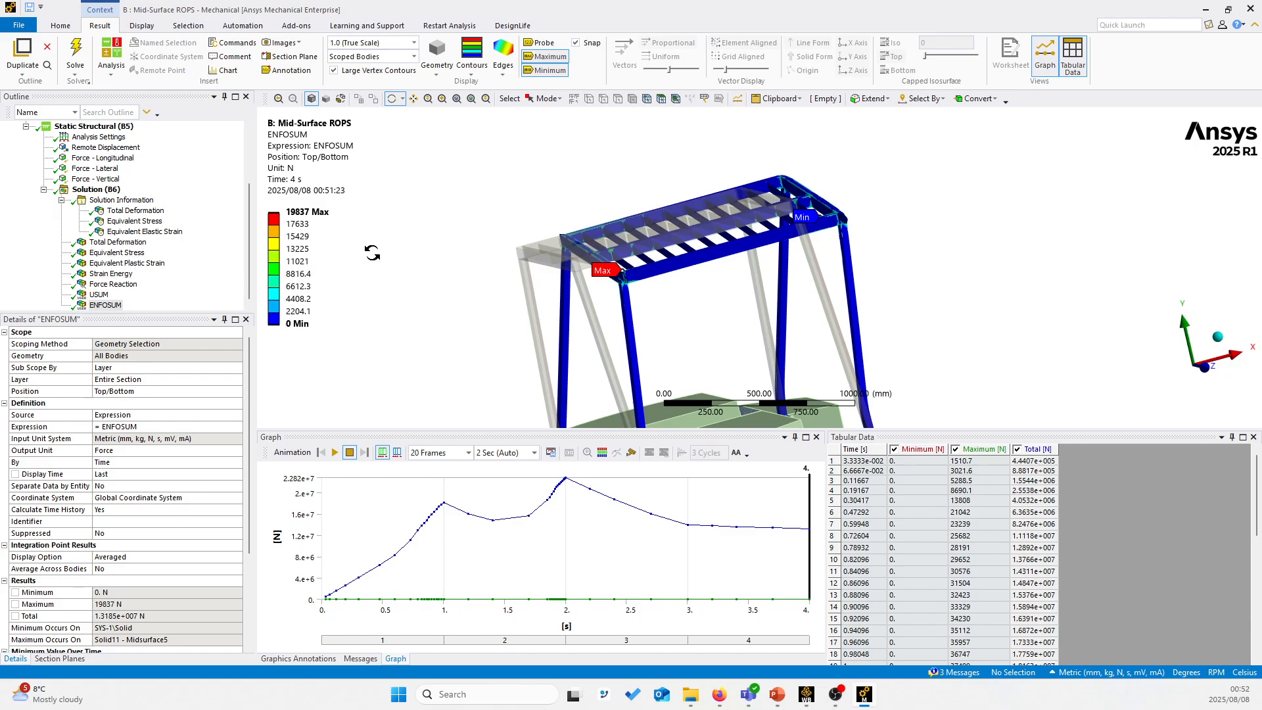
{"action": "left_click_drag", "start_coordinate": [586, 291], "coordinate": [620, 295]}
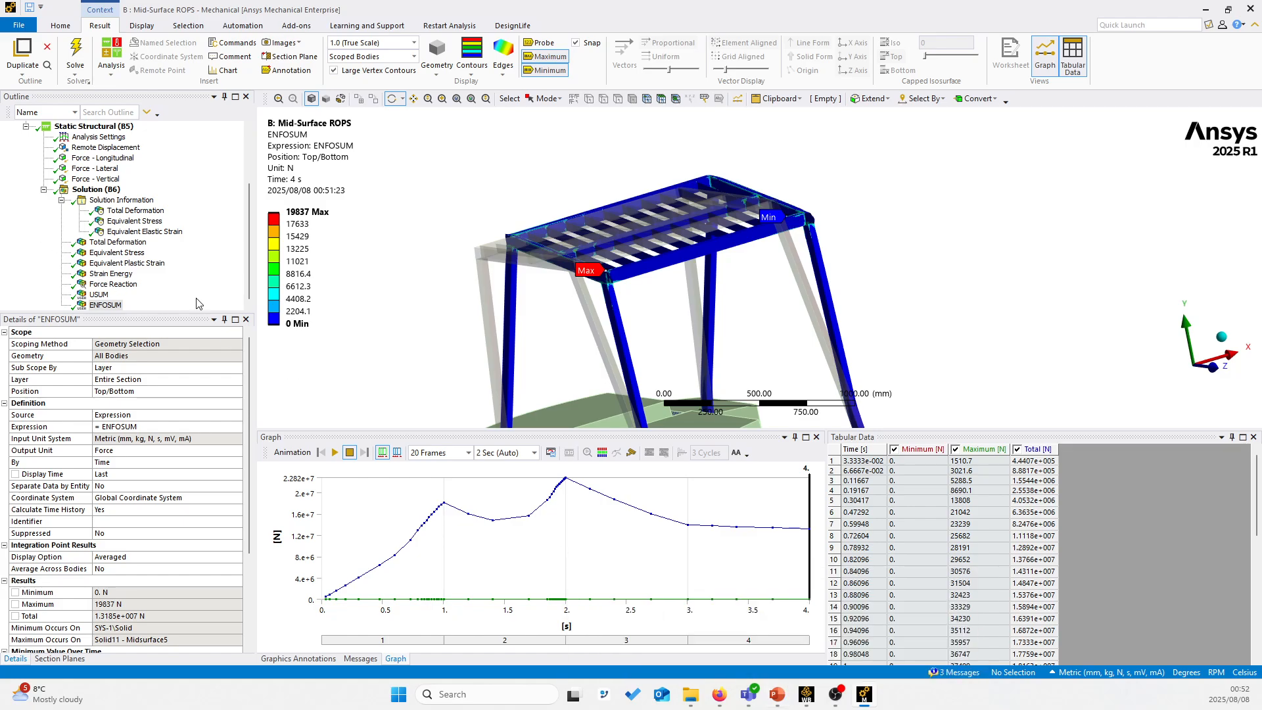
{"action": "mouse_move", "coordinate": [789, 701]}
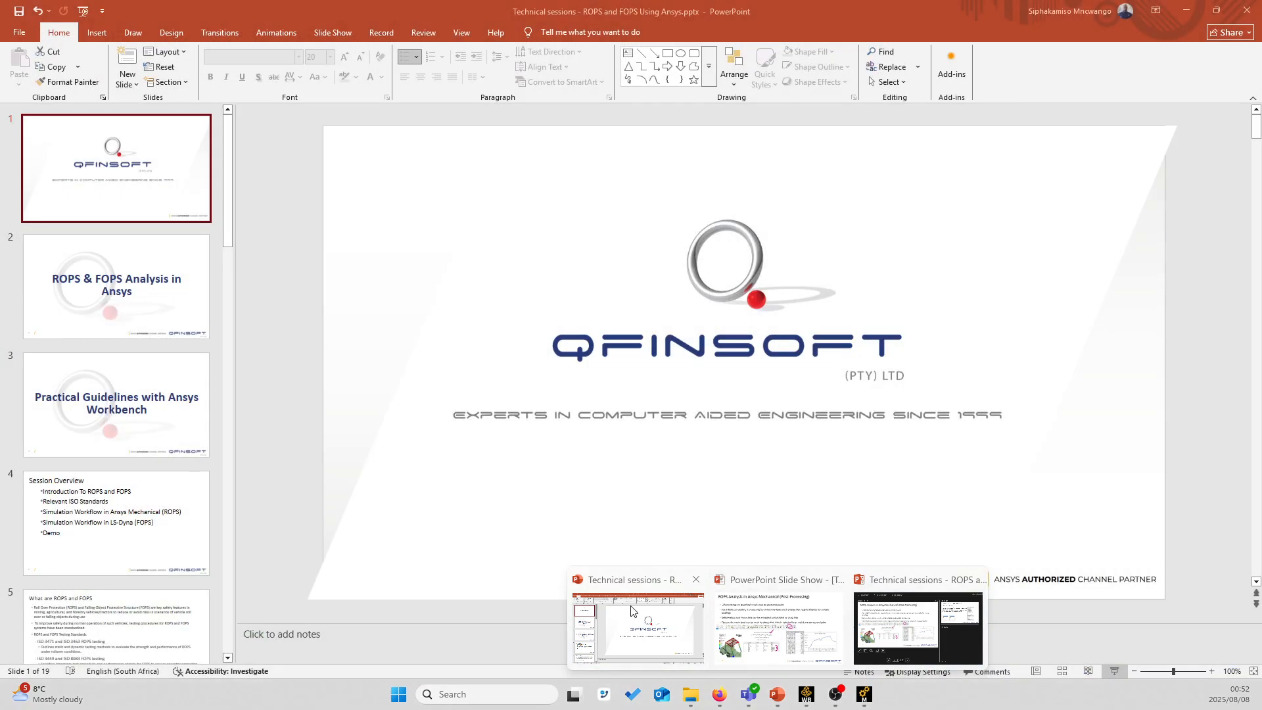
{"action": "left_click", "coordinate": [631, 612]}
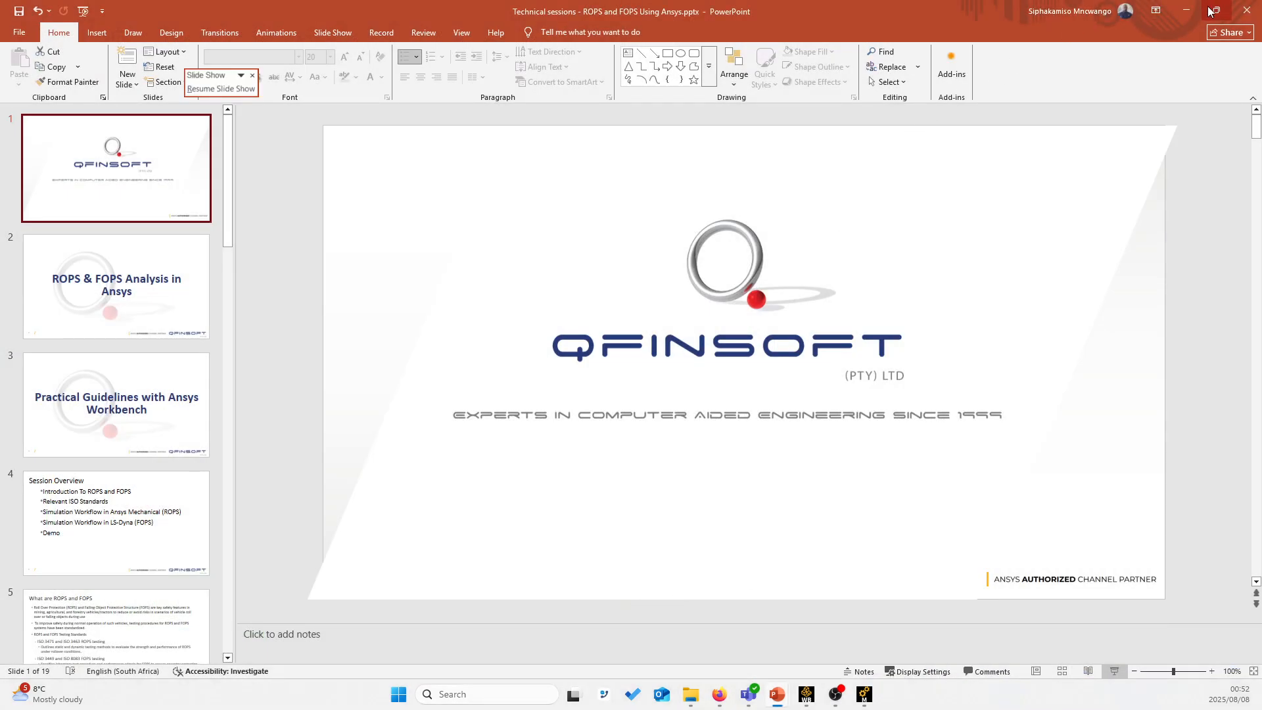
{"action": "left_click", "coordinate": [1187, 10]}
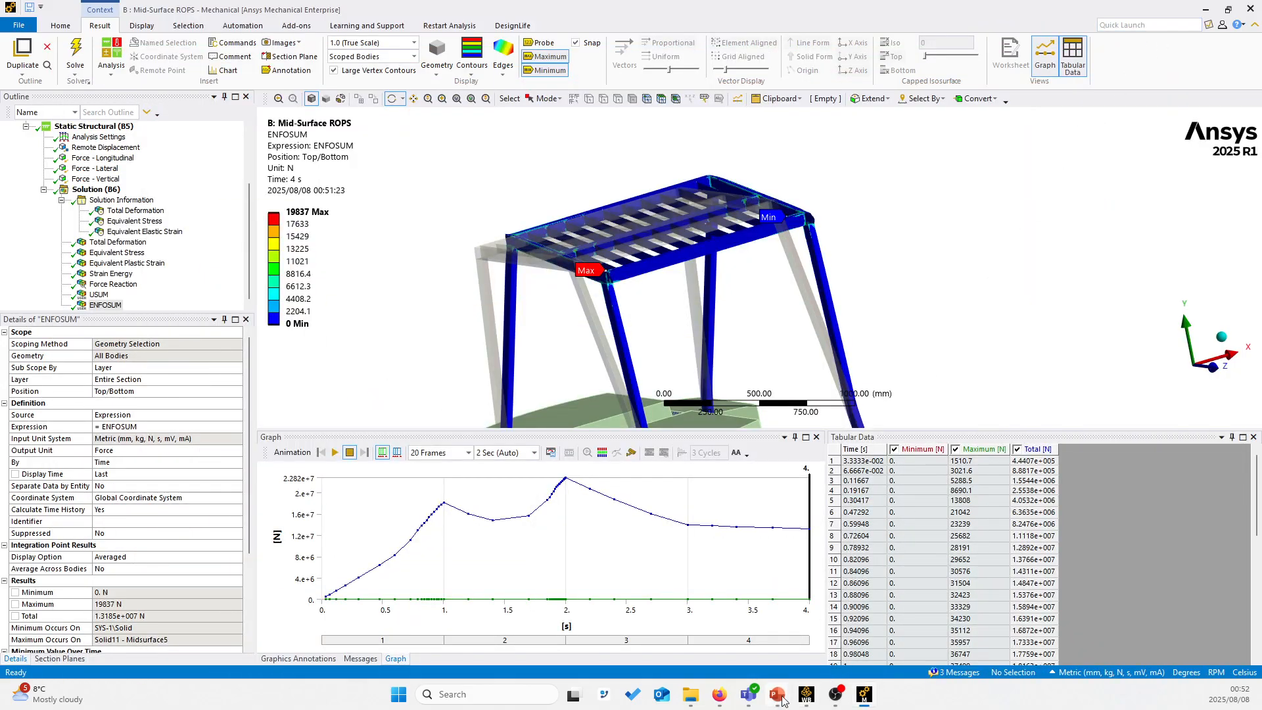
Step: Switch to the PowerPoint slide show and advance past the FOPS slides to the ROPS DEMO slide
{"action": "mouse_move", "coordinate": [782, 701]}
{"action": "left_click", "coordinate": [793, 635]}
{"action": "scroll", "coordinate": [630, 349], "scroll_direction": "down", "scroll_amount": 6}
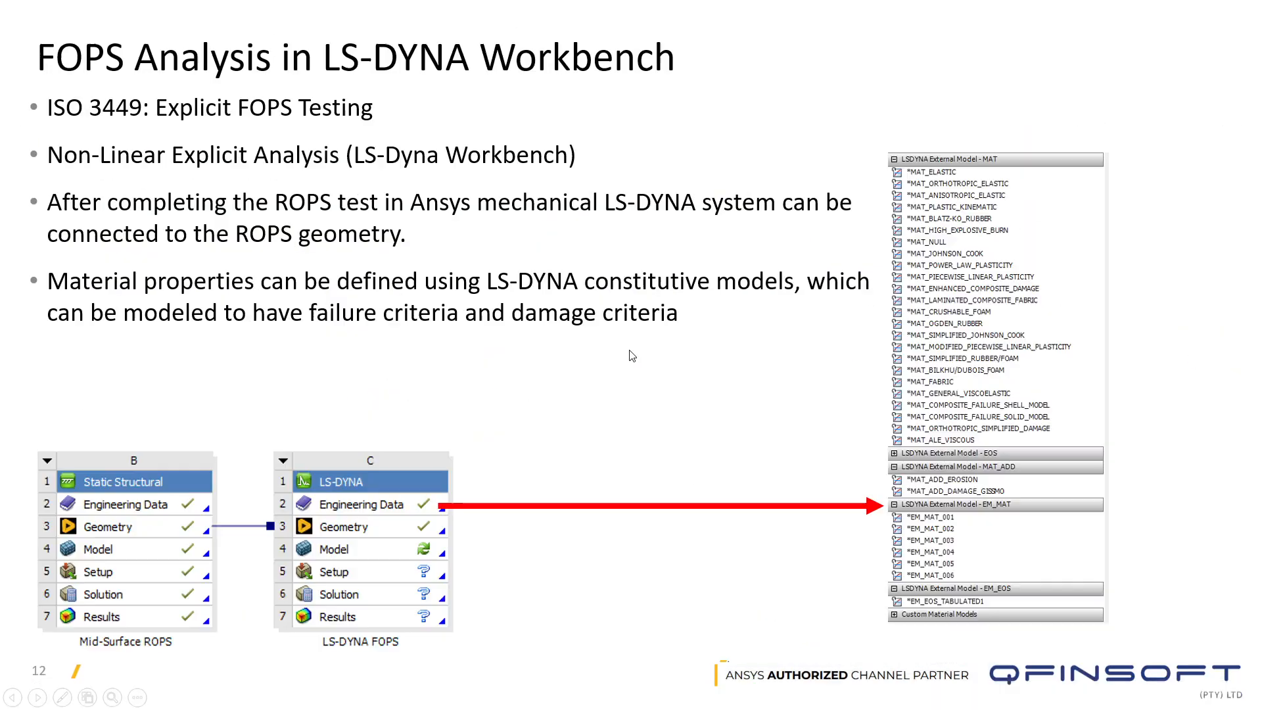
{"action": "scroll", "coordinate": [632, 350], "scroll_direction": "down", "scroll_amount": 1}
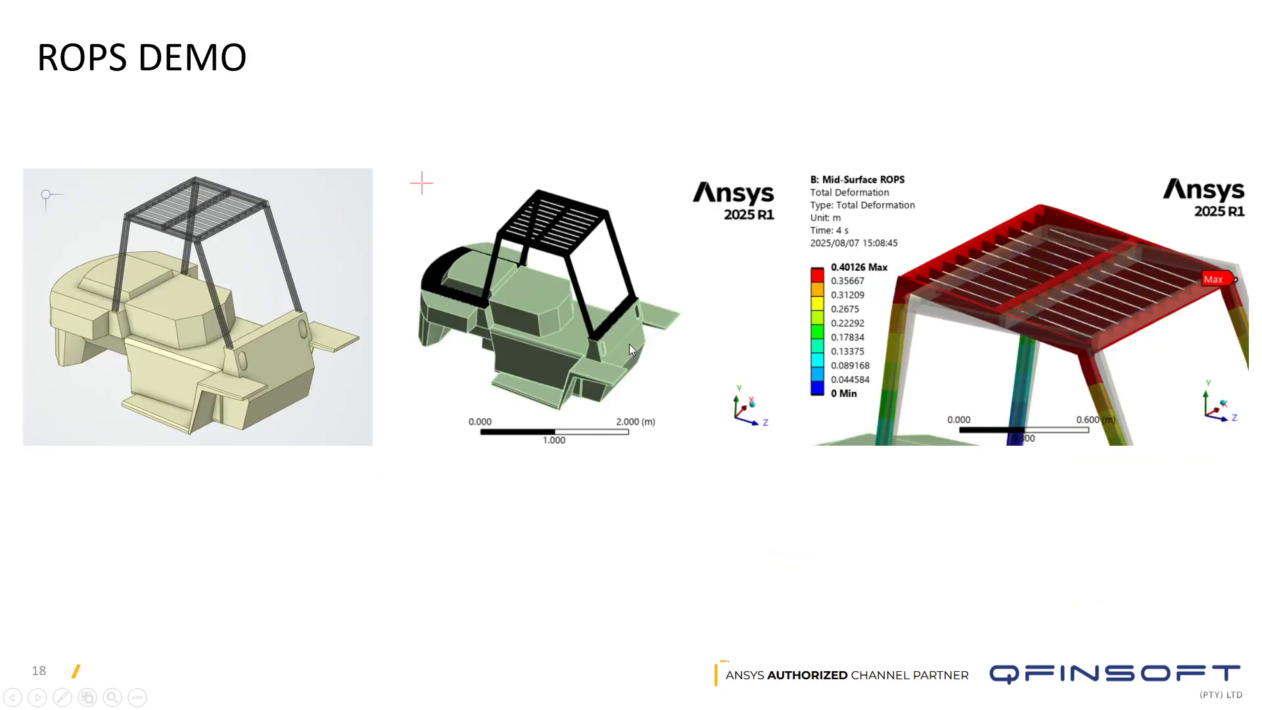